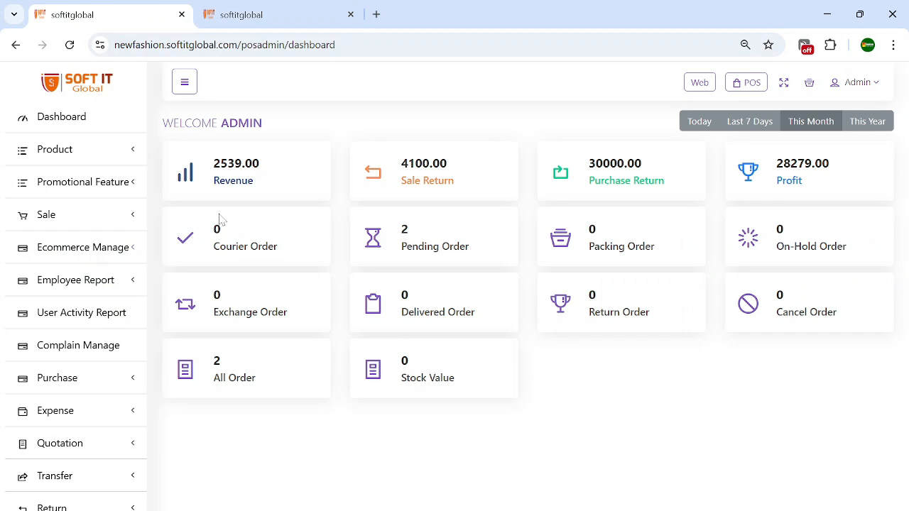
Step: Look over the storefront home page, including its banner, popular categories and Flash Sell products
left_click(258, 13)
scroll(298, 199, "up", 10)
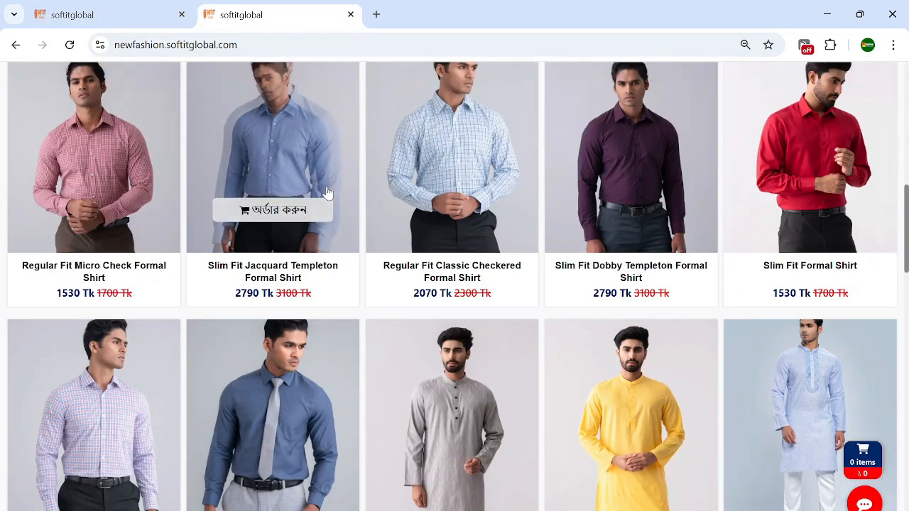
scroll(313, 192, "down", 5)
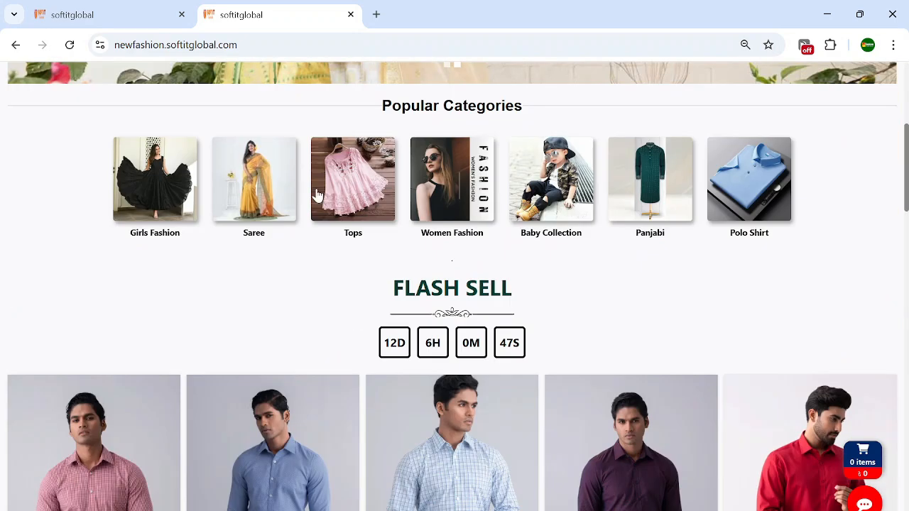
scroll(303, 235, "down", 2)
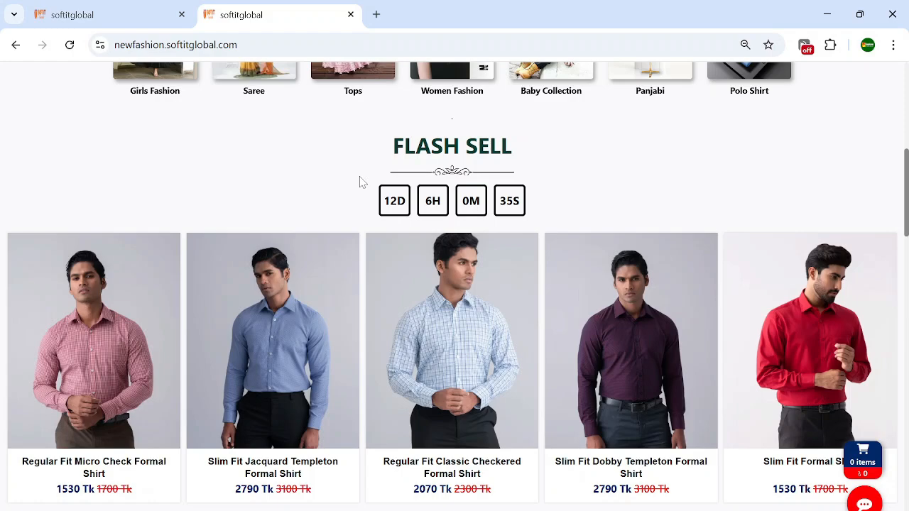
scroll(359, 183, "up", 8)
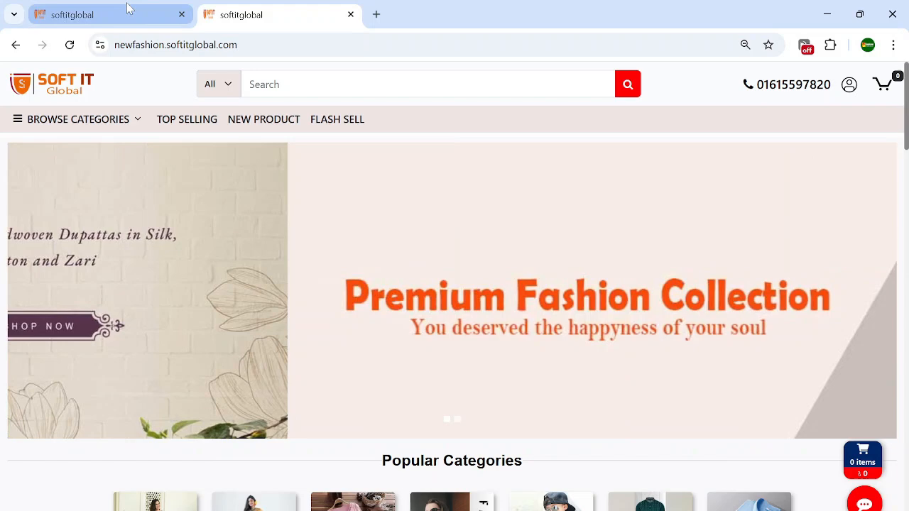
Step: Return to the admin panel and open the e-commerce Setting Manage page
left_click(126, 11)
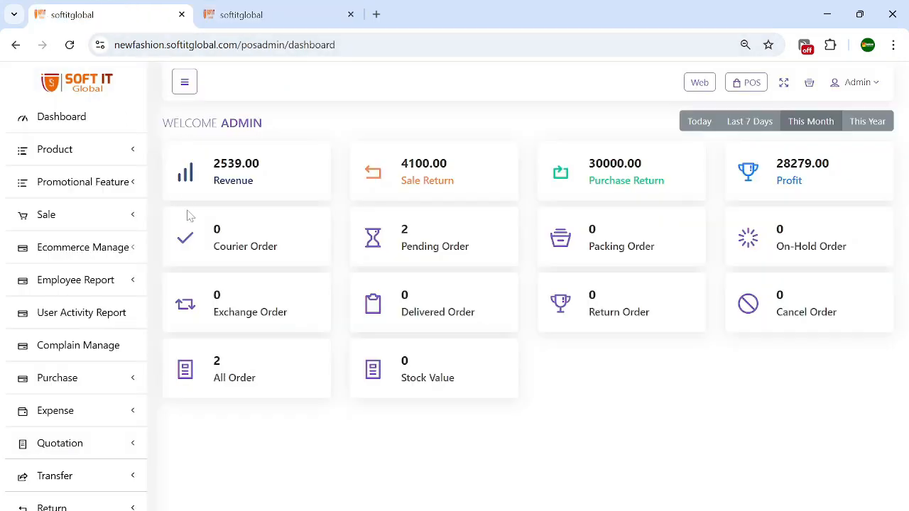
left_click(117, 253)
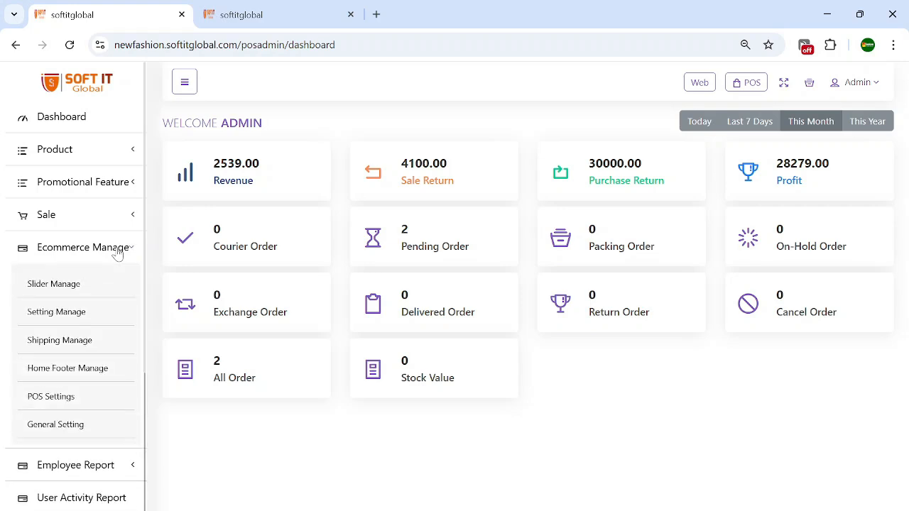
left_click(76, 314)
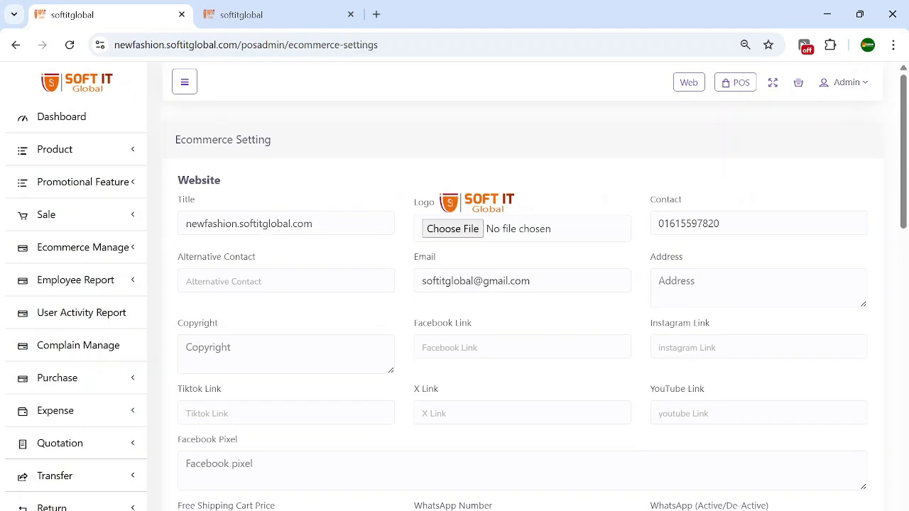
Step: Review the Website fields for title, contact details, address, copyright, and TikTok, X and YouTube links
left_click_drag(313, 223, 168, 227)
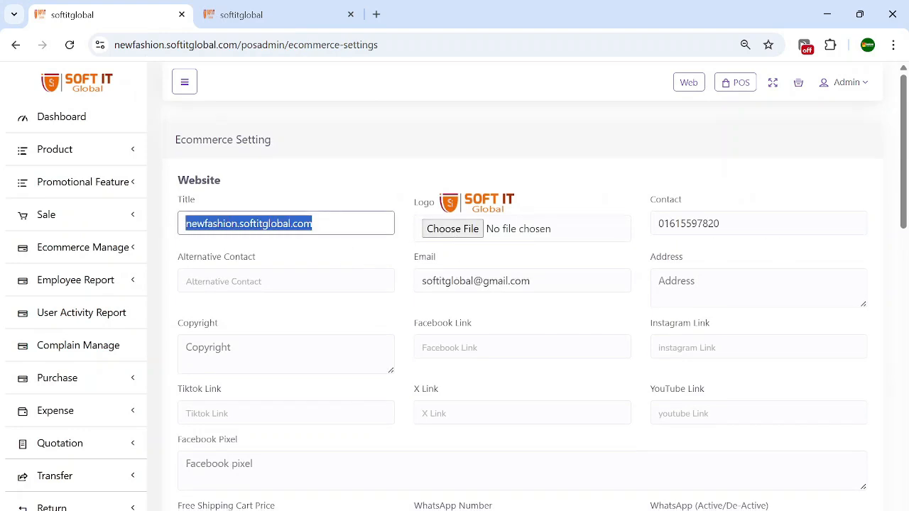
left_click_drag(731, 223, 601, 229)
left_click(241, 281)
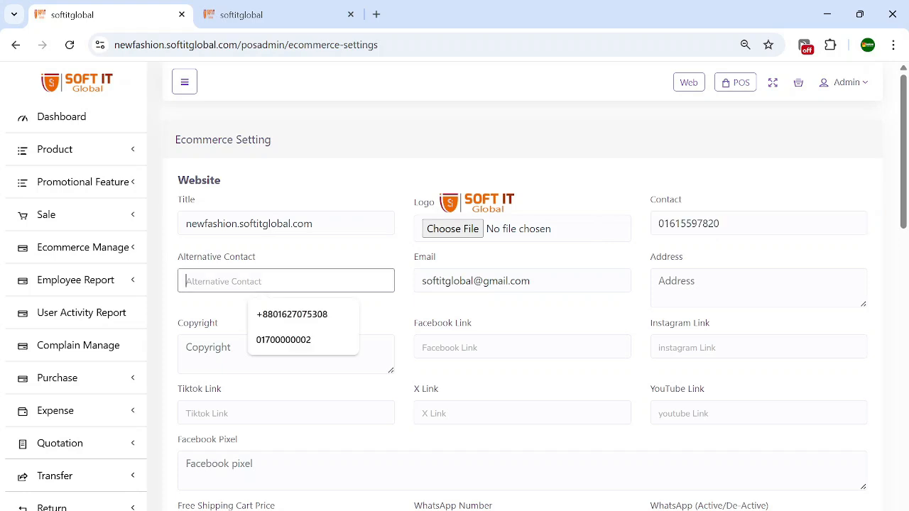
key("Tab")
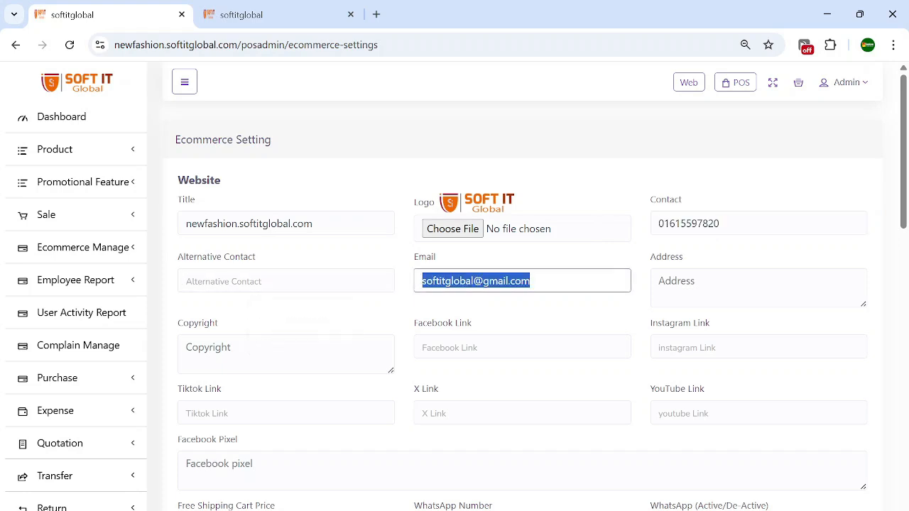
key("Tab")
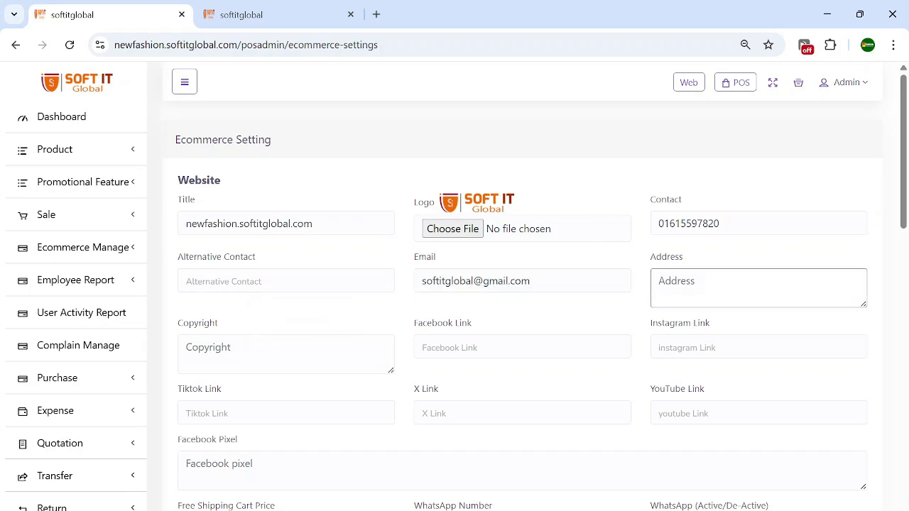
key("Tab")
scroll(524, 287, "down", 1)
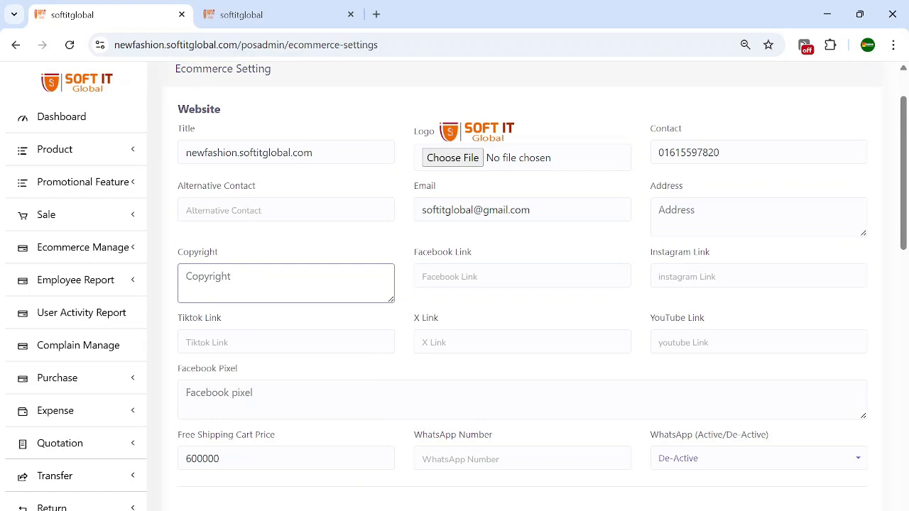
left_click(285, 342)
left_click(522, 342)
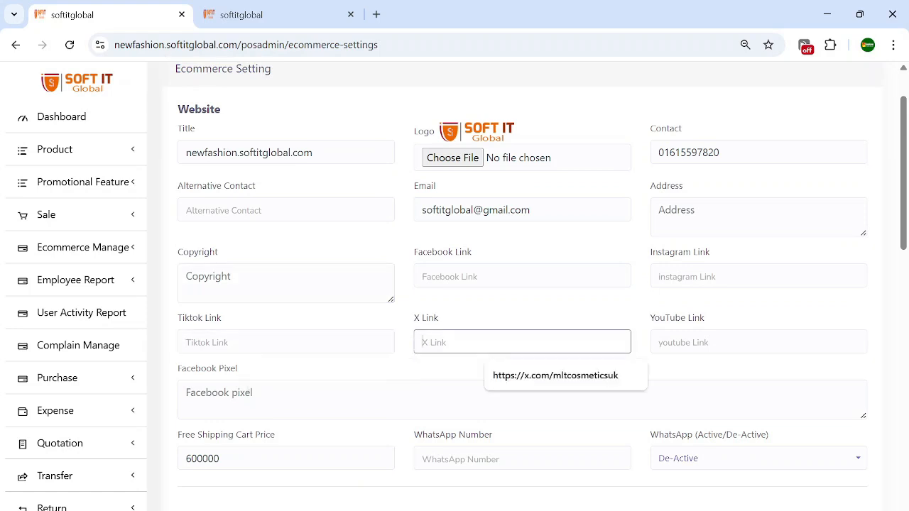
left_click(758, 343)
scroll(521, 284, "down", 2)
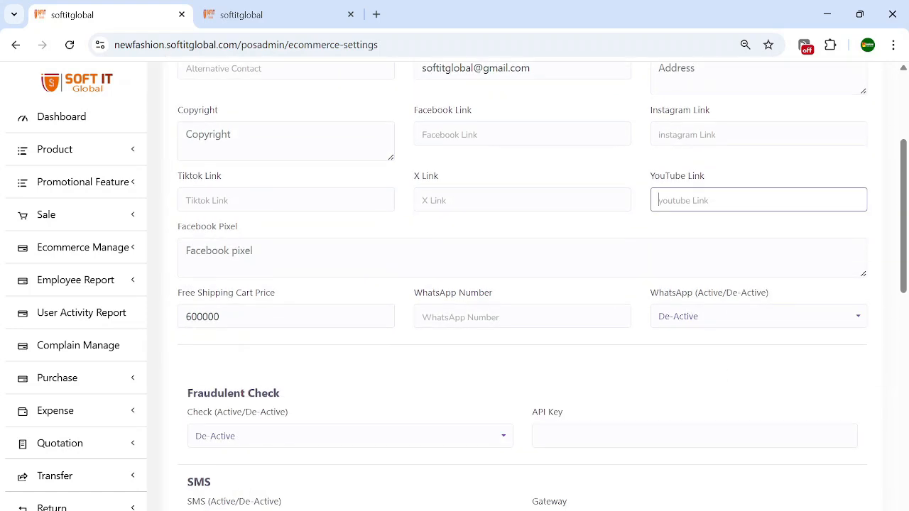
Step: Examine the Facebook Pixel and Free Shipping Cart Price fields in the Website settings
left_click(522, 257)
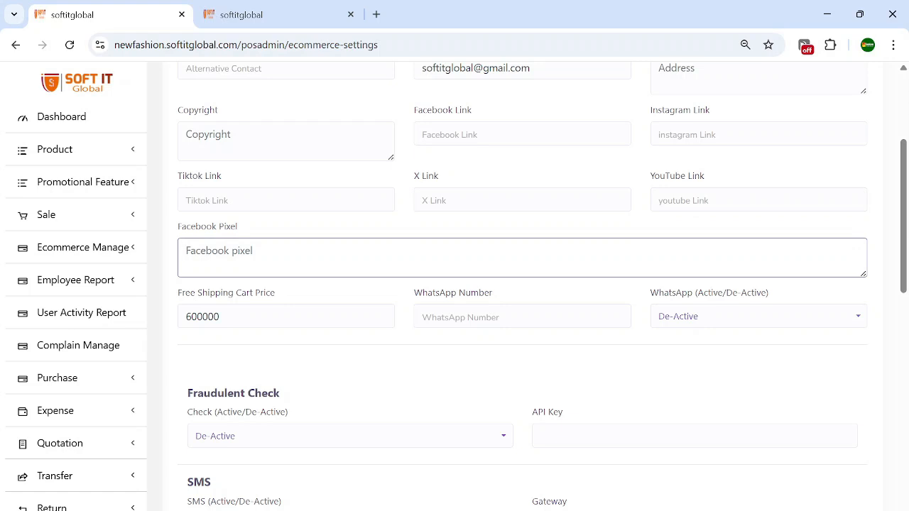
left_click_drag(177, 227, 264, 225)
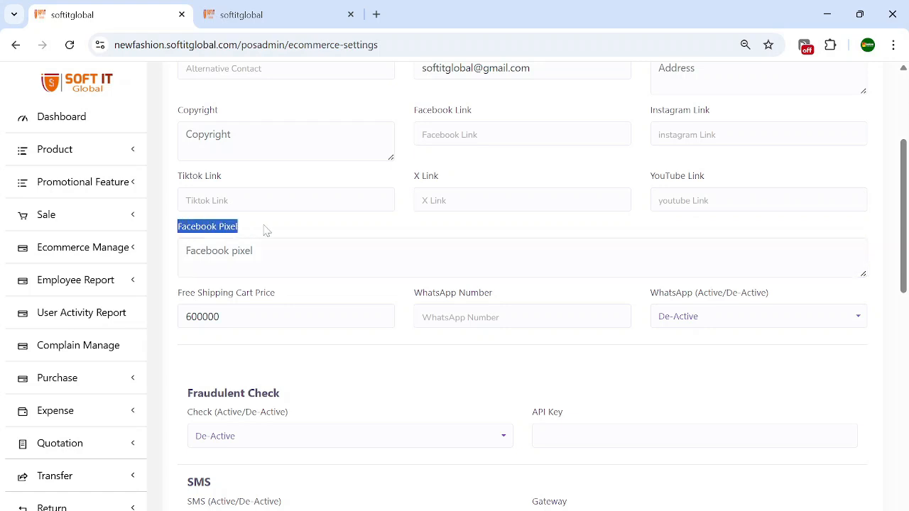
left_click(263, 226)
left_click(264, 254)
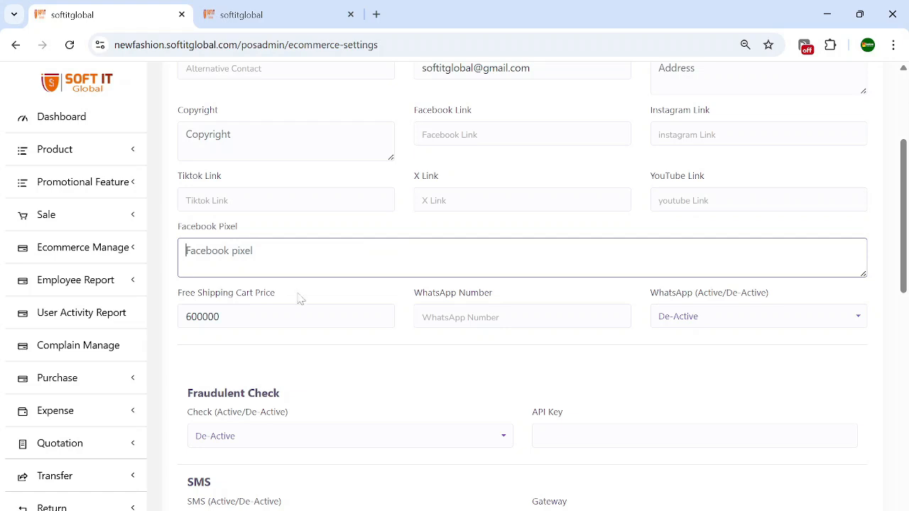
double_click(213, 317)
left_click(419, 351)
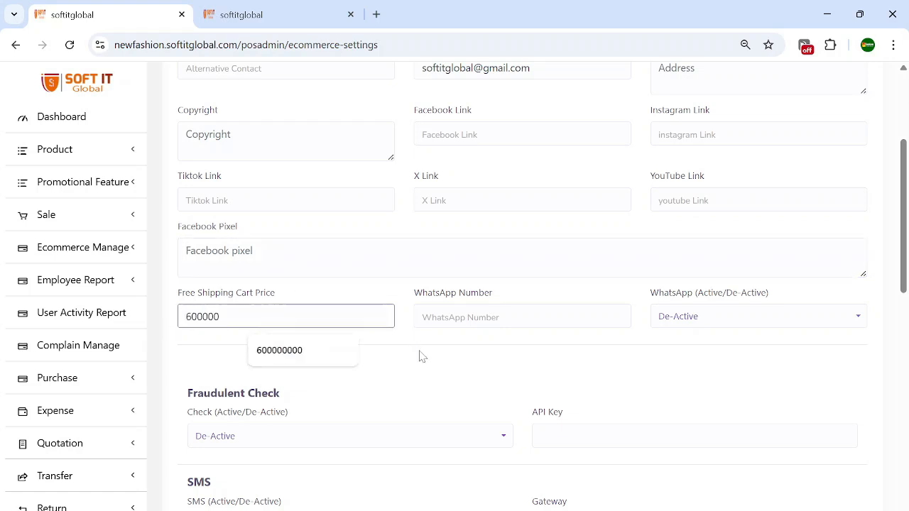
left_click_drag(250, 317, 164, 318)
left_click(395, 341)
left_click_drag(245, 318, 175, 319)
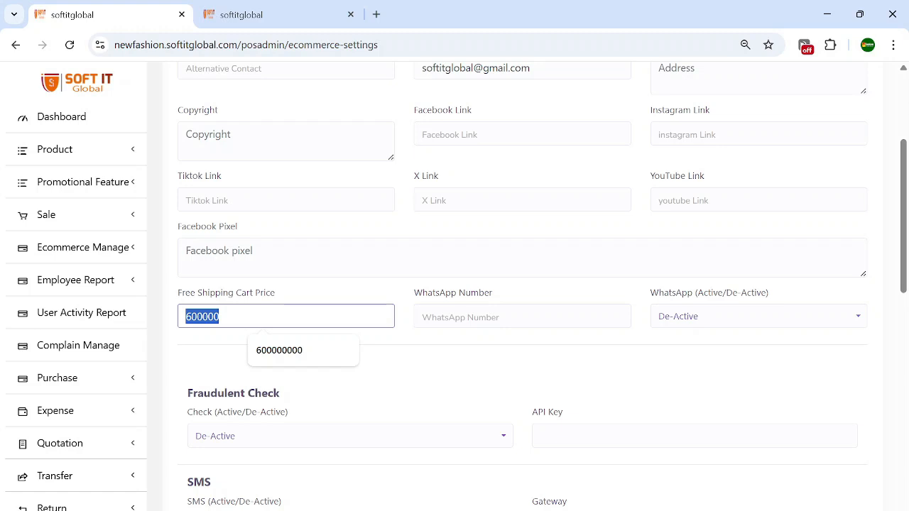
key("Tab")
left_click(440, 387)
Step: Look through the Fraudulent Check, SMS, Bkash, Redx and Stead Fast sections of the e-commerce settings
scroll(426, 398, "down", 3)
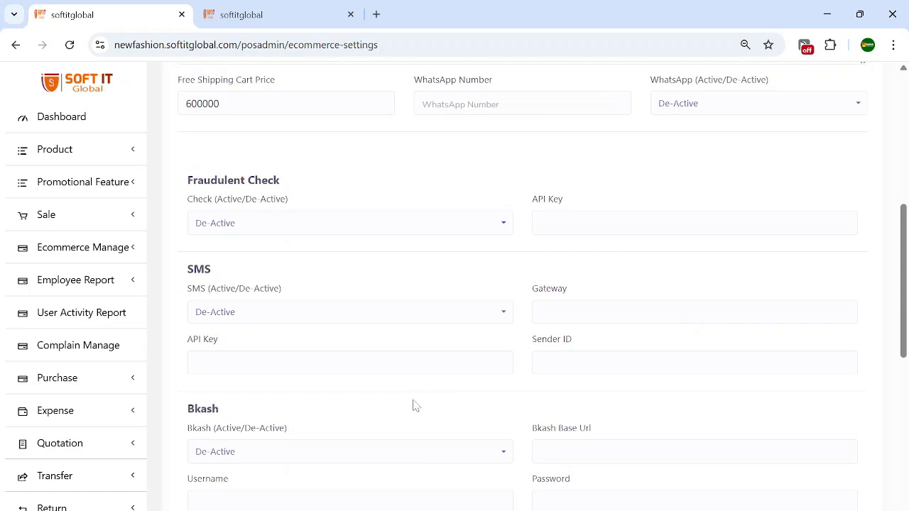
scroll(348, 287, "down", 3)
scroll(339, 310, "down", 6)
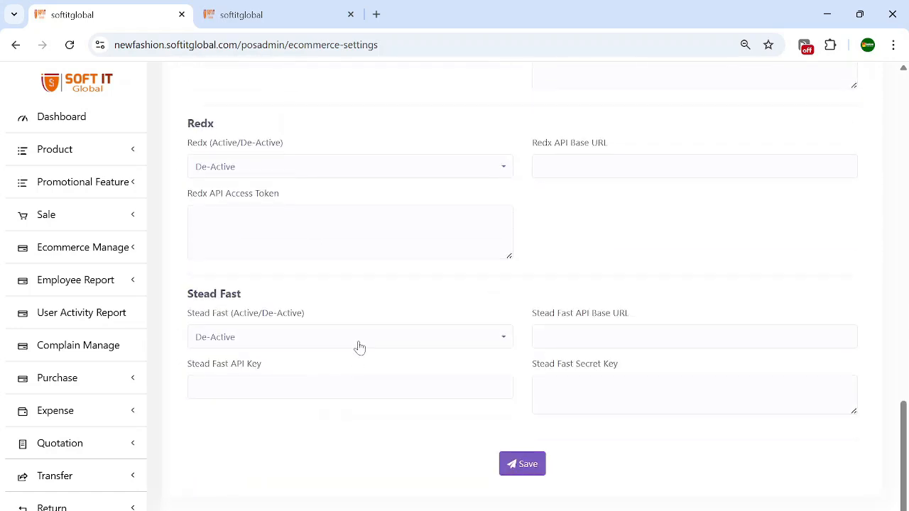
scroll(362, 344, "up", 3)
scroll(374, 339, "up", 1)
scroll(375, 339, "up", 7)
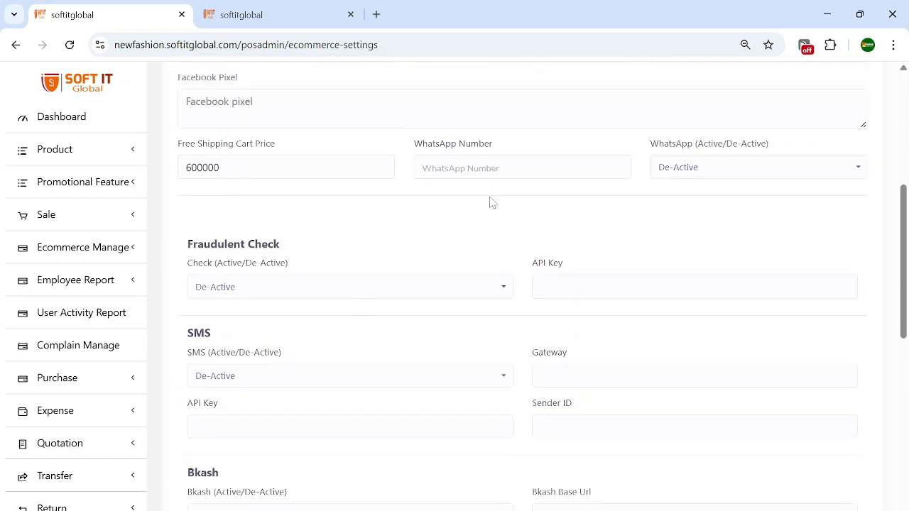
scroll(492, 203, "up", 3)
scroll(419, 234, "up", 2)
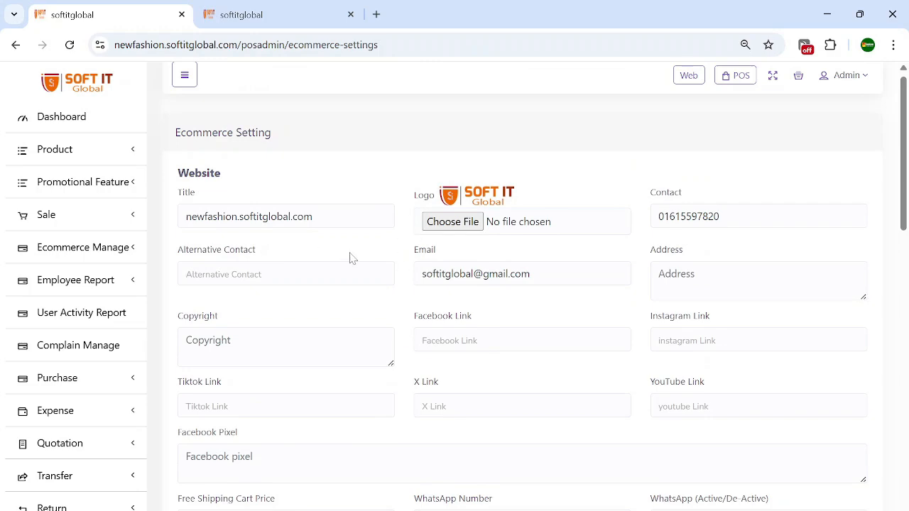
Step: Compare the website title and logo in the e-commerce settings with the storefront header
double_click(249, 217)
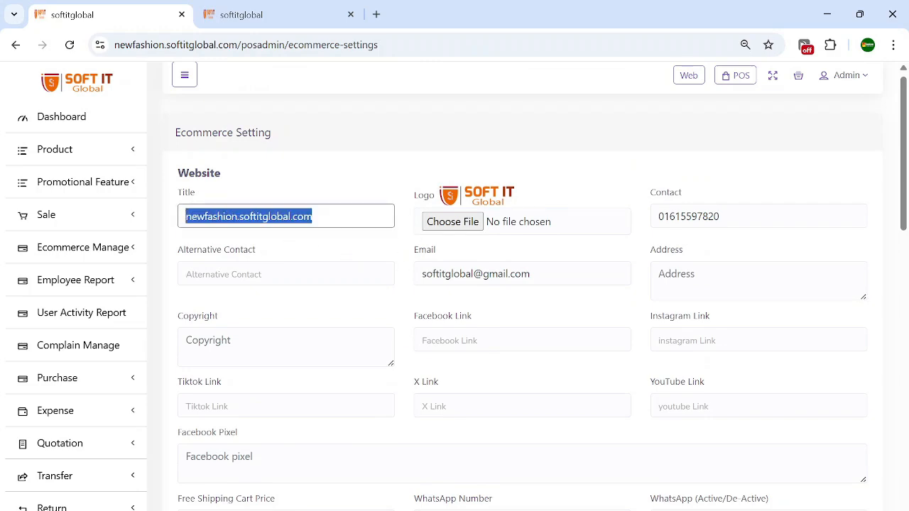
left_click(277, 14)
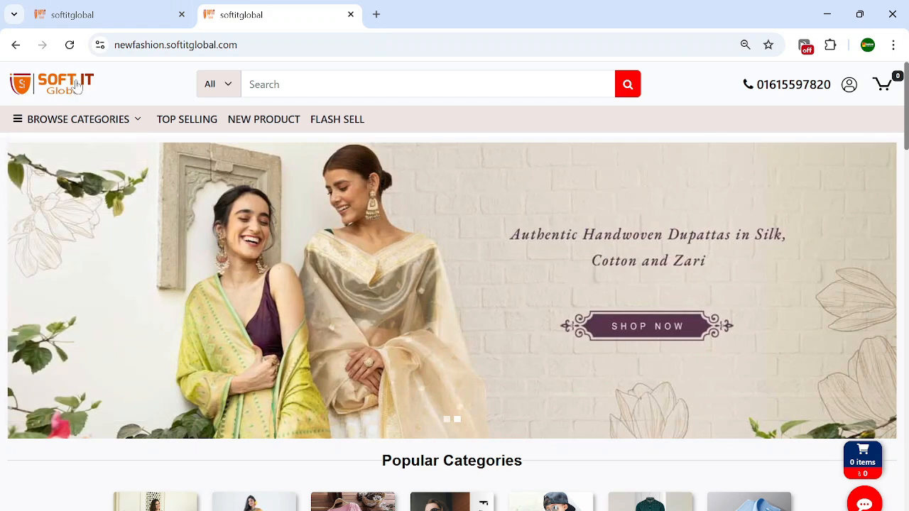
left_click(71, 14)
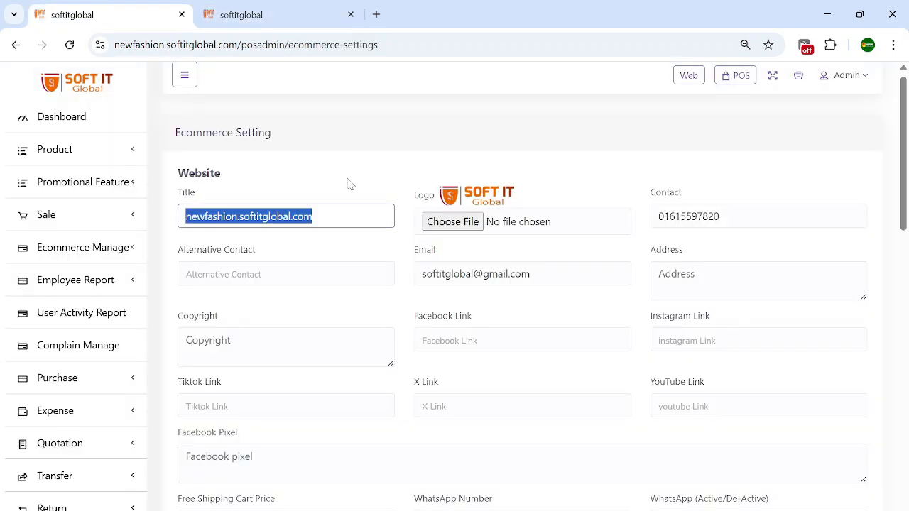
left_click(278, 13)
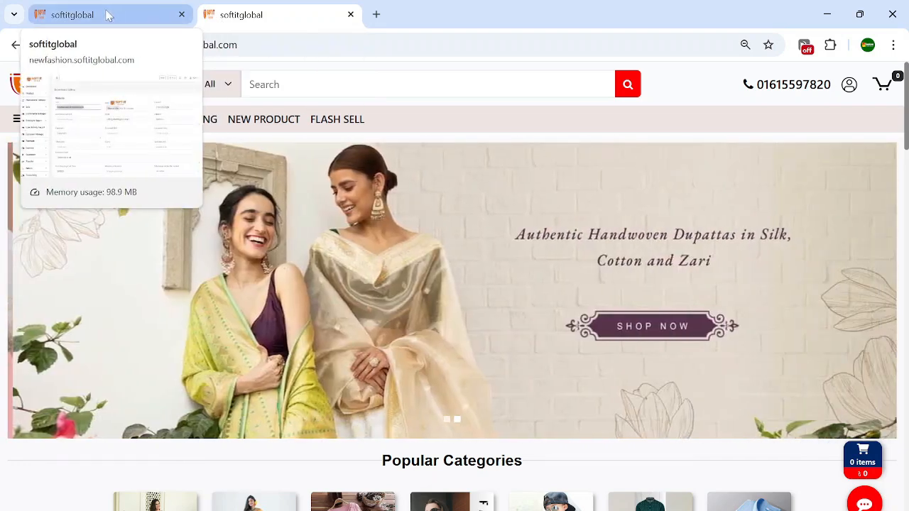
left_click(72, 14)
Step: Open the General Setting page under Ecommerce Manage
left_click(132, 183)
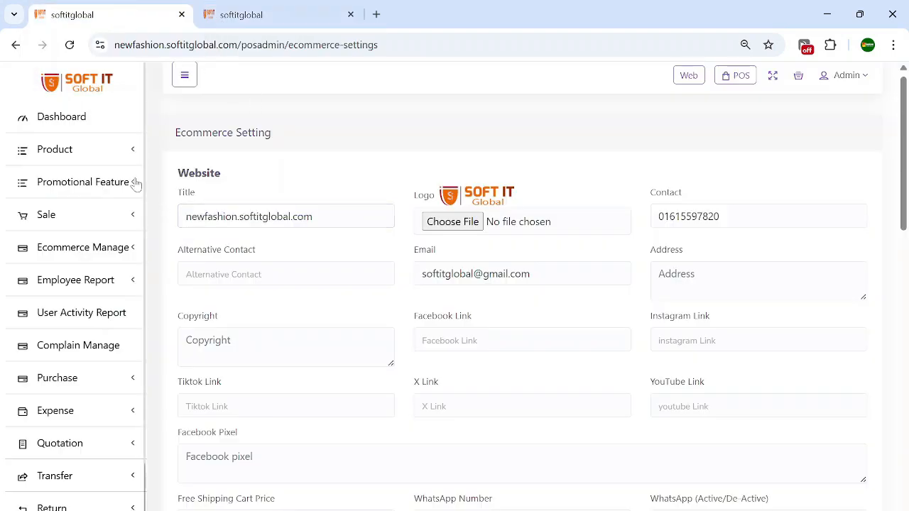
left_click(128, 182)
left_click(117, 254)
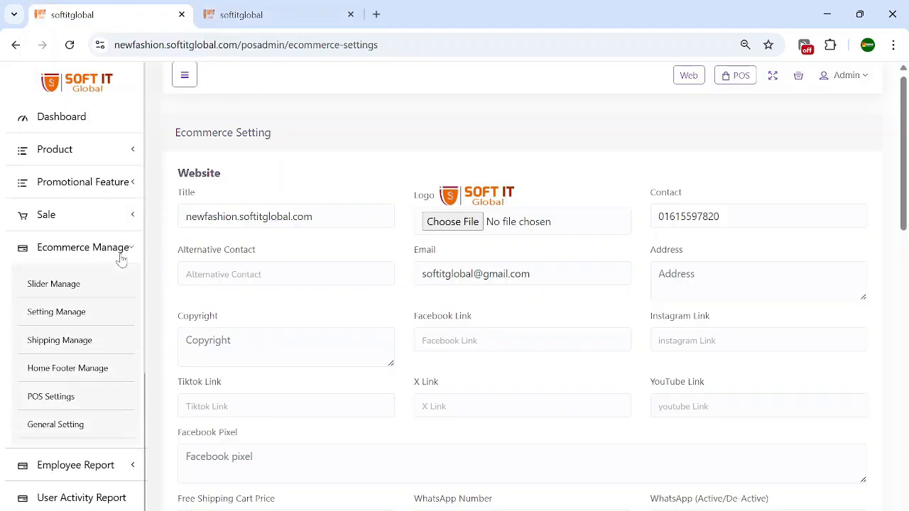
left_click(78, 424)
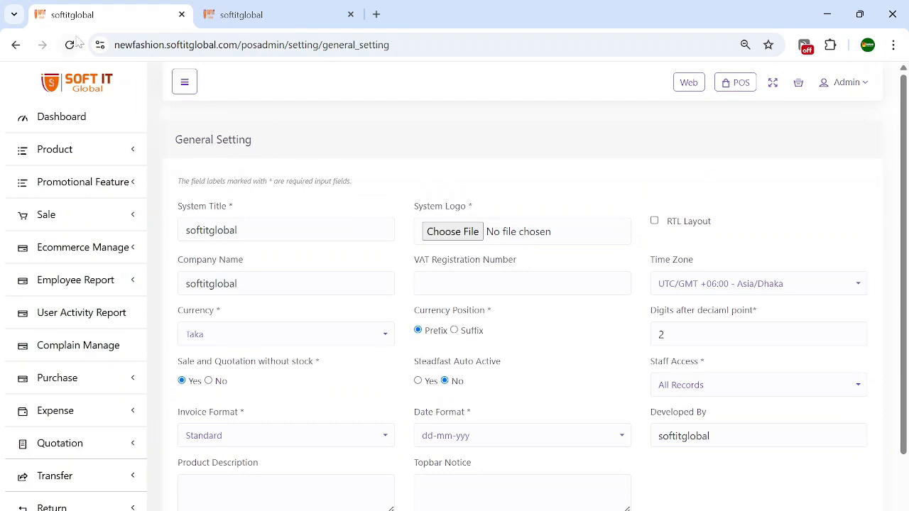
Step: Review the System Title and Company Name fields, and check the storefront's header and category list
key("Tab")
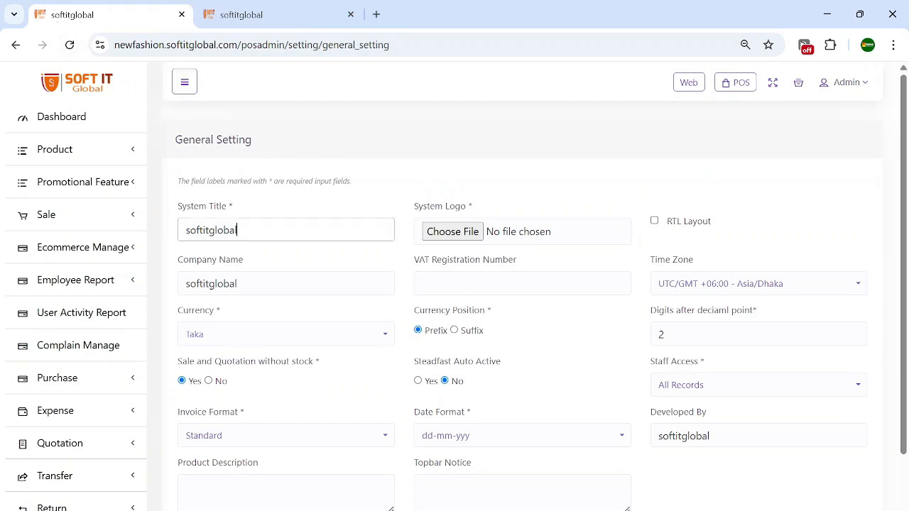
key("Tab")
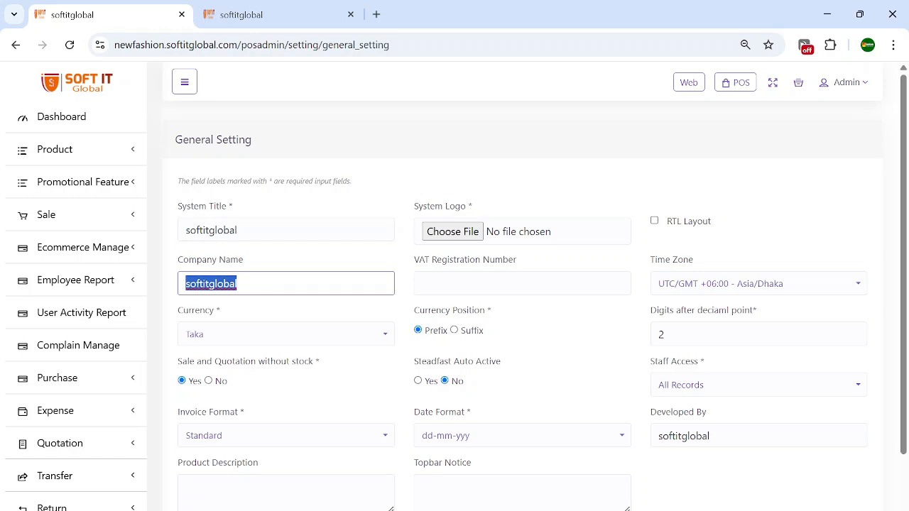
left_click(262, 14)
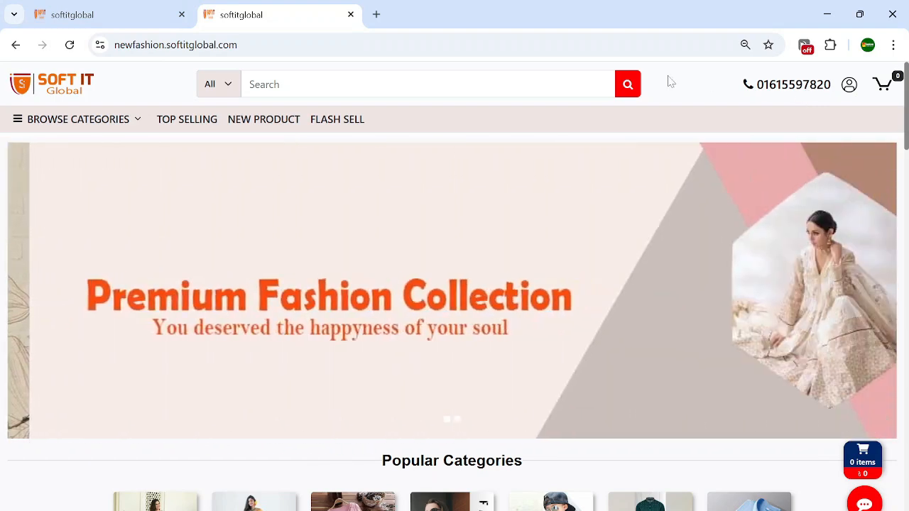
mouse_move(86, 133)
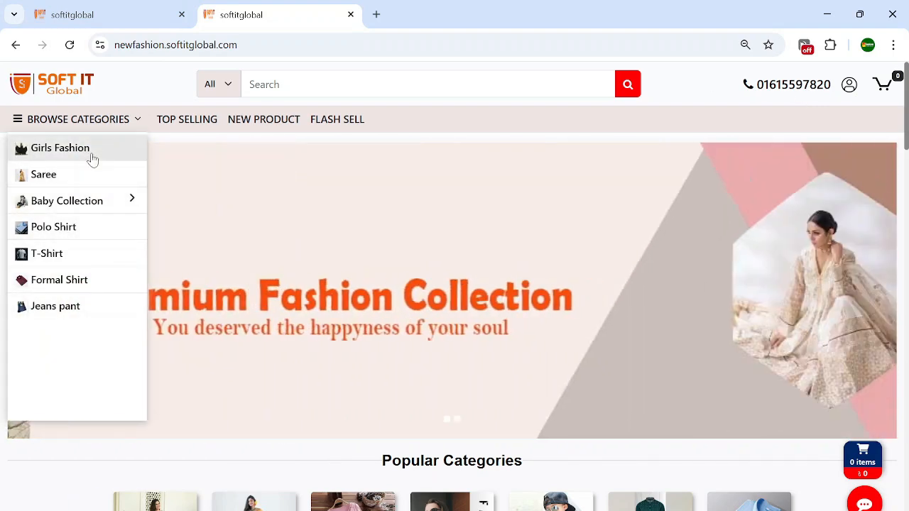
left_click(118, 18)
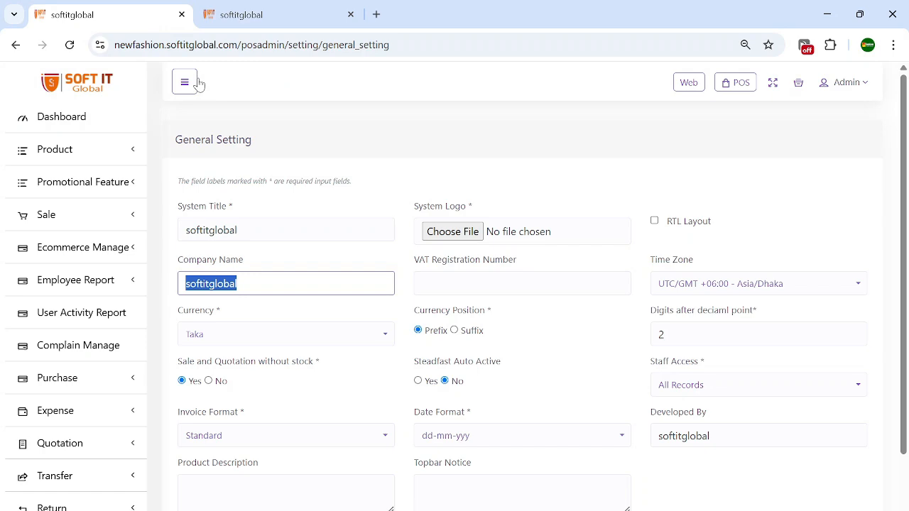
Step: Open the Category list under Product and look through the listed categories and their columns
left_click(122, 155)
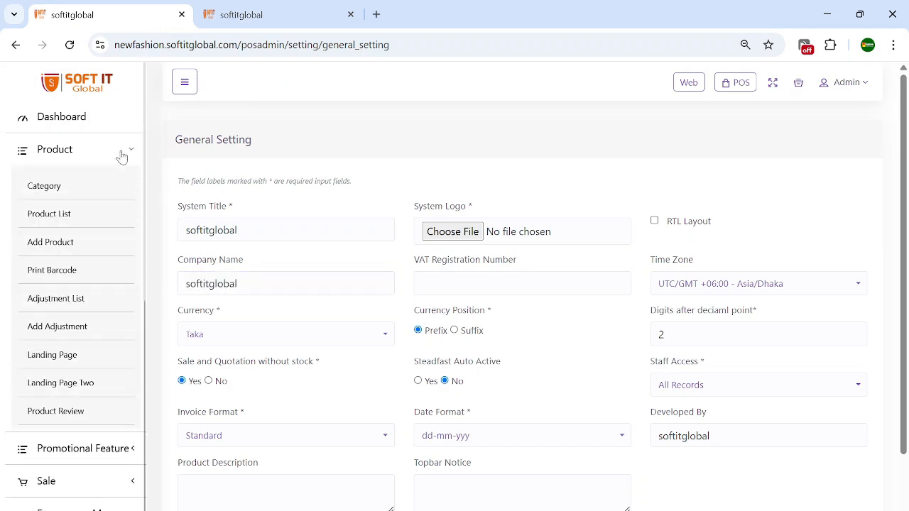
left_click(63, 189)
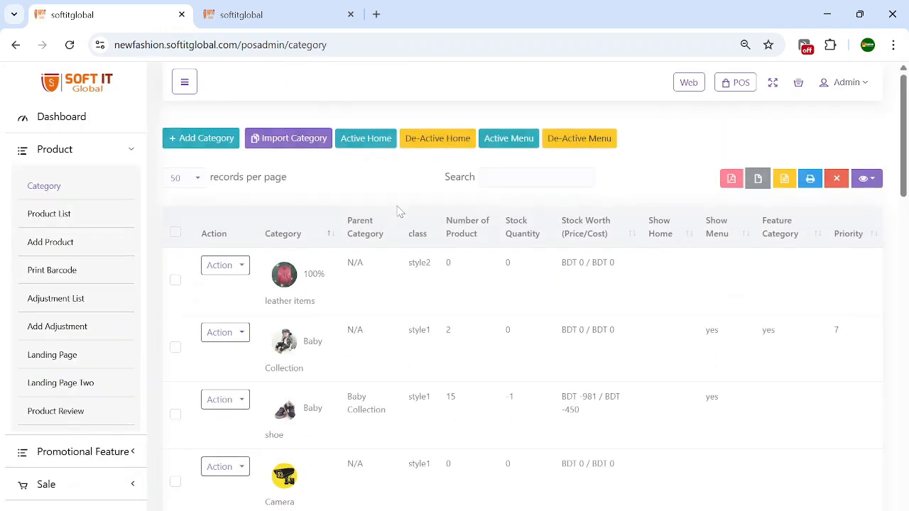
scroll(399, 250, "down", 3)
scroll(400, 250, "down", 20)
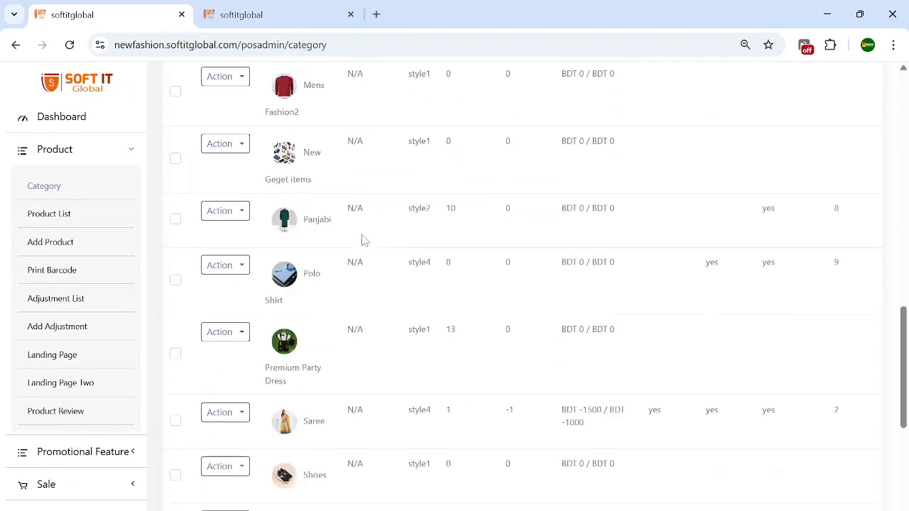
scroll(362, 226, "up", 6)
scroll(360, 223, "up", 10)
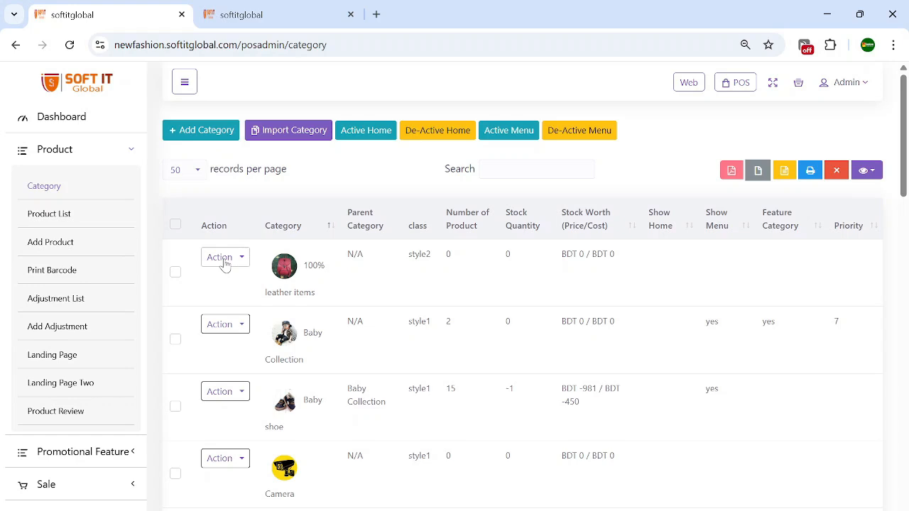
Step: Compare the storefront's Browse Categories list with the Active Menu option and Show Menu column of the admin category list
left_click(277, 13)
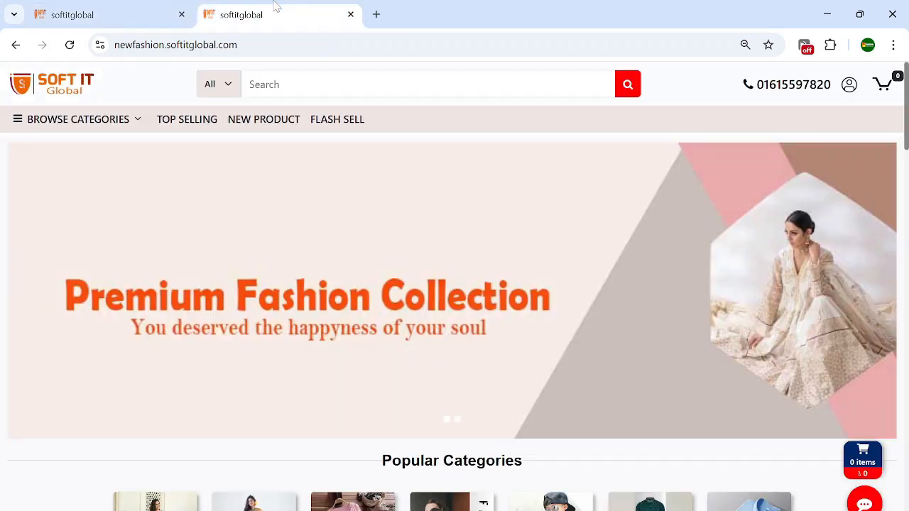
mouse_move(92, 126)
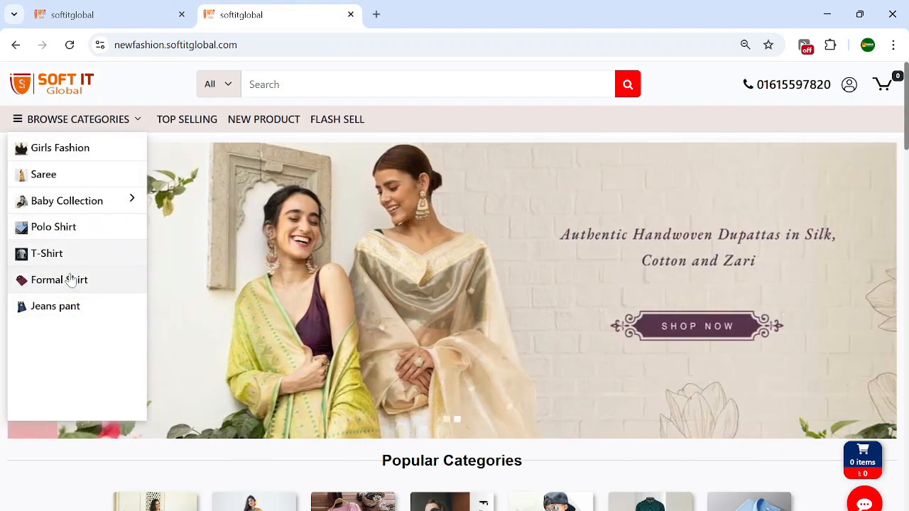
left_click(100, 6)
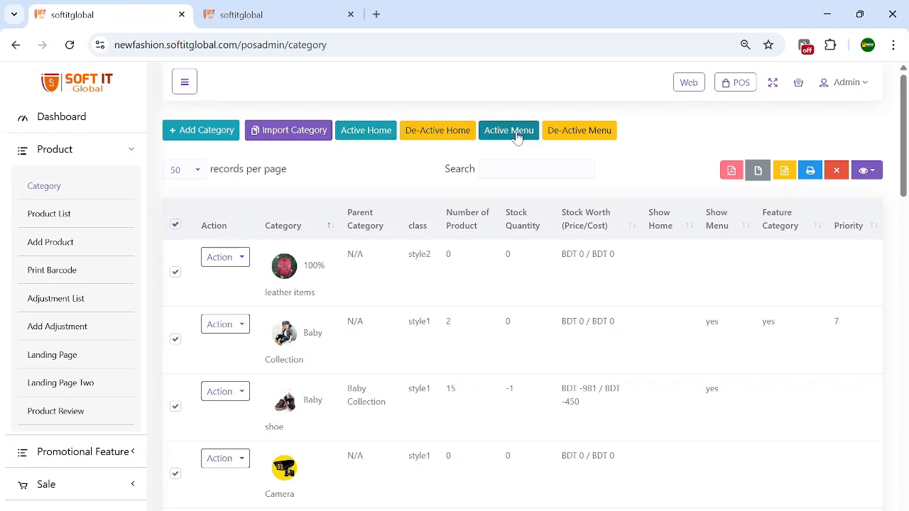
left_click(245, 14)
mouse_move(121, 117)
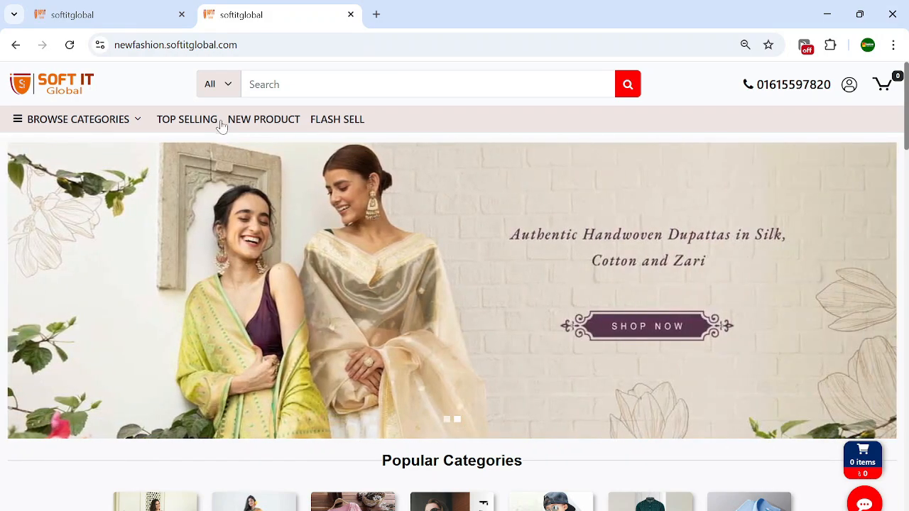
Step: Open the storefront's Top Selling page and look over its products
left_click(188, 125)
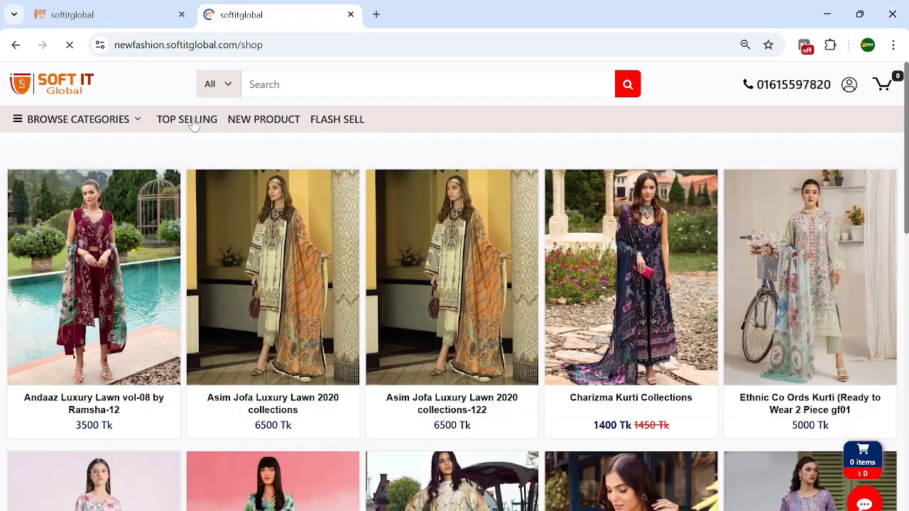
scroll(712, 259, "down", 3)
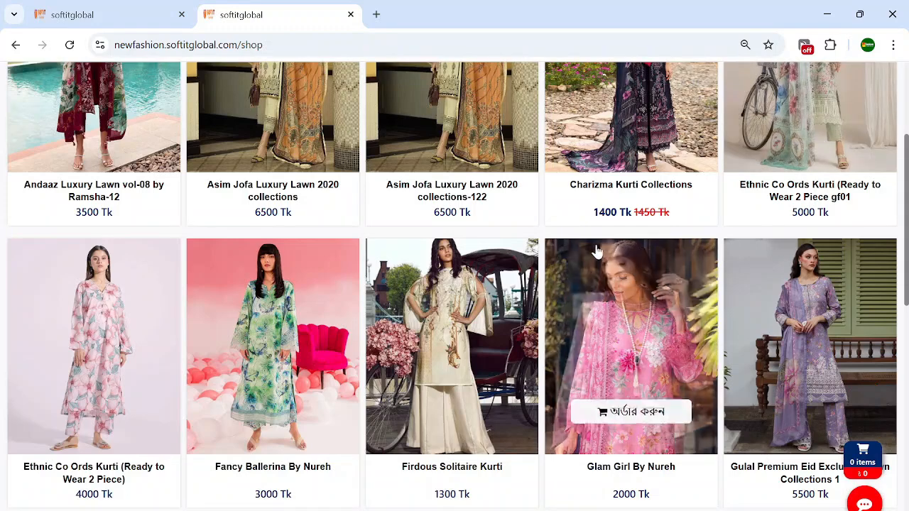
scroll(599, 252, "up", 3)
Step: Open the admin Product List, review the Product Type state options None, Top, New and Falsh, and close the dialog
left_click(95, 7)
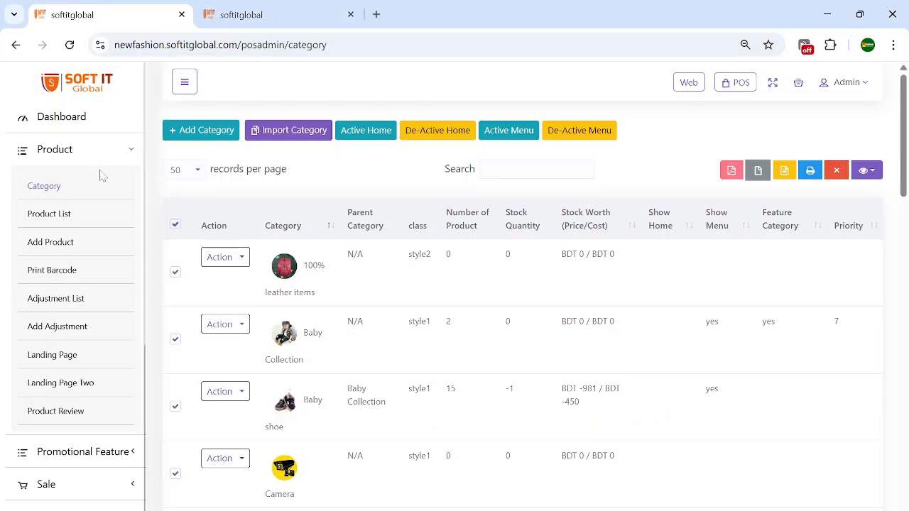
left_click(57, 215)
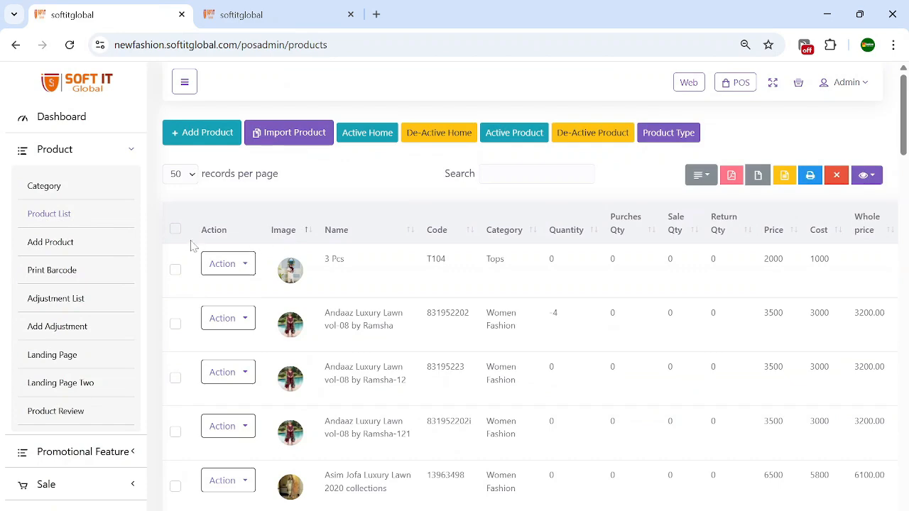
left_click(675, 137)
left_click(375, 160)
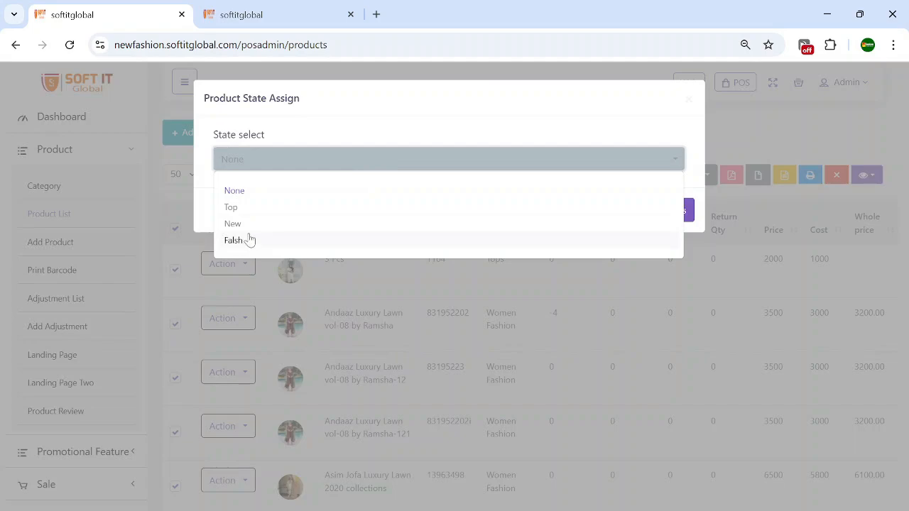
left_click(323, 101)
left_click(602, 214)
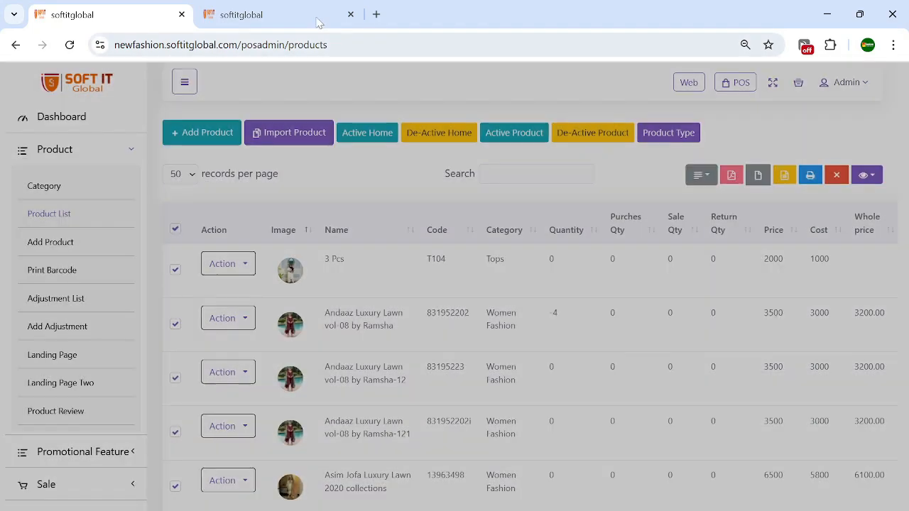
Step: Return the storefront to its home page, and open Slider Manage under Ecommerce Manage in the admin panel
left_click(284, 14)
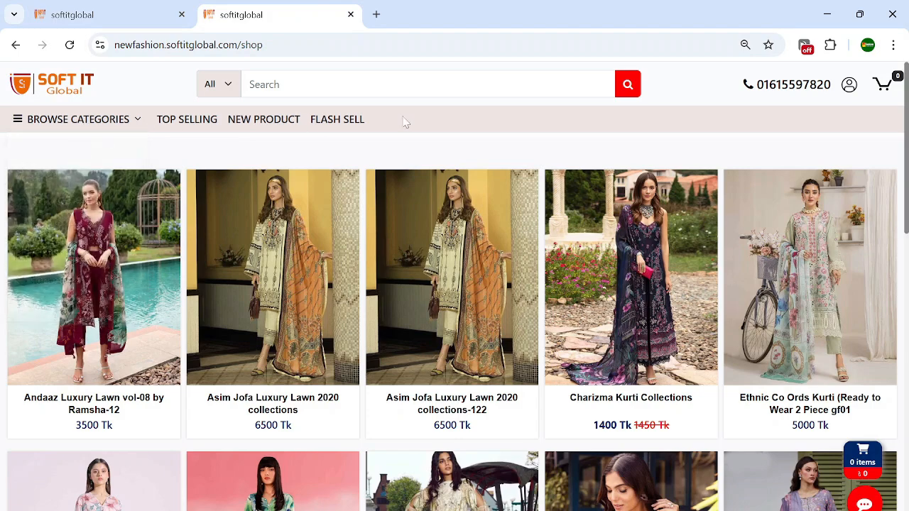
left_click(64, 84)
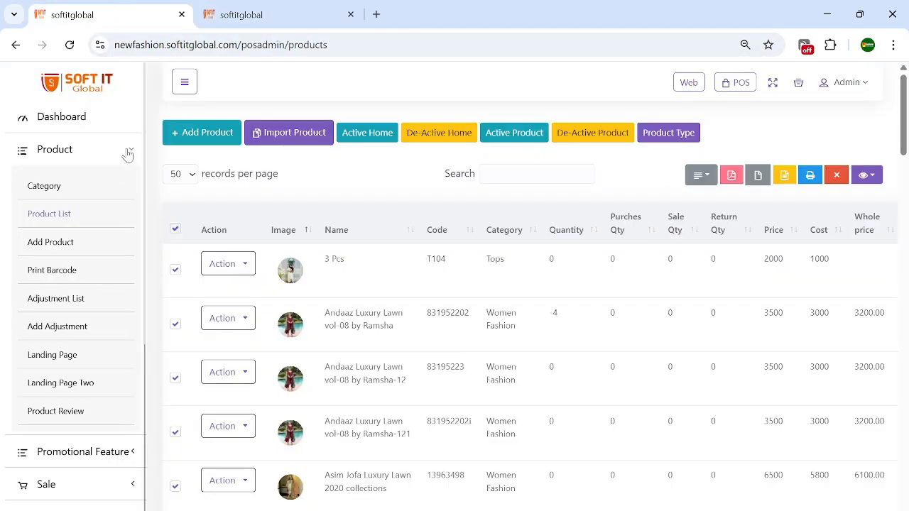
left_click(124, 151)
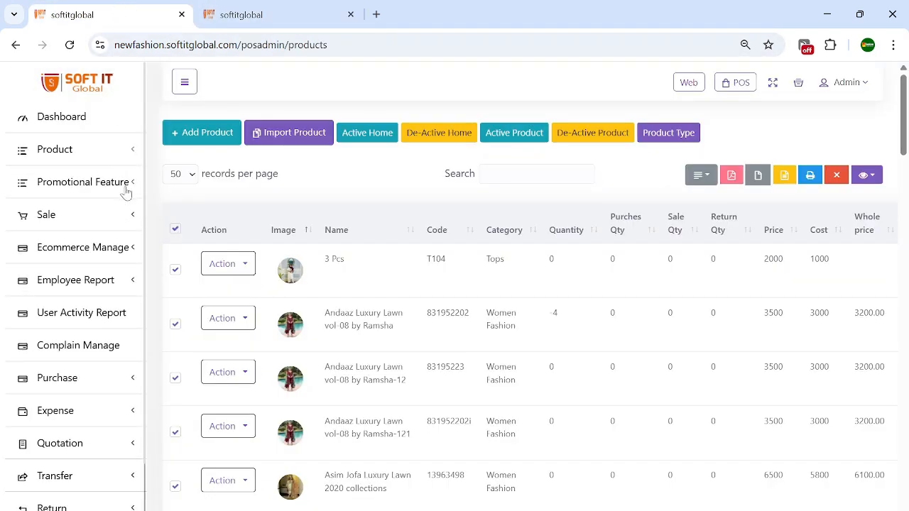
left_click(119, 247)
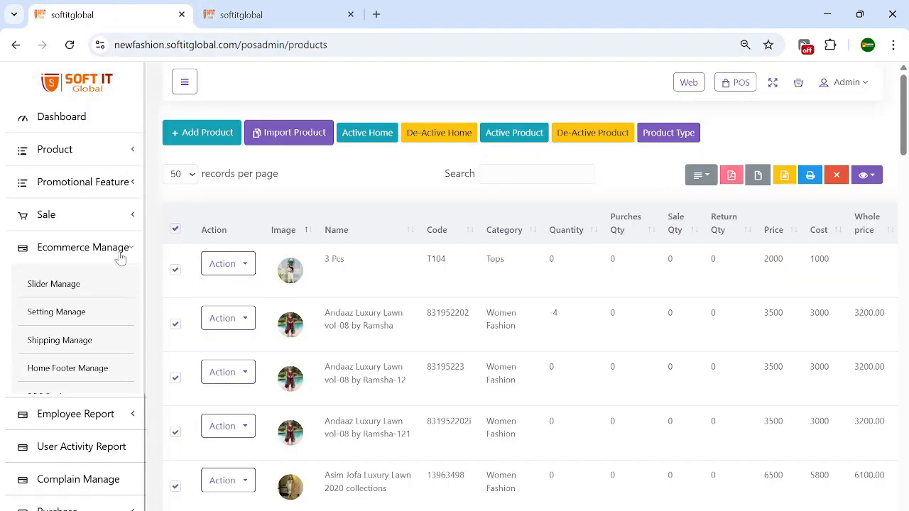
left_click(62, 284)
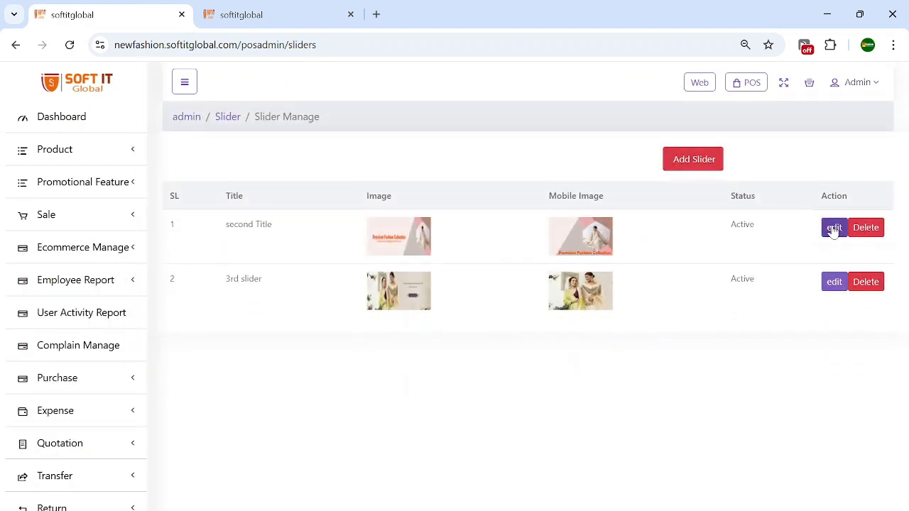
Step: Compare the sliders with the storefront banner, and review the "second Title" slider's image fields and Status options without saving
left_click(257, 14)
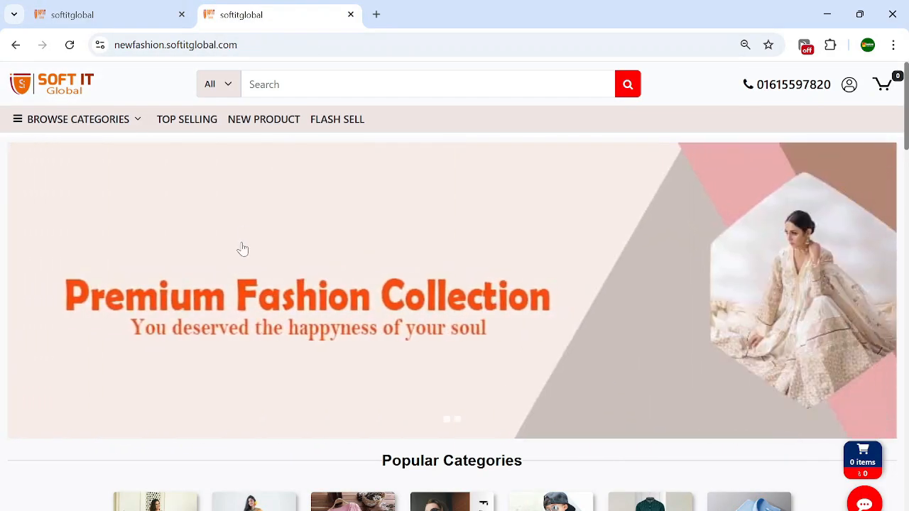
left_click(152, 7)
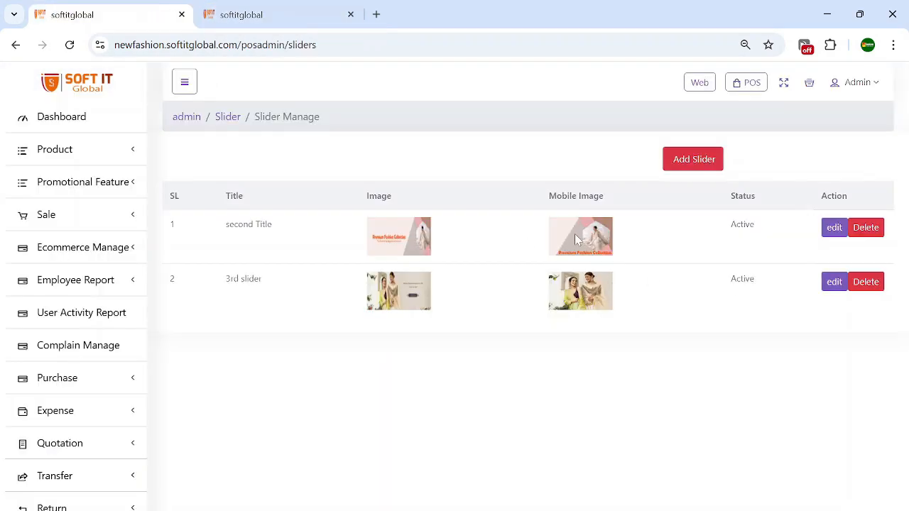
left_click(833, 229)
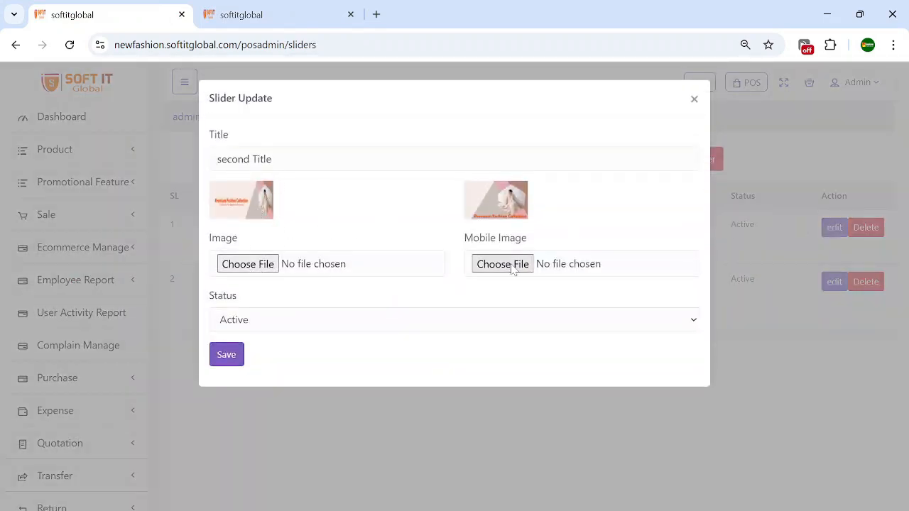
left_click(311, 327)
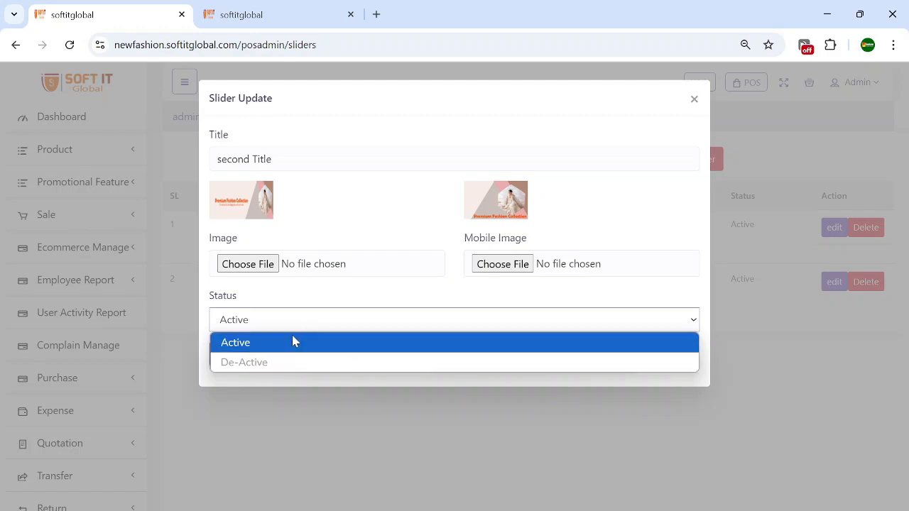
left_click(306, 325)
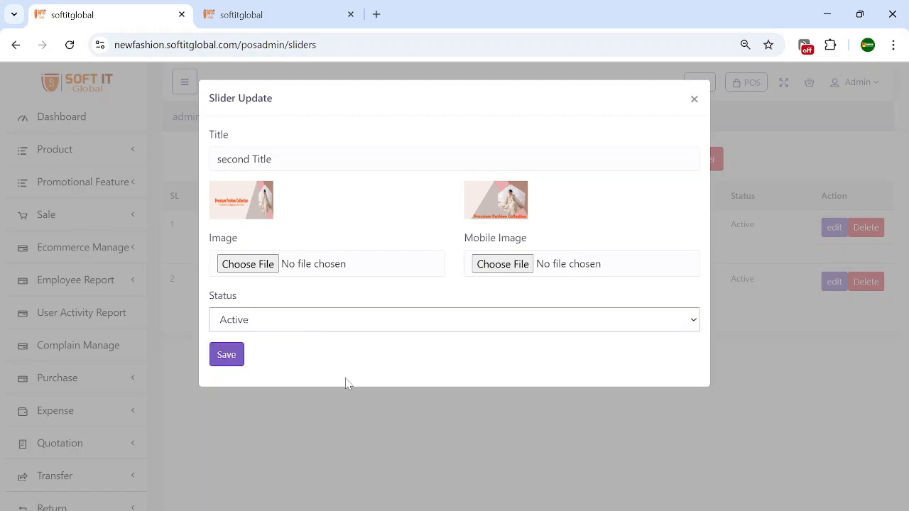
left_click(348, 405)
Step: Examine the Popular Categories section on the storefront's home page
left_click(300, 8)
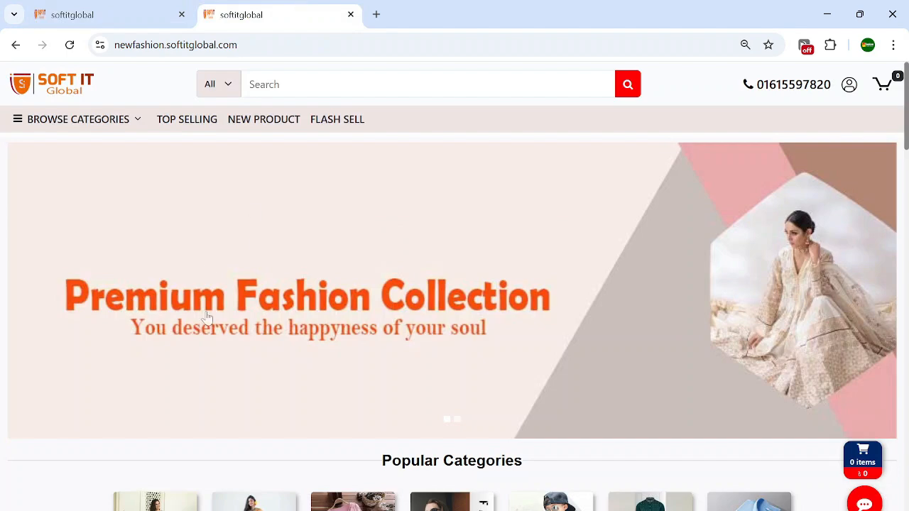
scroll(387, 330, "down", 4)
mouse_move(382, 178)
left_mouse_down()
mouse_move(526, 179)
mouse_move(386, 187)
left_mouse_up()
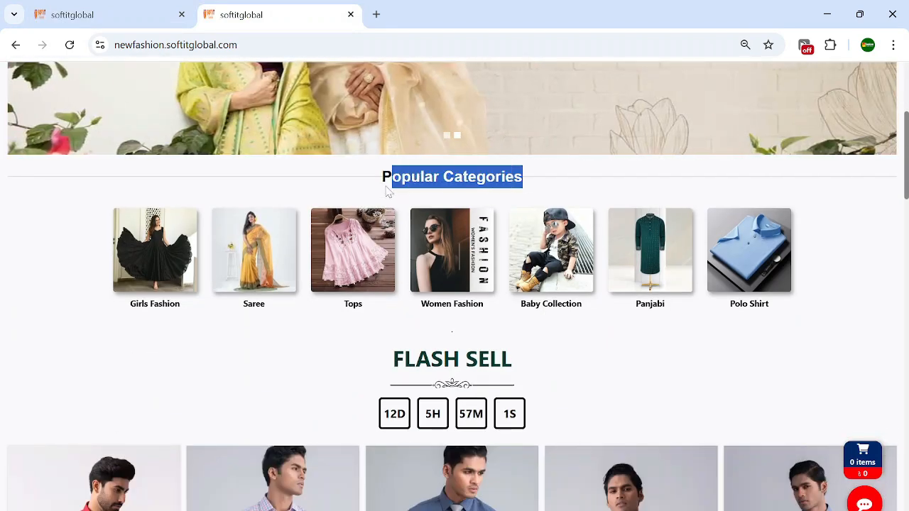
left_click(386, 187)
Step: Open the Category list under Product in the admin panel, and open the "100% leather items" category for editing
left_click(110, 14)
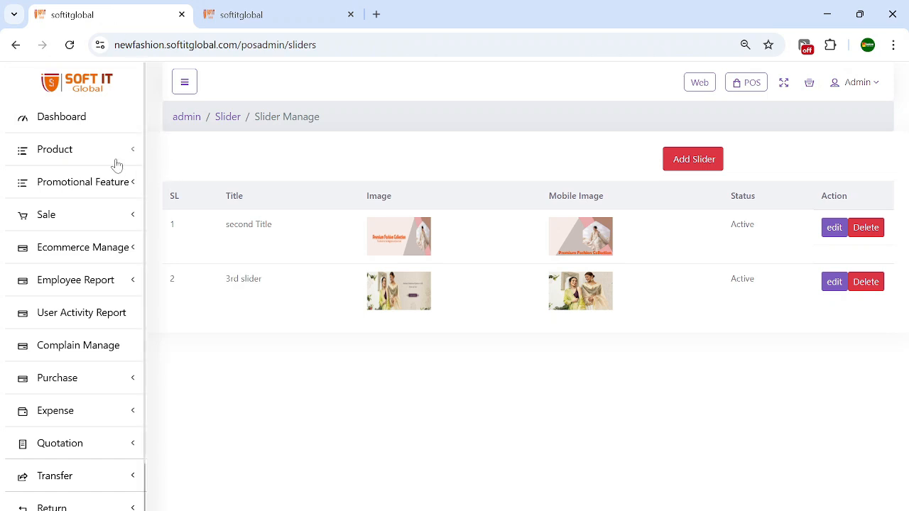
left_click(122, 248)
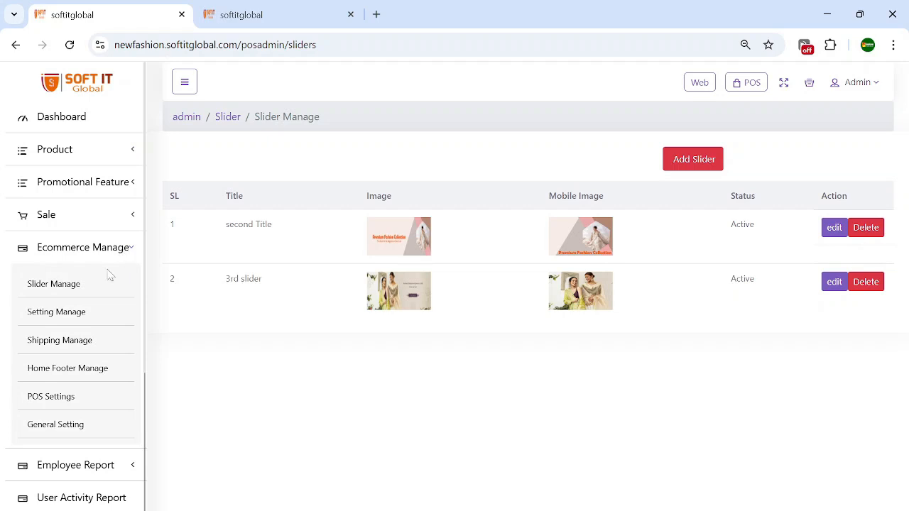
left_click(104, 150)
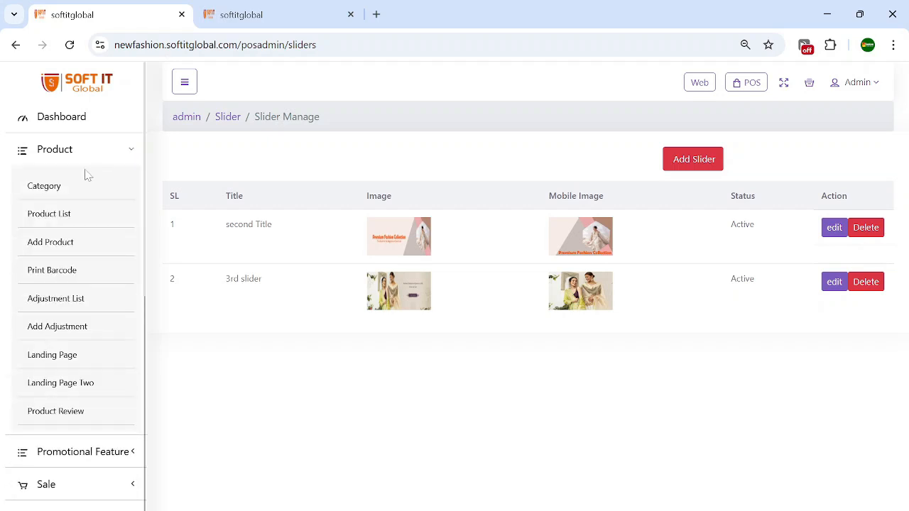
left_click(63, 190)
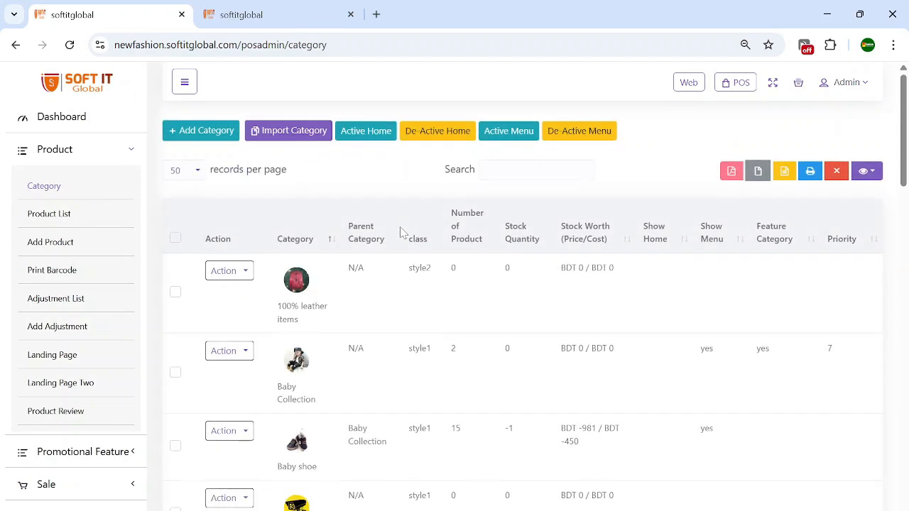
left_click(243, 273)
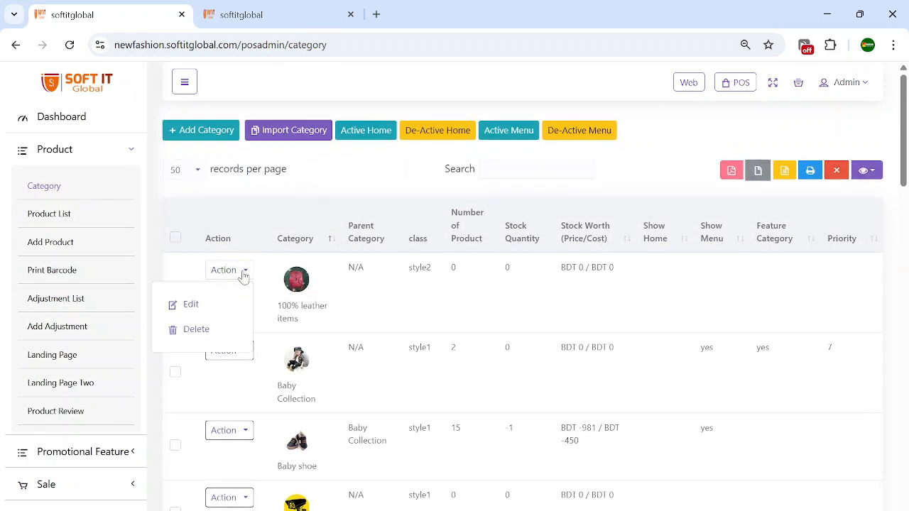
left_click(191, 305)
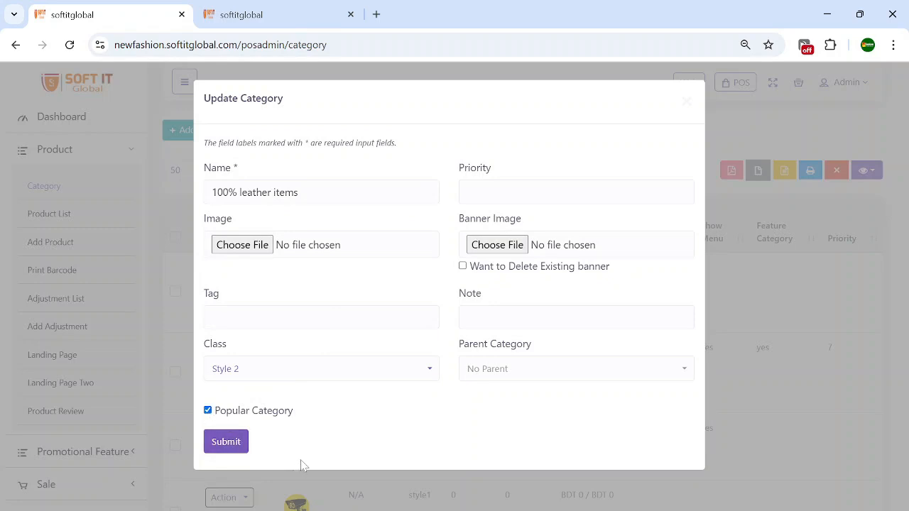
Step: Compare the category form's Popular Category option with the storefront's Popular Categories section
left_click(274, 14)
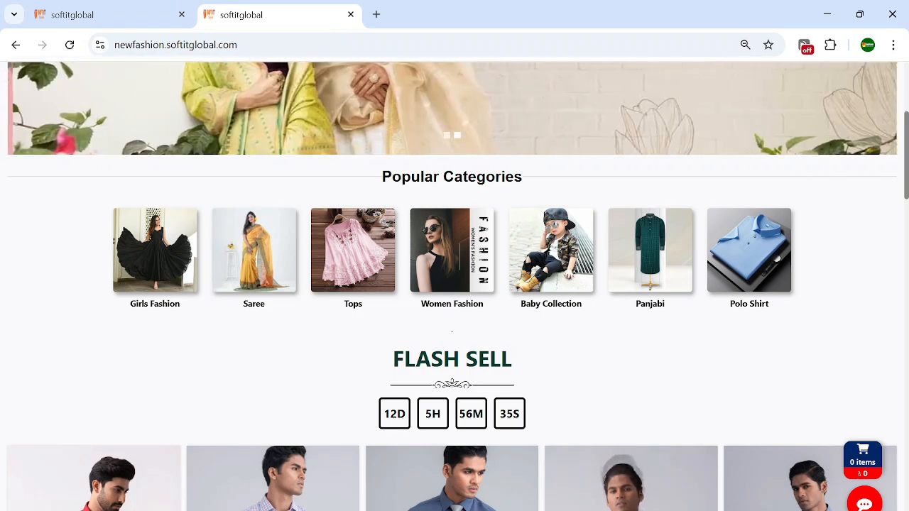
left_click(625, 509)
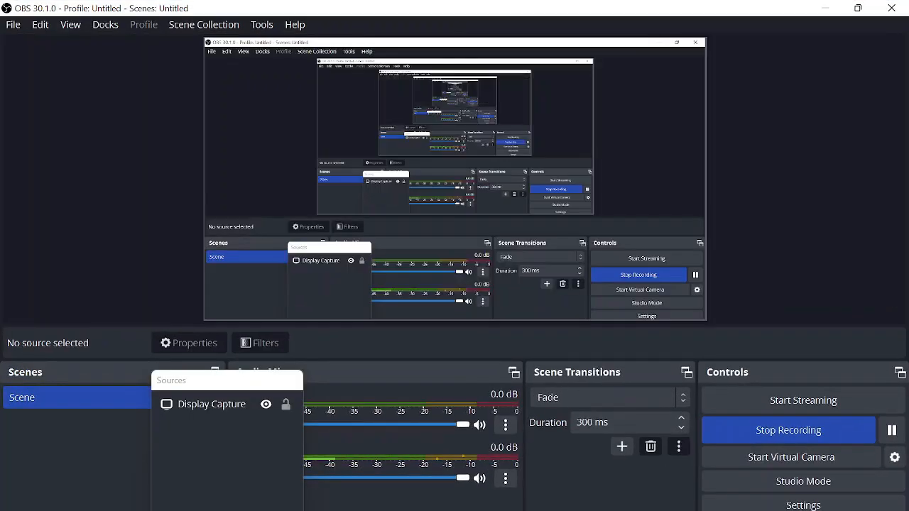
left_click(626, 510)
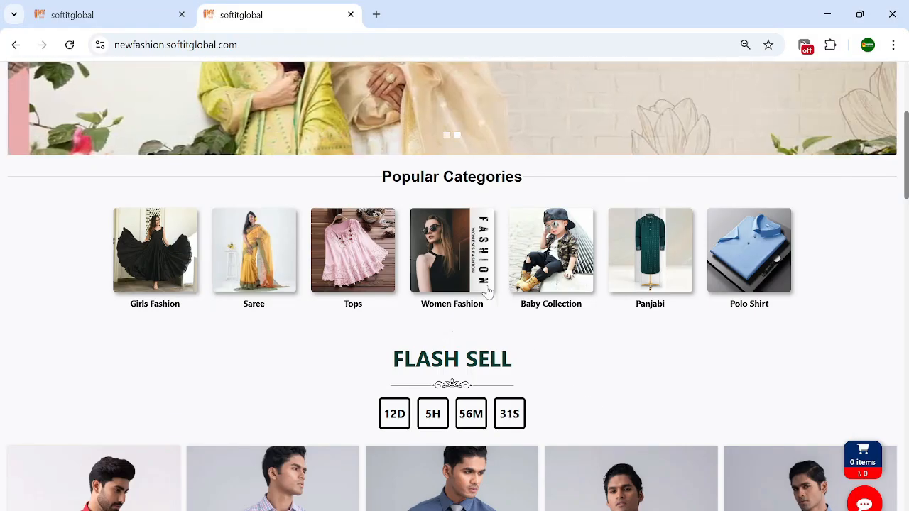
Step: Look over the storefront's home page from the banner down to the Popular Categories heading
scroll(122, 91, "up", 4)
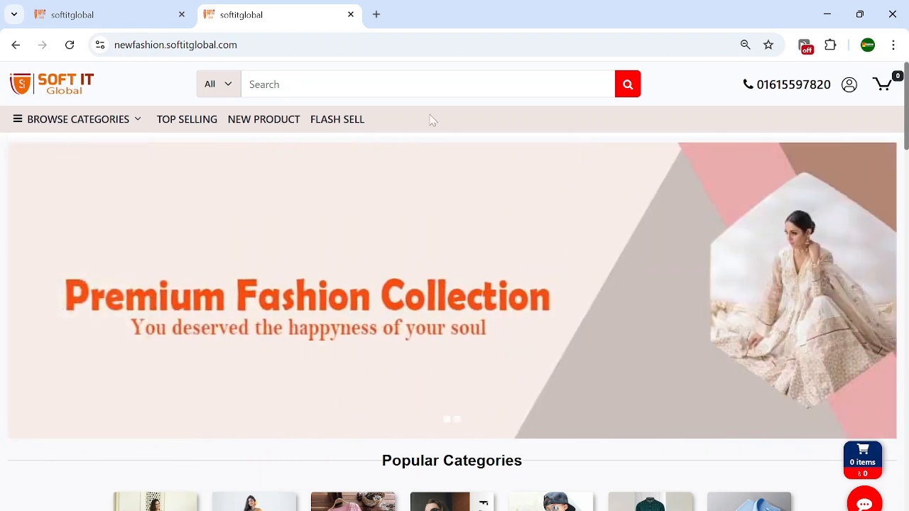
scroll(436, 121, "down", 2)
scroll(485, 277, "down", 1)
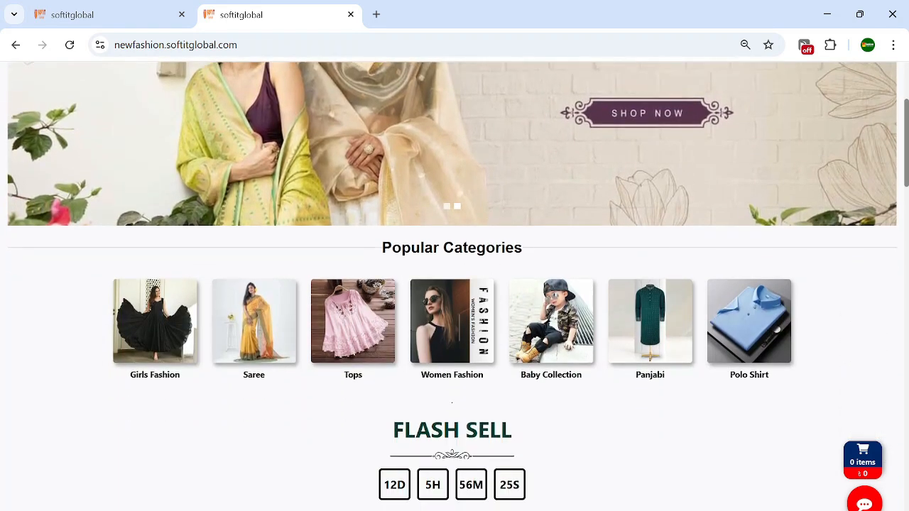
left_click_drag(392, 248, 529, 249)
left_click(529, 249)
Step: Examine the Flash Sell section on the storefront, including its heading, countdown and discounted products
scroll(529, 250, "down", 3)
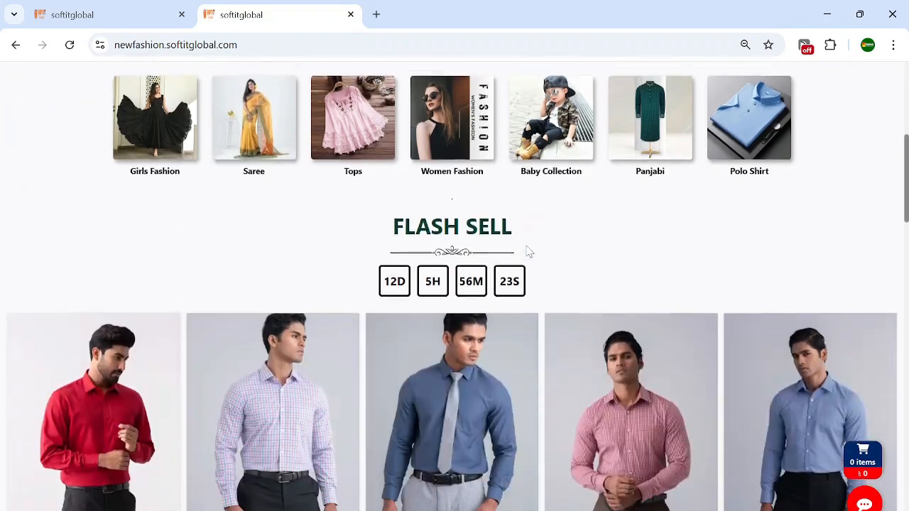
left_click_drag(386, 222, 592, 272)
left_click(592, 272)
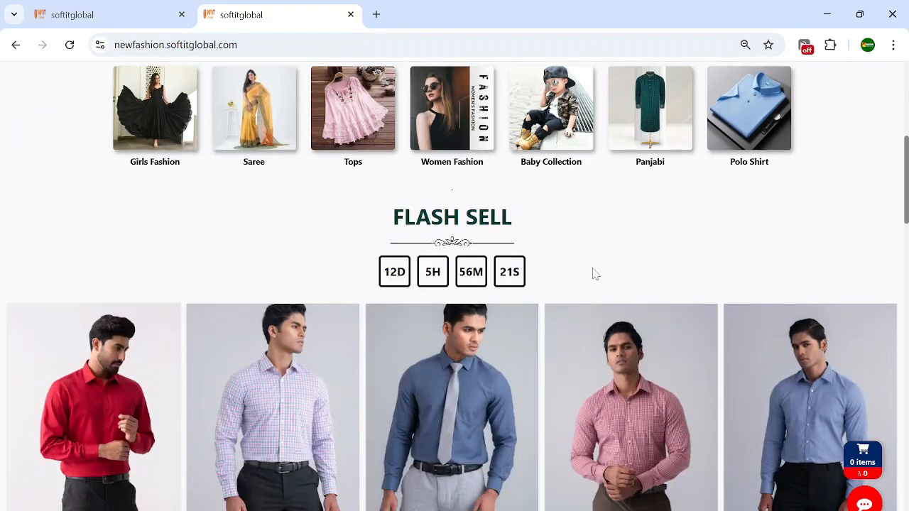
scroll(603, 280, "down", 1)
scroll(605, 283, "down", 1)
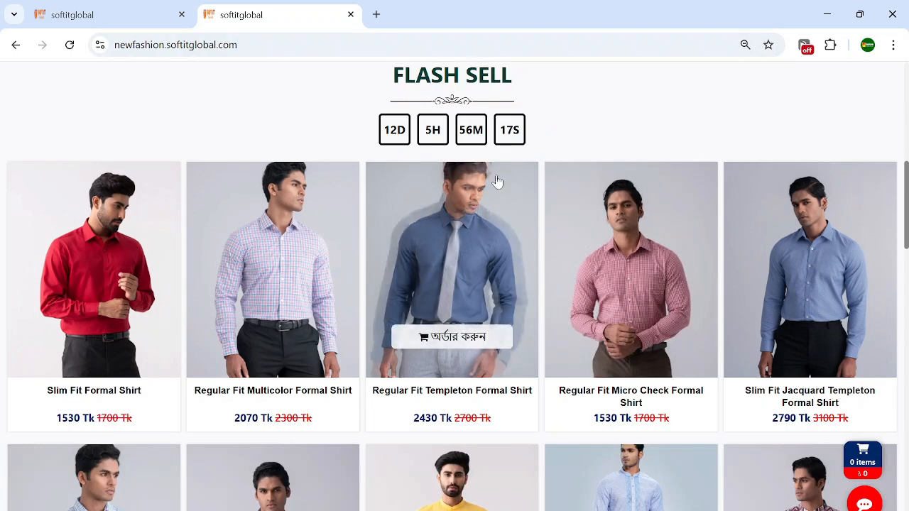
scroll(497, 182, "up", 1)
left_click_drag(392, 145, 523, 152)
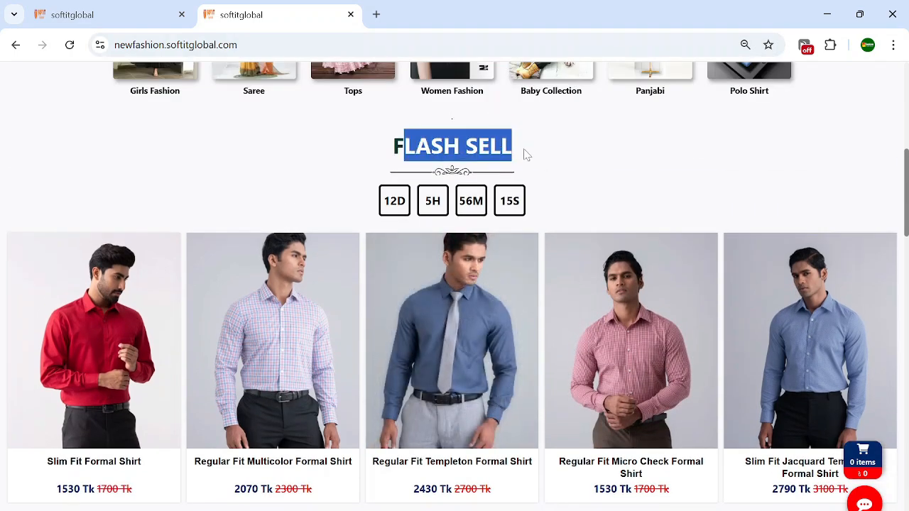
left_click(523, 152)
Step: Close the category form in the admin panel without saving and open the Flash Sell page under Promotional Feature
left_click(109, 13)
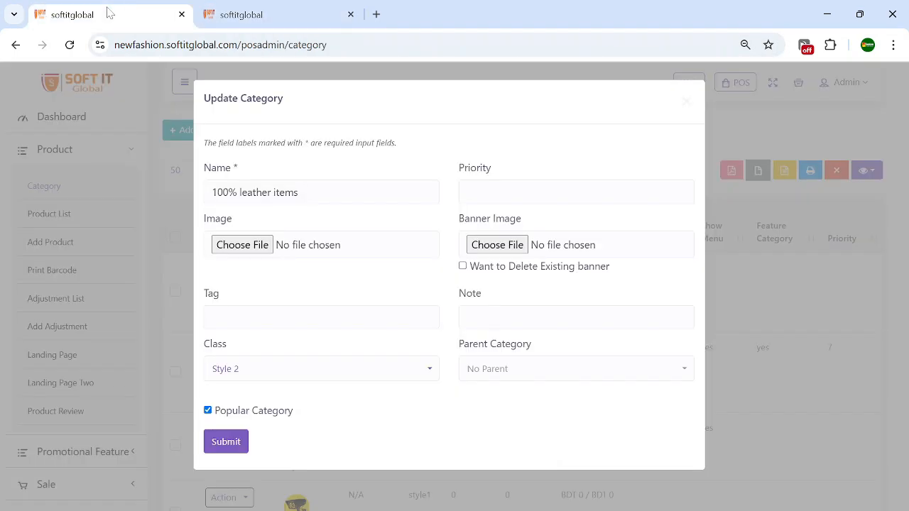
left_click(753, 291)
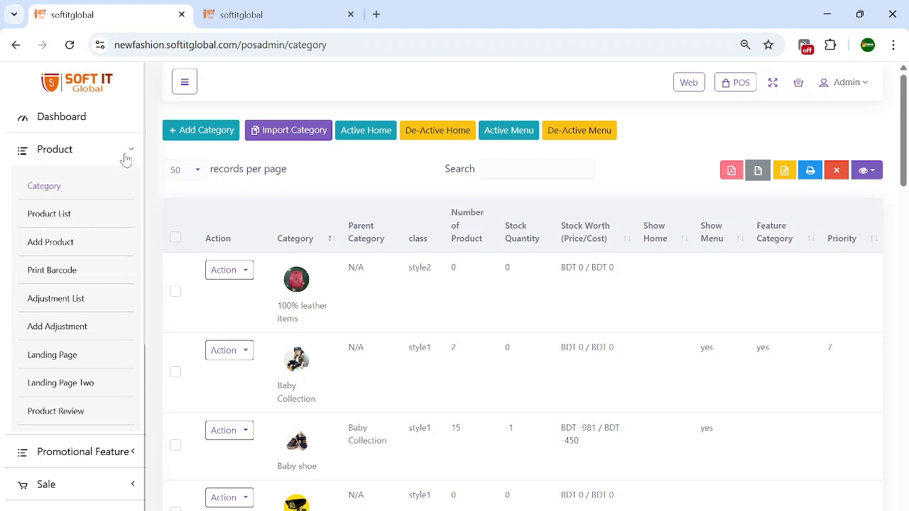
left_click(125, 159)
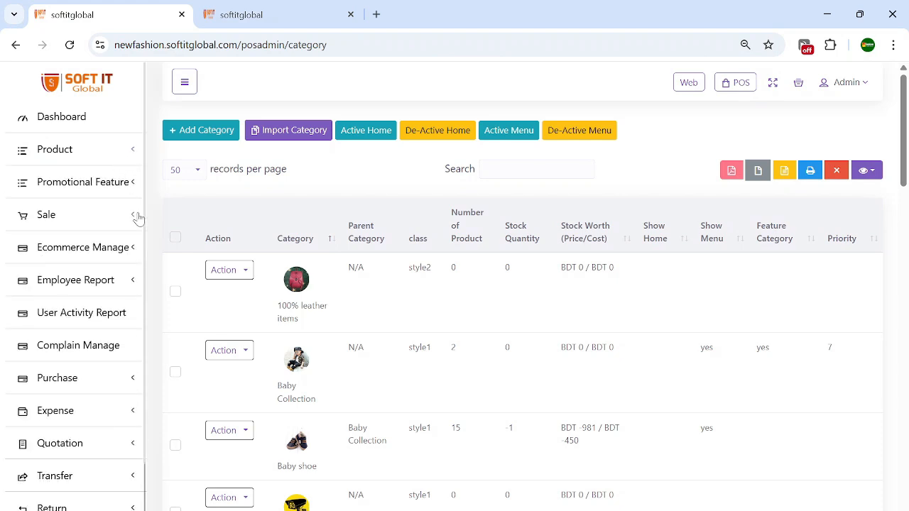
left_click(132, 186)
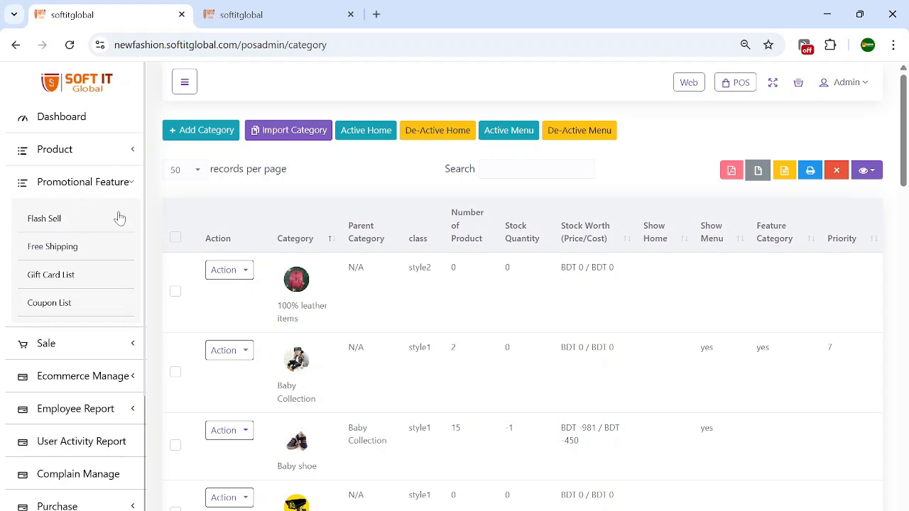
left_click(99, 346)
left_click(99, 348)
left_click(60, 218)
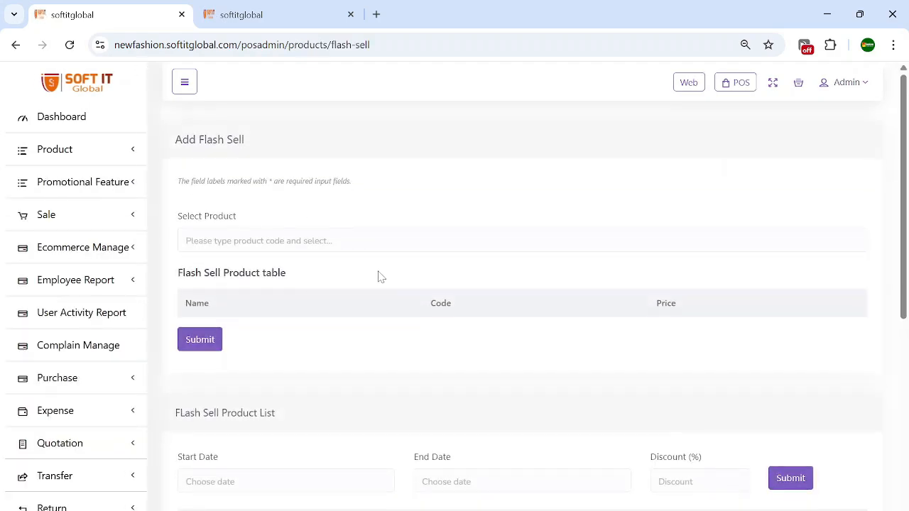
Step: Copy the name "Slim Fit Jacquard Templeton Formal Shirt" from the Flash Sell Product List and add that product to the Flash Sell Product table
scroll(379, 276, "down", 6)
scroll(397, 280, "down", 1)
scroll(365, 357, "up", 4)
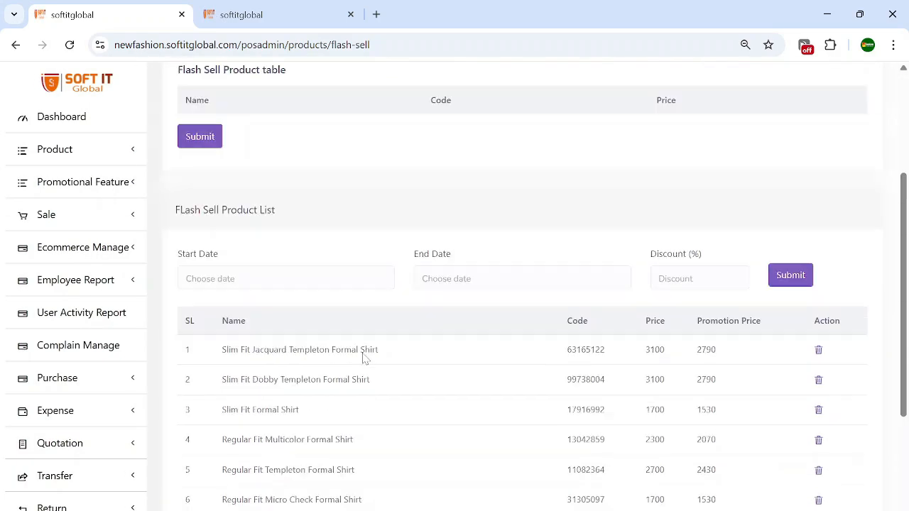
scroll(370, 383, "down", 4)
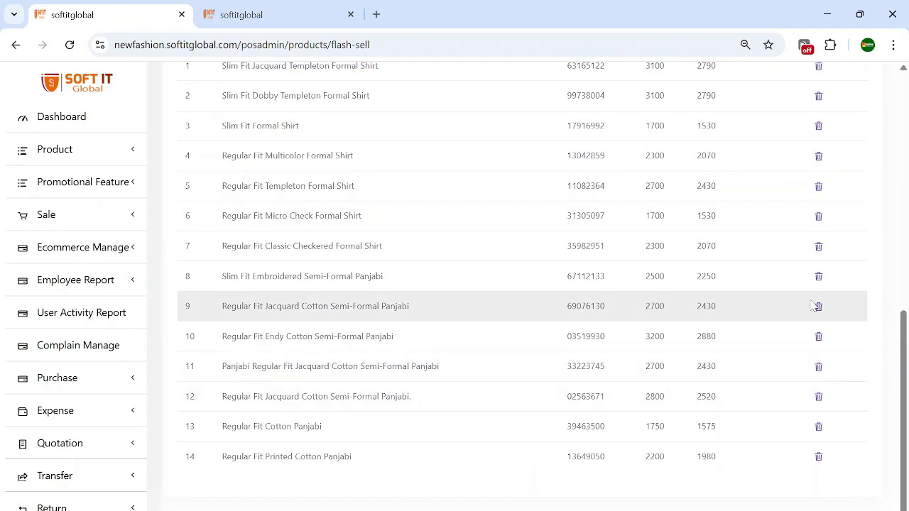
scroll(319, 260, "up", 5)
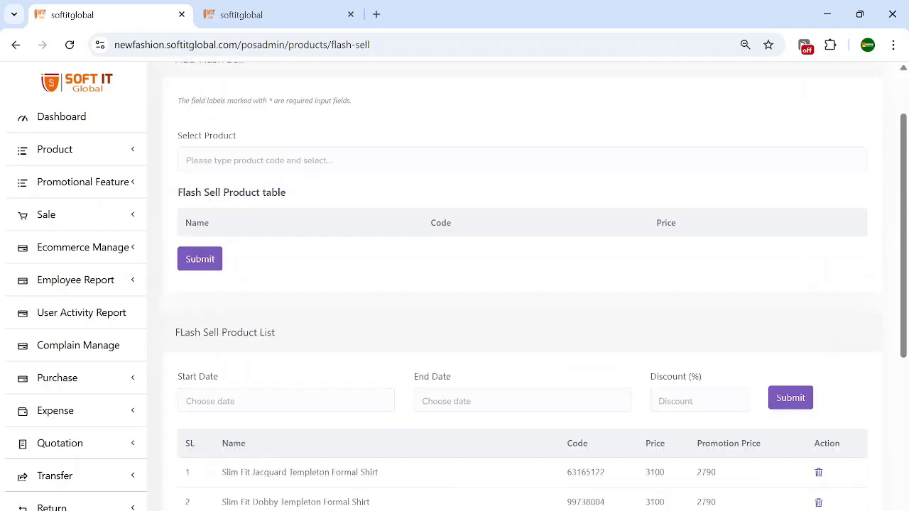
scroll(320, 411, "down", 1)
left_click_drag(219, 417, 399, 416)
right_click(367, 410)
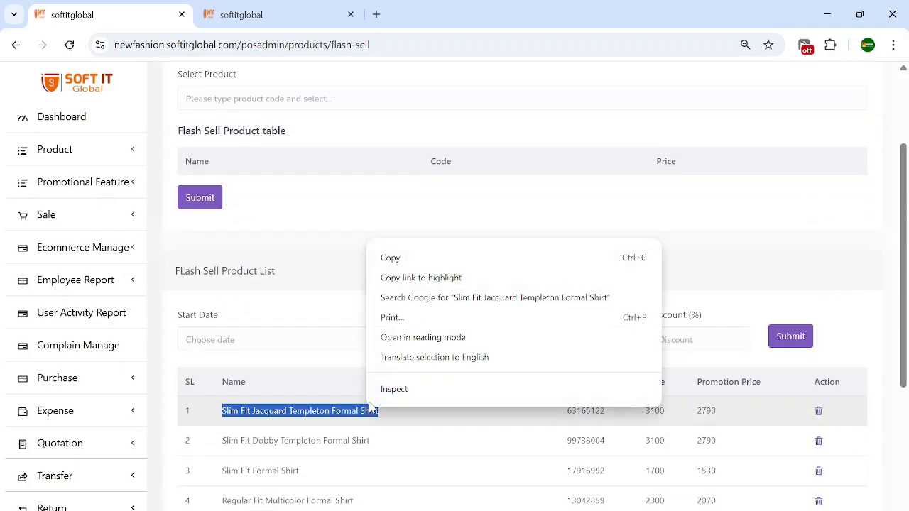
left_click(408, 257)
scroll(315, 187, "up", 2)
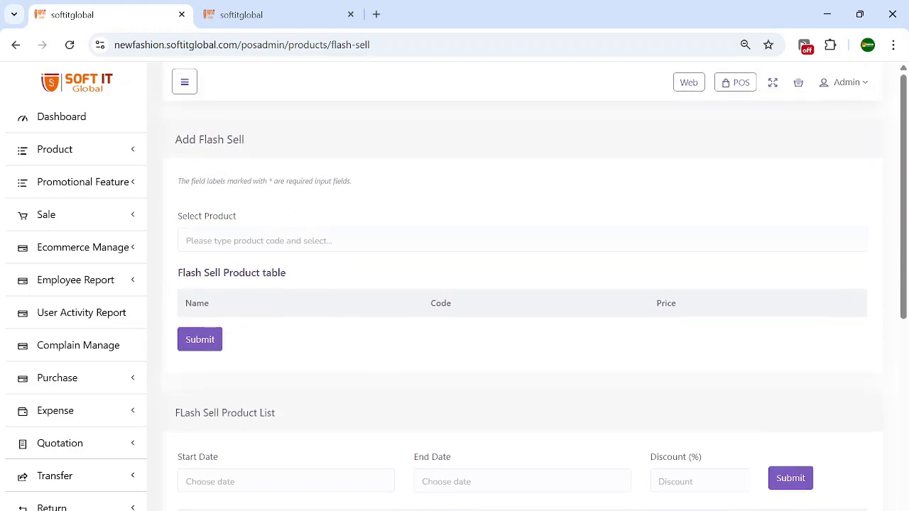
right_click(223, 245)
left_click(243, 387)
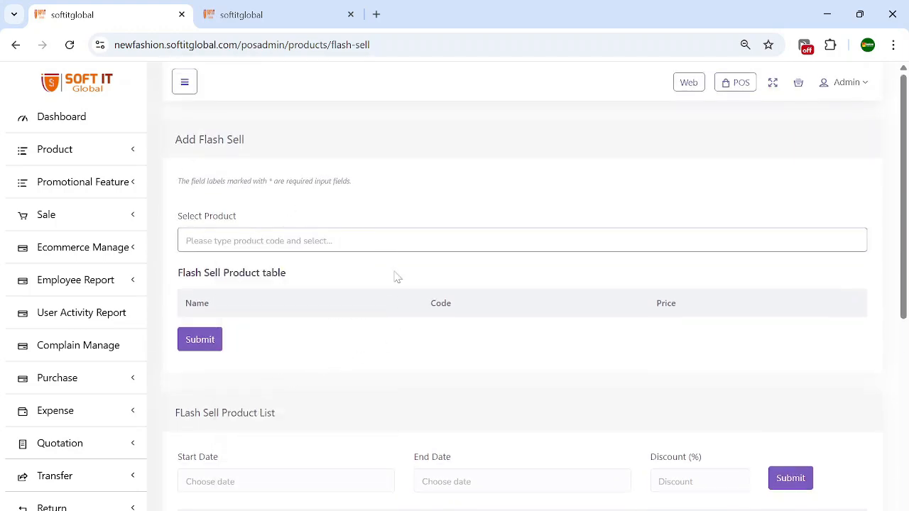
Step: Compare the Flash Sell form's date fields with the countdown timer on the storefront
scroll(317, 281, "down", 2)
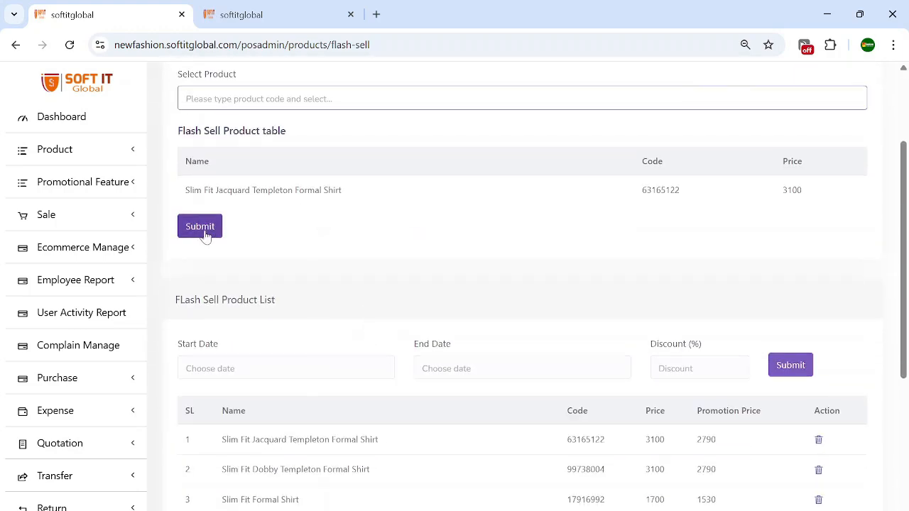
scroll(495, 352, "down", 3)
scroll(560, 474, "up", 2)
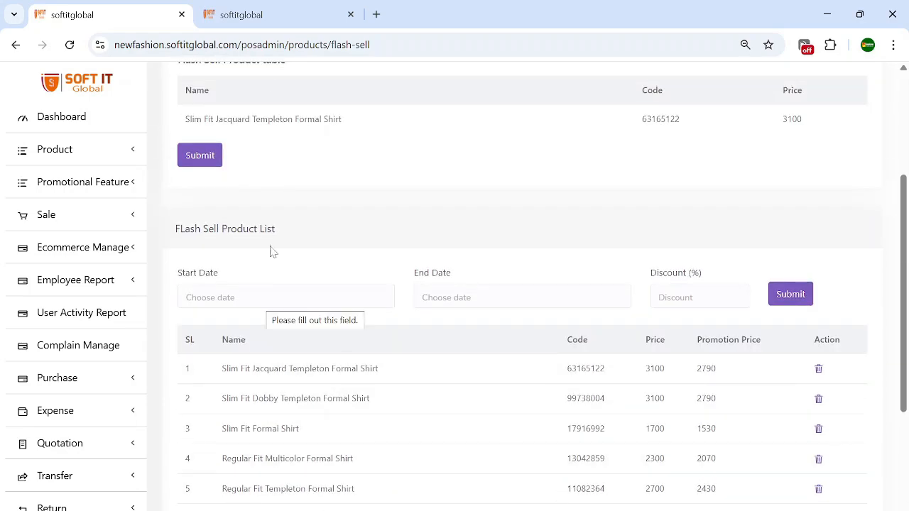
left_click(277, 18)
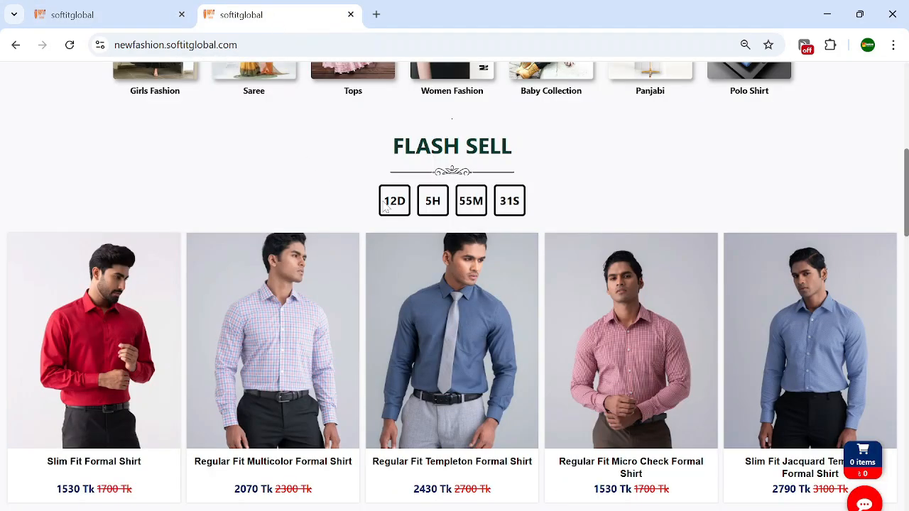
left_click_drag(383, 203, 432, 203)
left_click(446, 207)
left_click(135, 13)
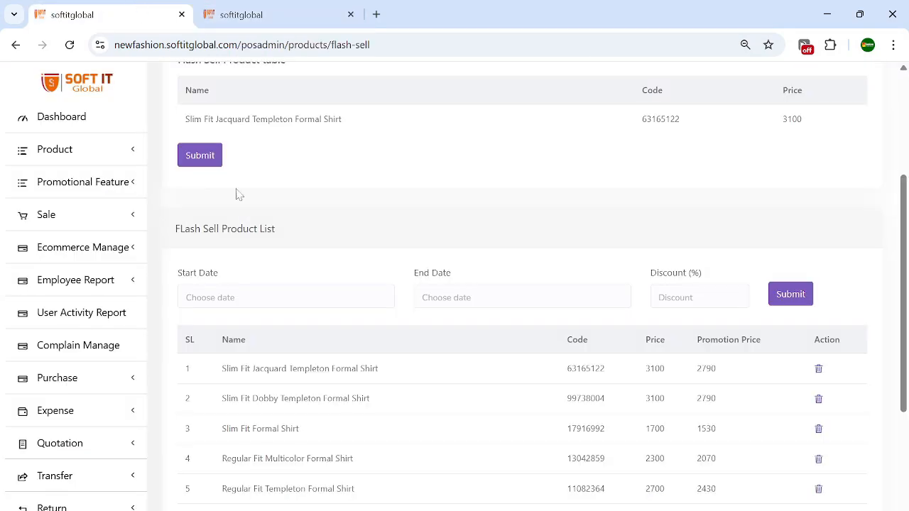
Step: Fill in the flash sell period with start date 05/19/2025, end date 05/22/2025 and a 10% discount, without submitting
left_click(241, 297)
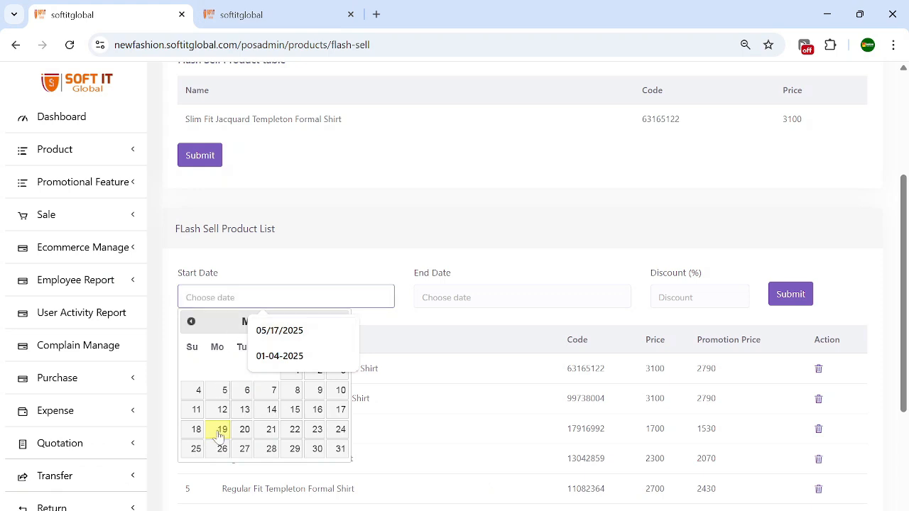
left_click(222, 429)
left_click(455, 297)
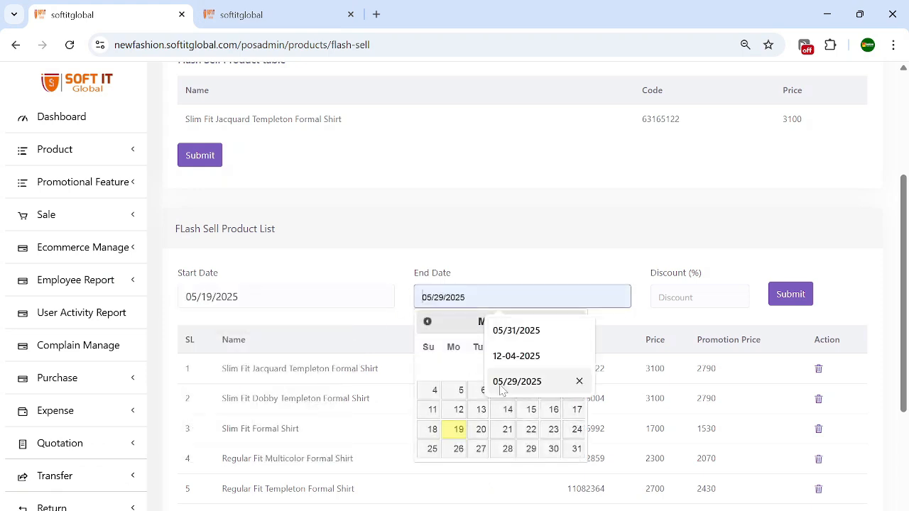
left_click(532, 429)
left_click(700, 296)
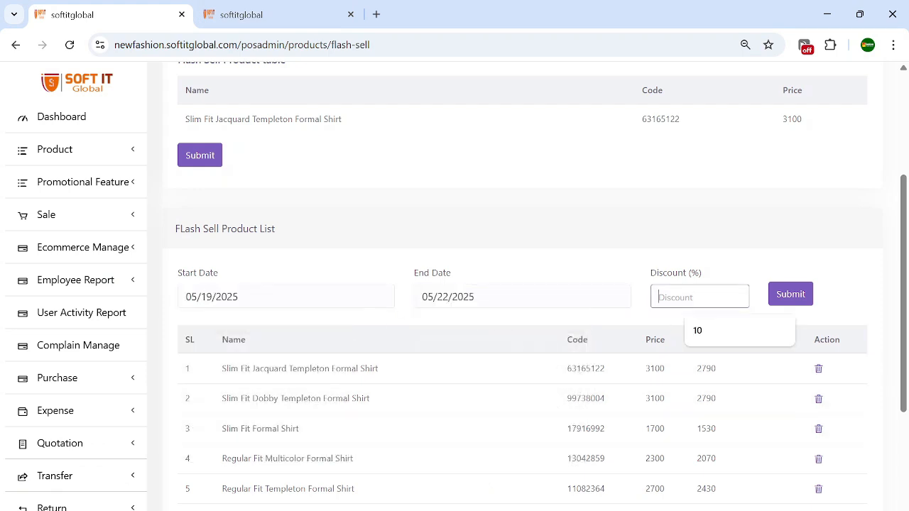
left_click(726, 331)
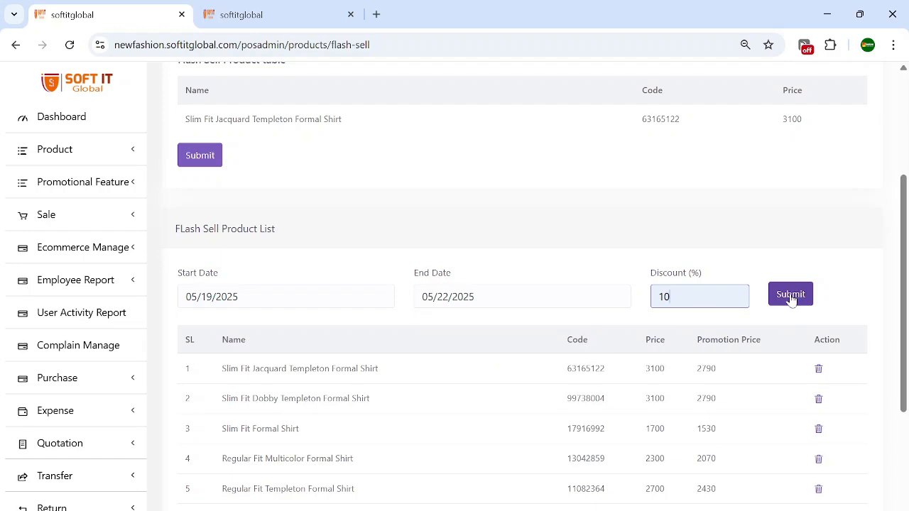
Step: Compare the Flash Sell Product List with the discounted products in the storefront's Flash Sell section
scroll(746, 324, "down", 1)
scroll(745, 324, "down", 3)
scroll(743, 338, "up", 2)
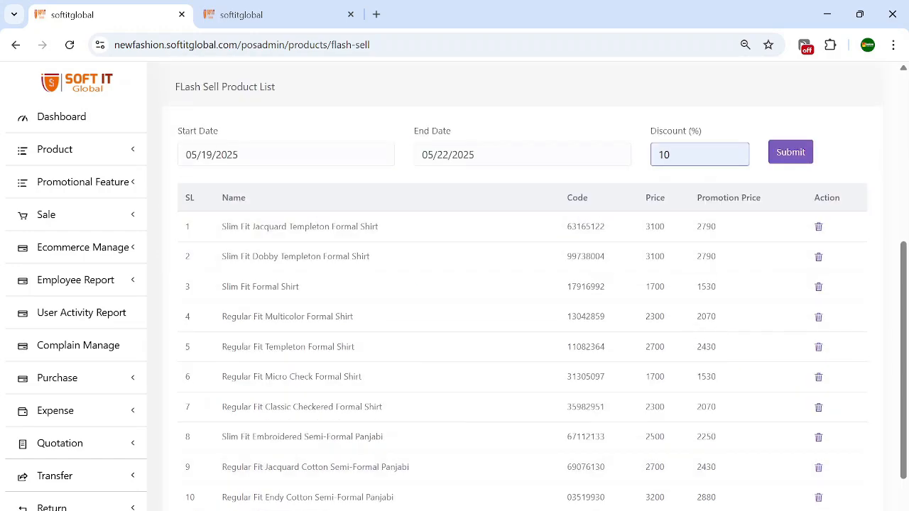
left_click(301, 10)
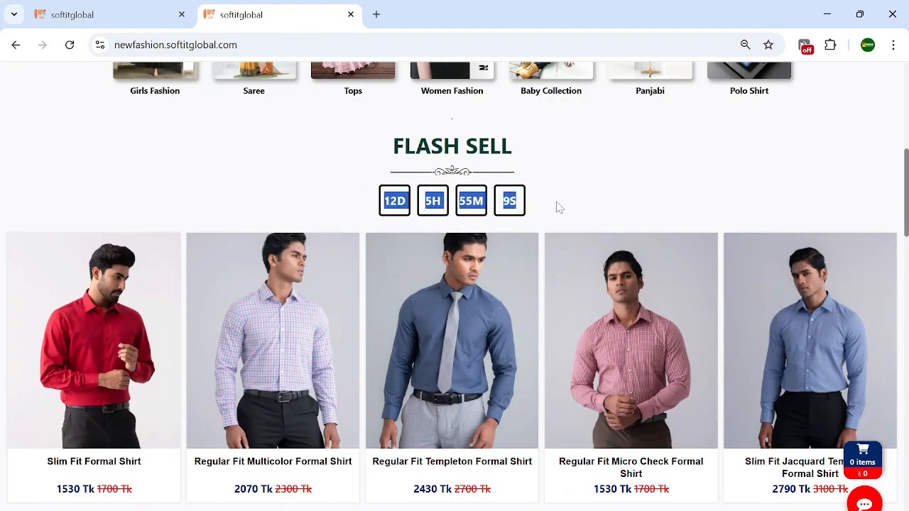
scroll(561, 216, "down", 2)
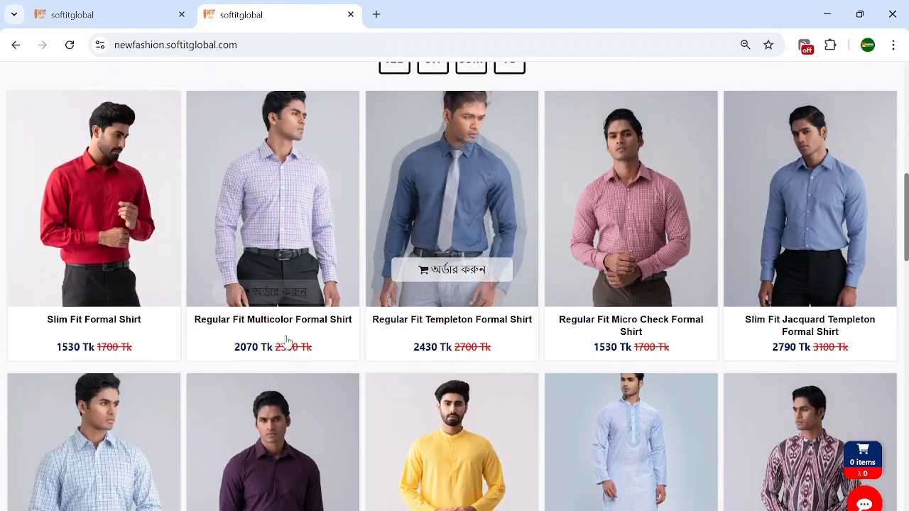
scroll(452, 355, "up", 2)
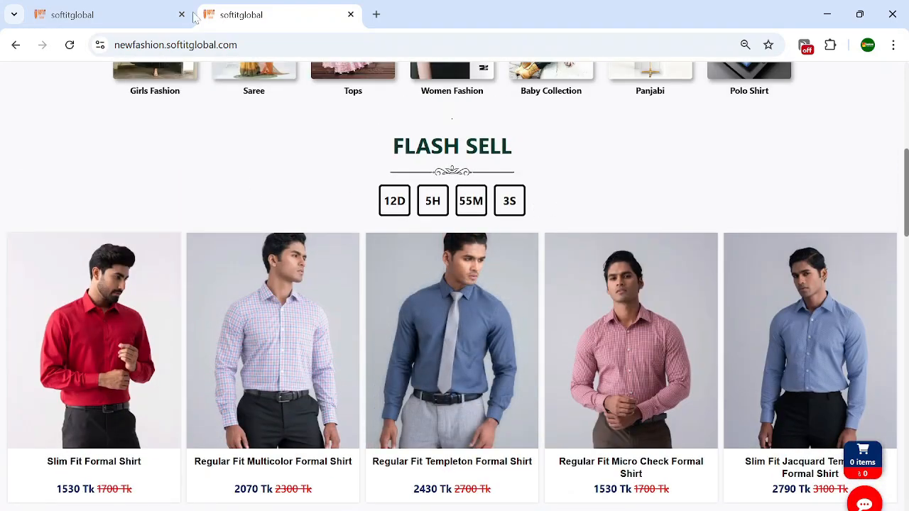
Step: Examine the Girls Fashion section's heading, tagline and products on the storefront, and return to the admin panel
scroll(447, 227, "down", 8)
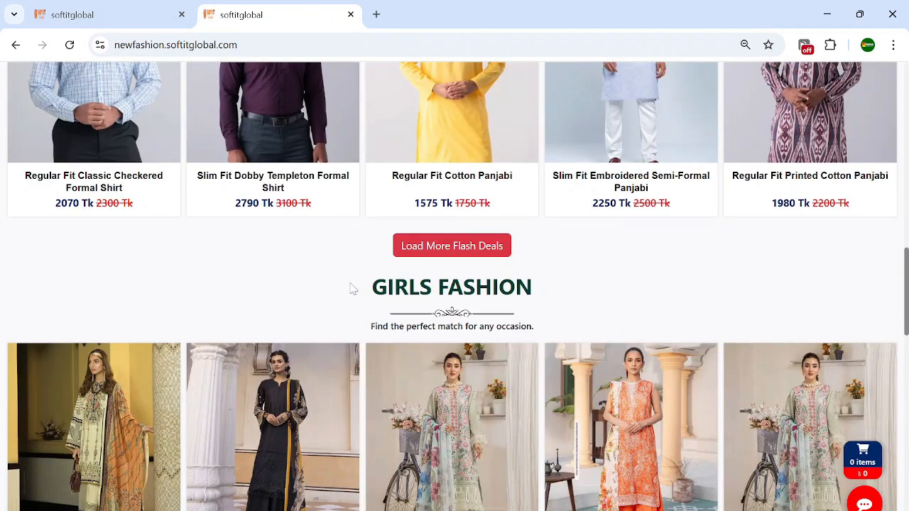
left_click_drag(353, 288, 541, 297)
left_click(543, 306)
left_click_drag(371, 290, 563, 294)
left_click(544, 304)
scroll(513, 331, "down", 3)
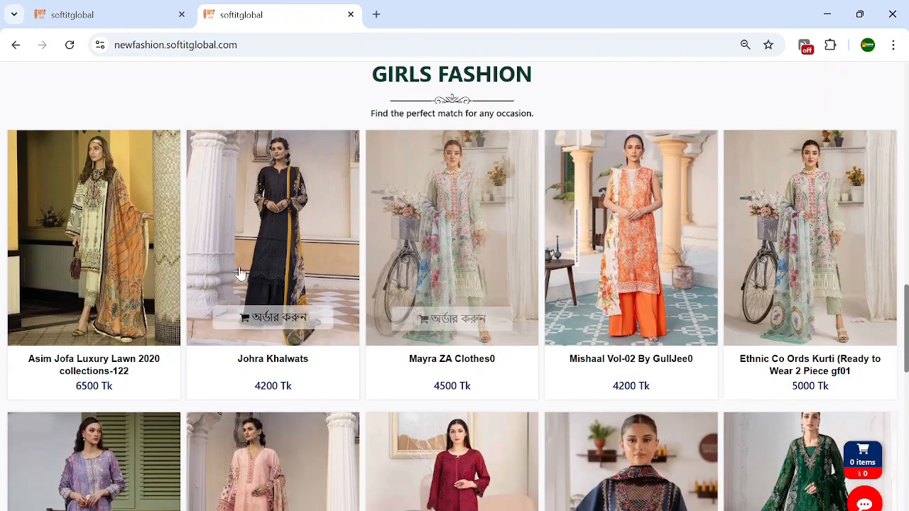
scroll(242, 274, "down", 3)
scroll(622, 309, "up", 5)
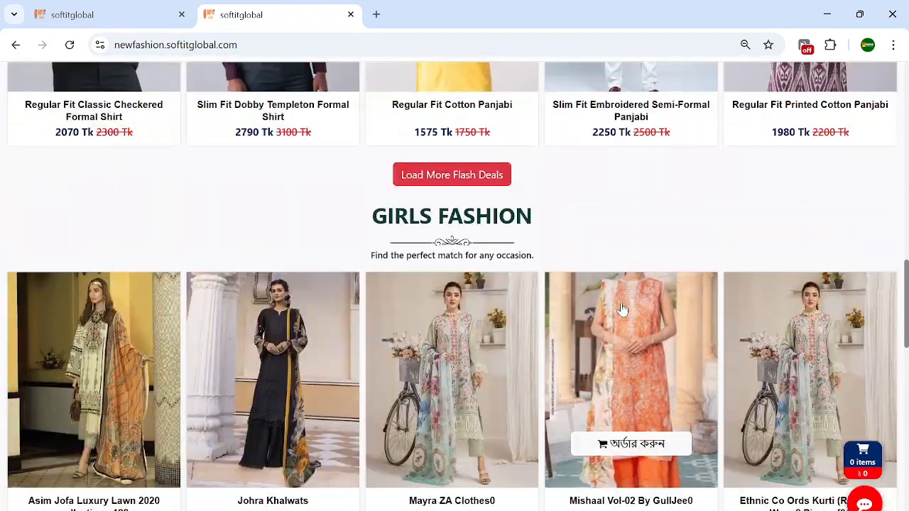
left_click_drag(370, 215, 537, 260)
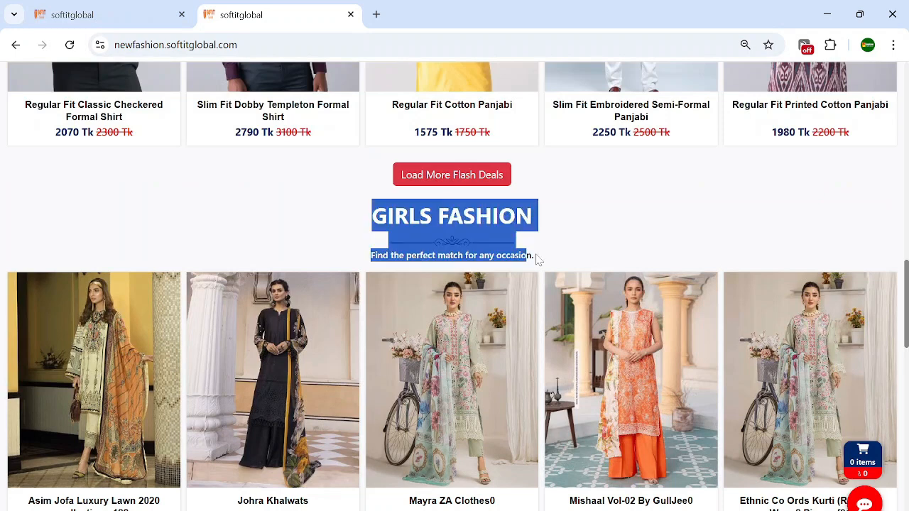
left_click(540, 260)
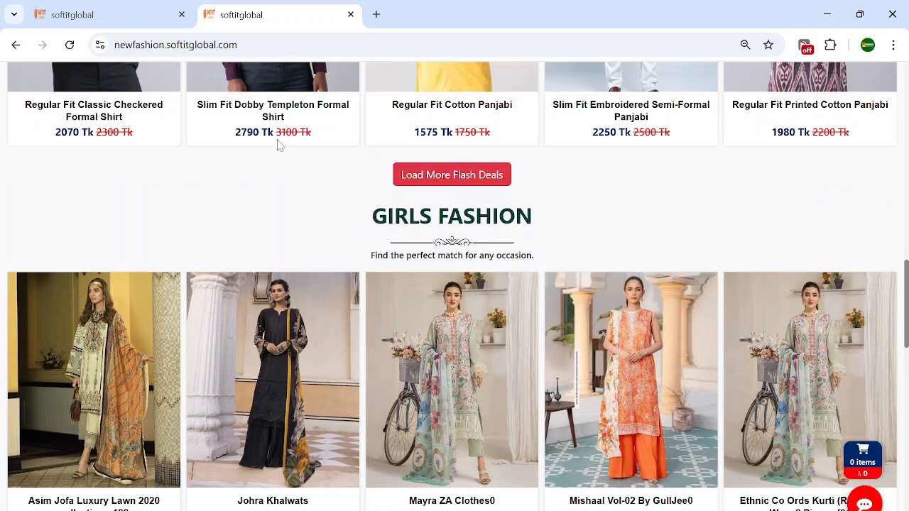
left_click(134, 16)
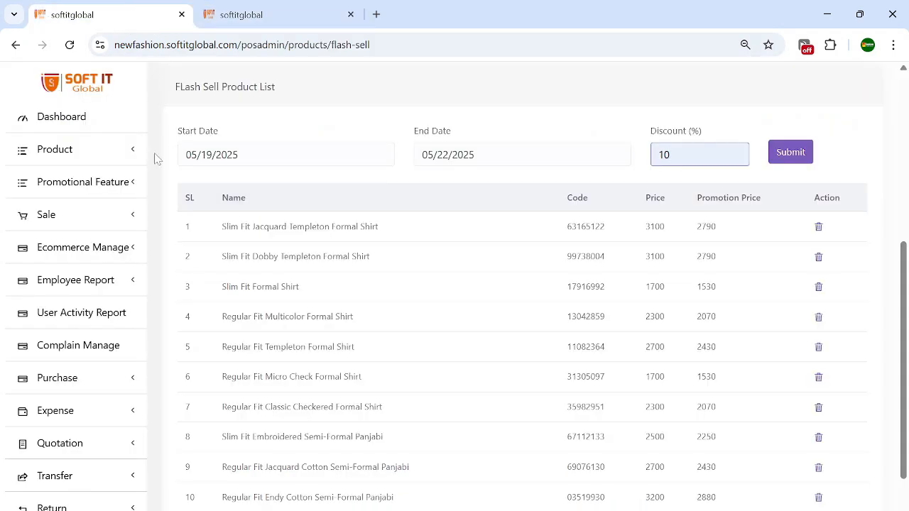
Step: Open the product category list and look through its categories and their home, menu and feature settings
left_click(97, 151)
left_click(60, 187)
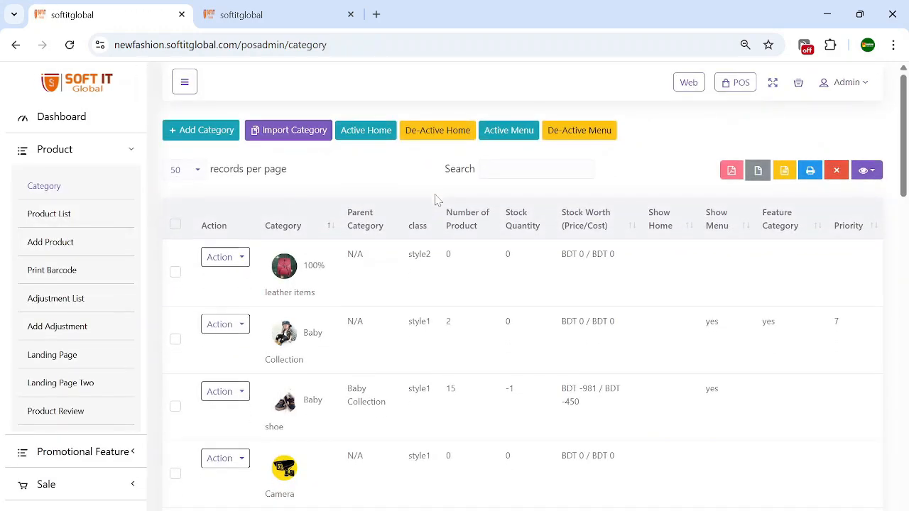
scroll(345, 314, "down", 2)
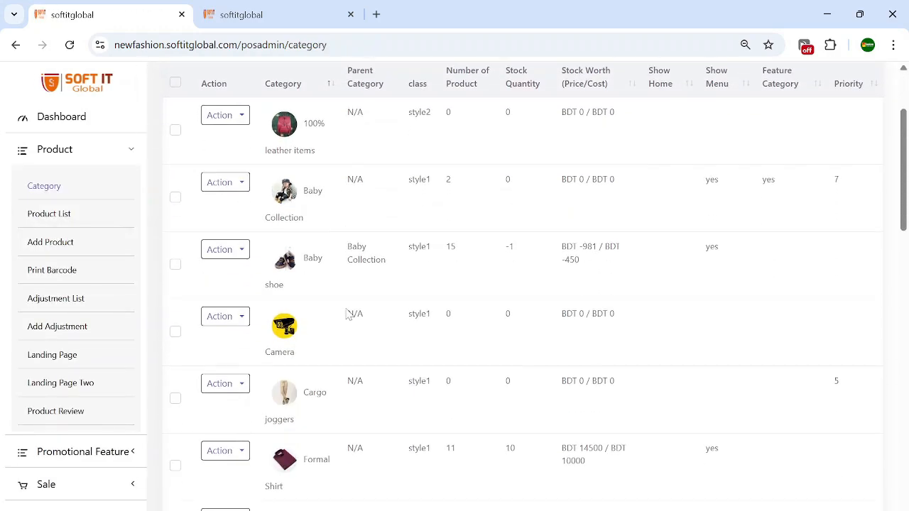
scroll(346, 315, "down", 12)
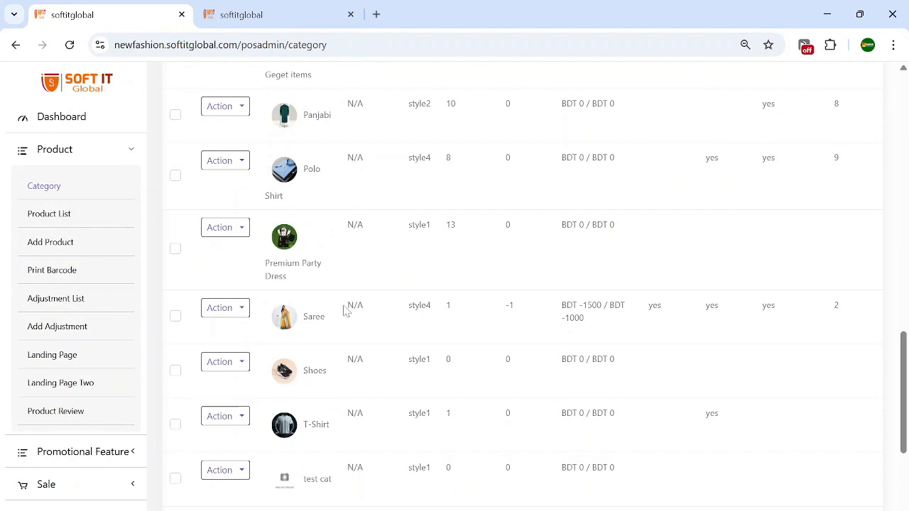
scroll(345, 311, "down", 4)
scroll(412, 273, "up", 12)
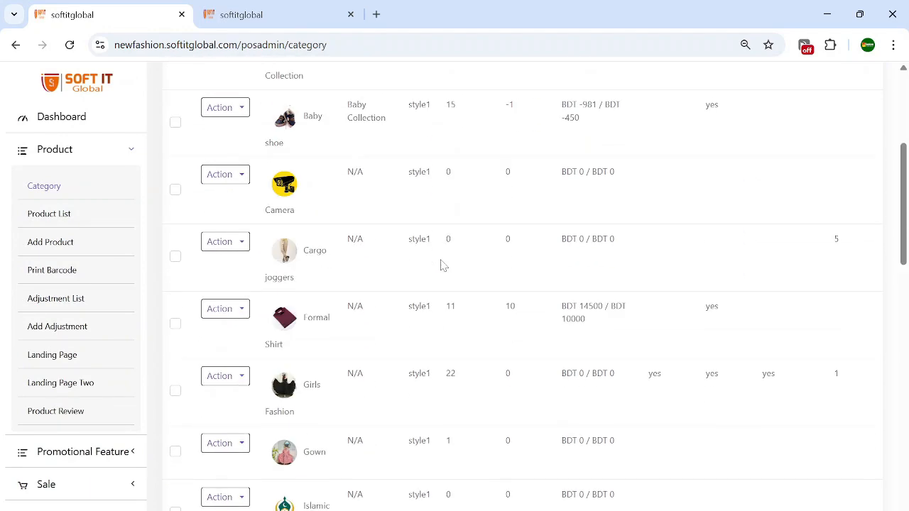
scroll(440, 265, "up", 4)
Step: Filter the category list by "gir" and check the Show Home value of the Girls Fashion category
left_click(526, 169)
type("g")
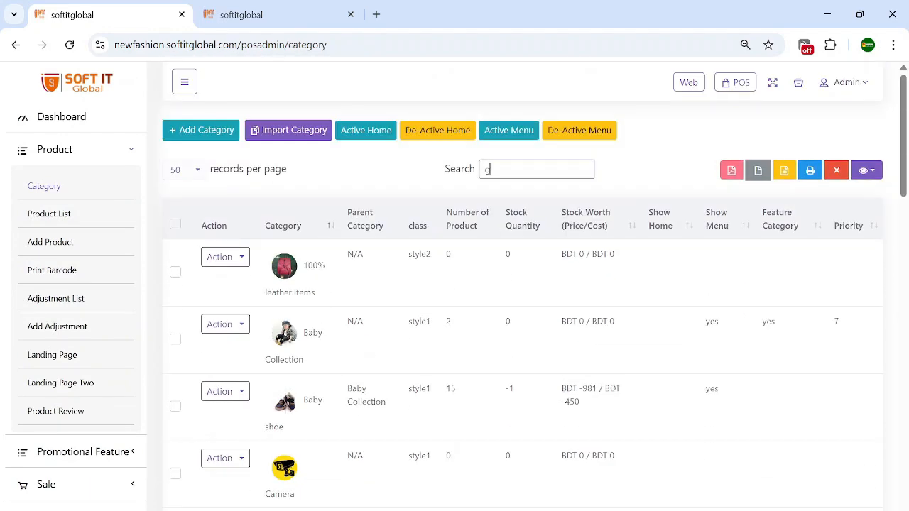
type("ir")
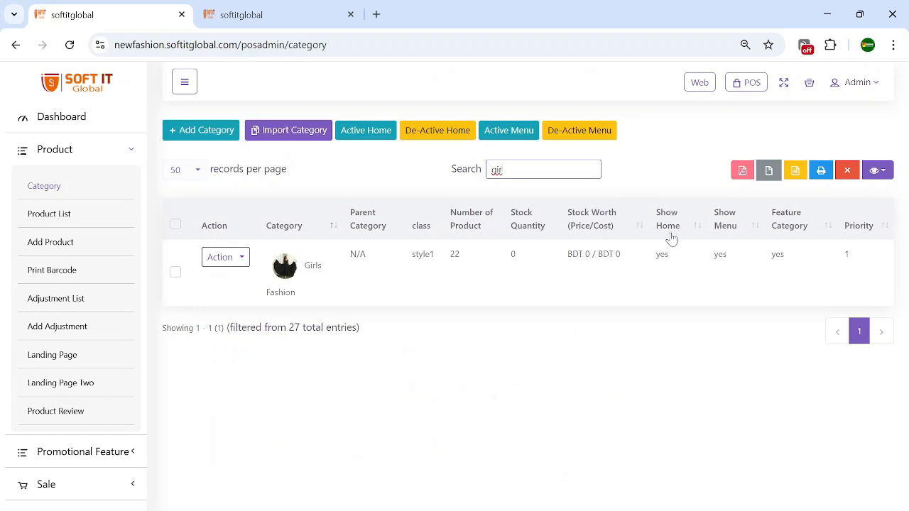
double_click(662, 254)
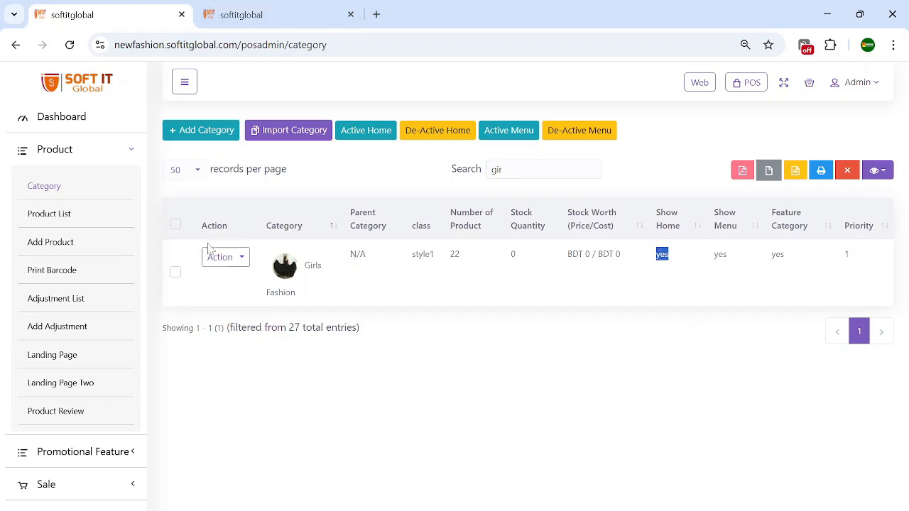
Step: Select the Girls Fashion category, compare its Show Home setting with the storefront's Girls Fashion heading, and clear the selection
left_click(177, 228)
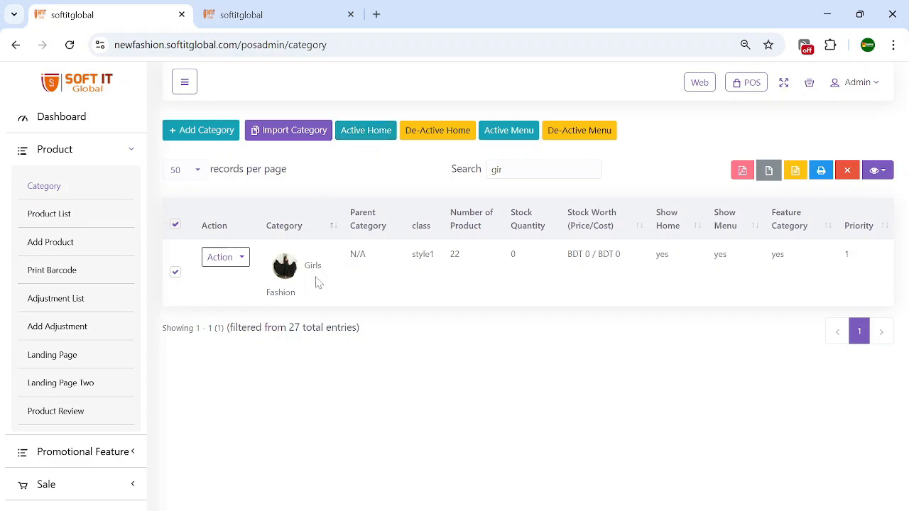
left_click(304, 6)
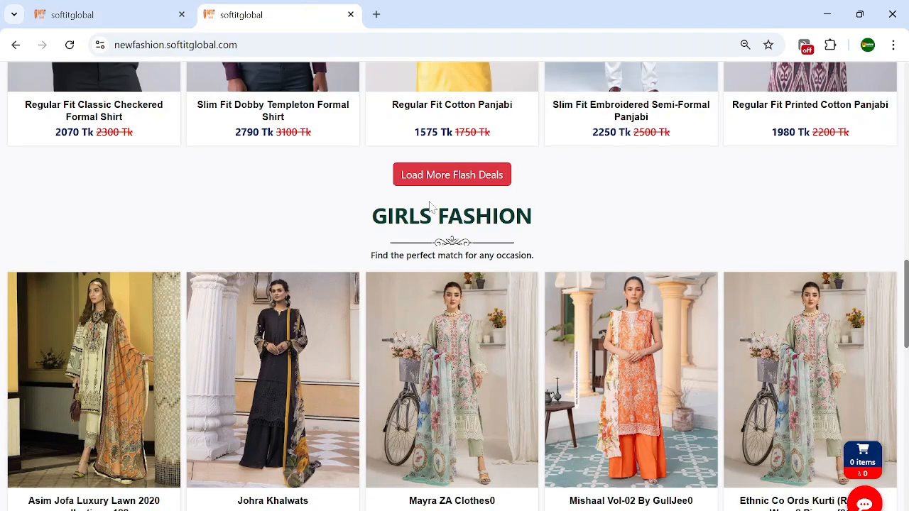
left_click_drag(366, 201, 580, 257)
left_click(550, 229)
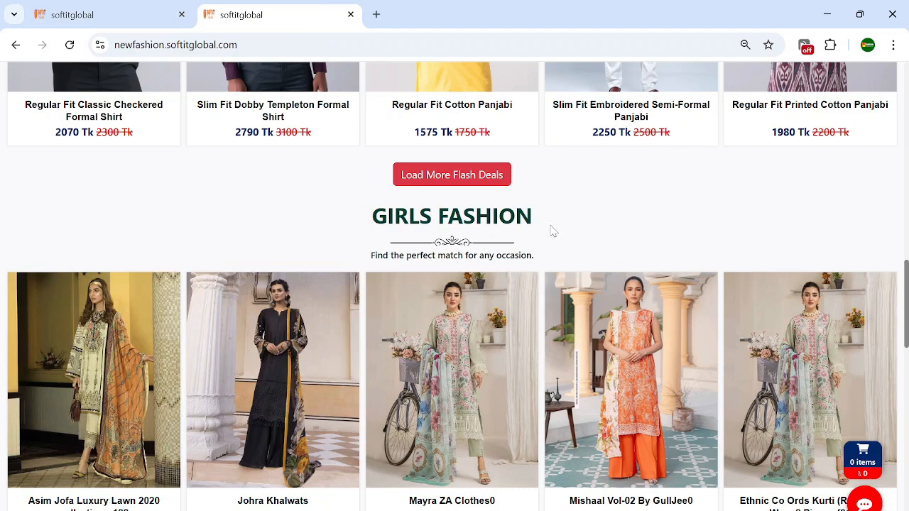
left_click(118, 13)
double_click(662, 254)
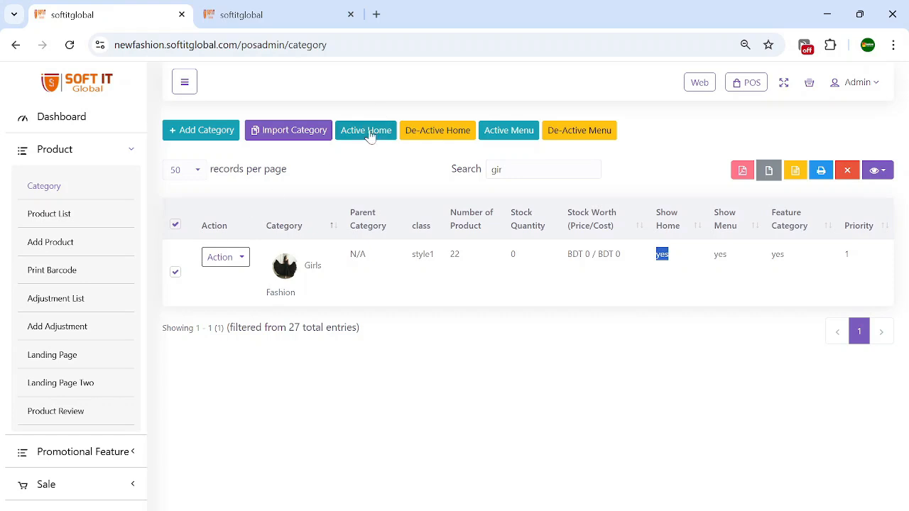
left_click(175, 226)
Step: In the product list, select Cotton Orna, the three Esme By Gulljee products and Ethnic Co Ords Kurti (Ready to Wear 2 Piece gf01)
left_click(57, 217)
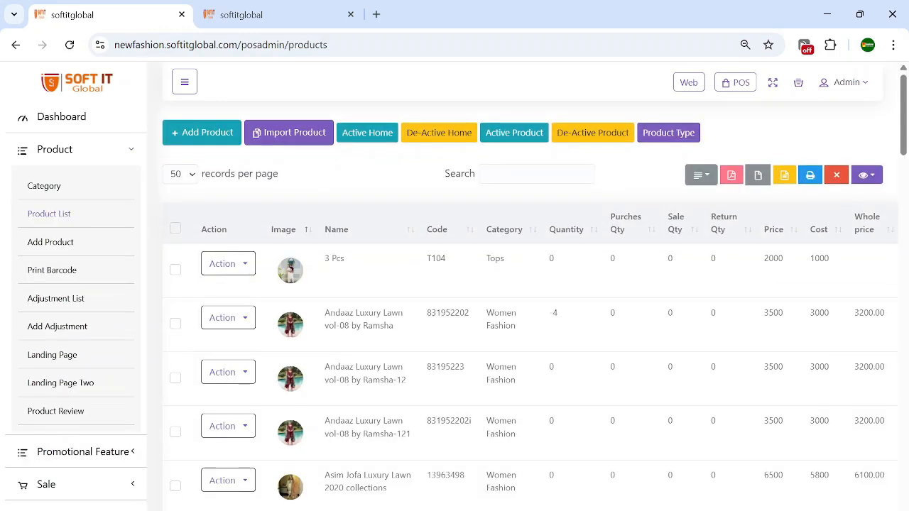
scroll(358, 341, "down", 7)
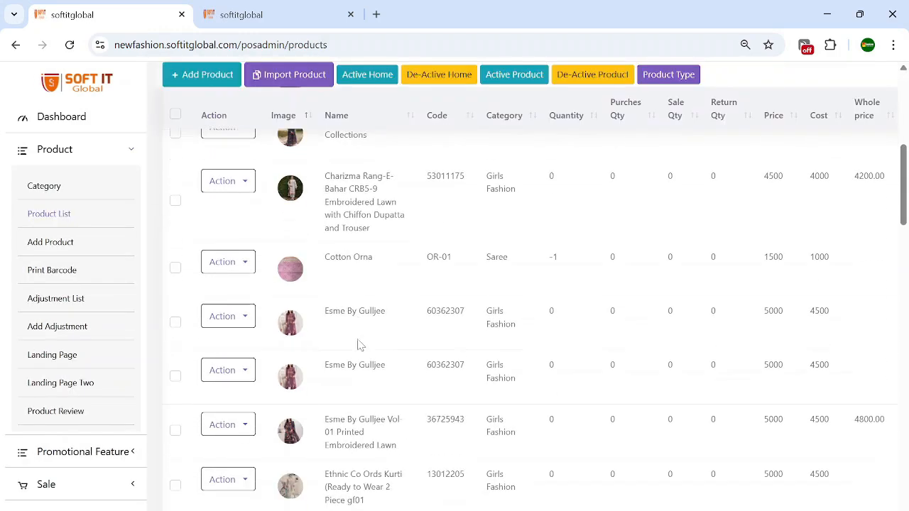
scroll(358, 344, "down", 1)
left_click(177, 262)
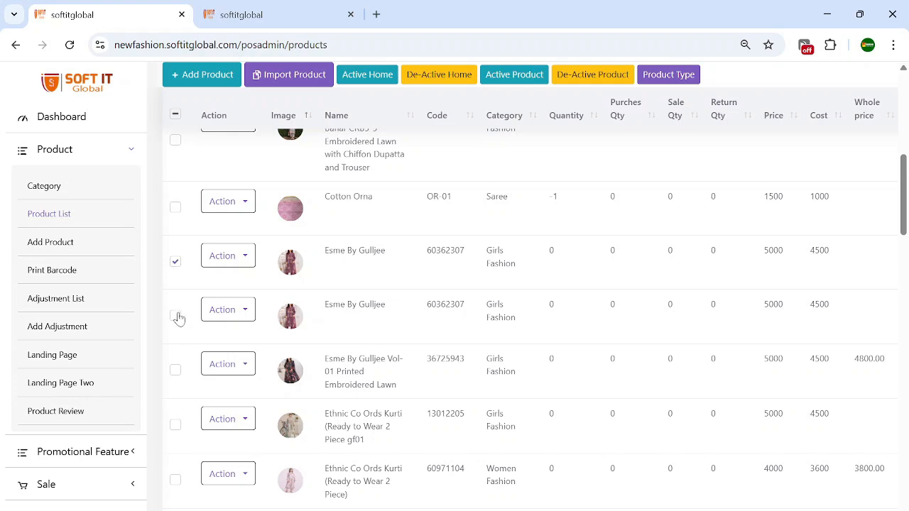
left_click(176, 315)
left_click(175, 371)
left_click(176, 426)
key("ctrl+minus")
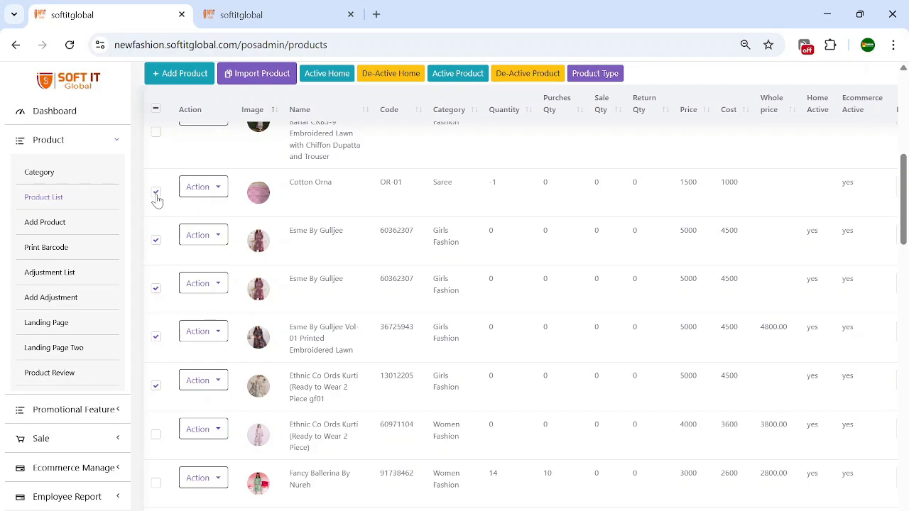
Step: Compare the product list's Home Active settings with the Girls Fashion products on the storefront, and return to the admin panel
left_click(277, 14)
scroll(441, 343, "down", 3)
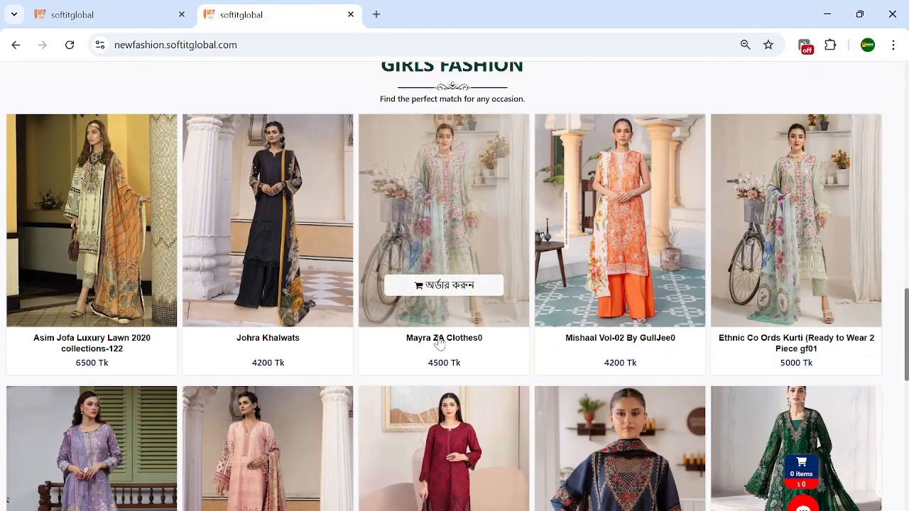
scroll(439, 343, "down", 6)
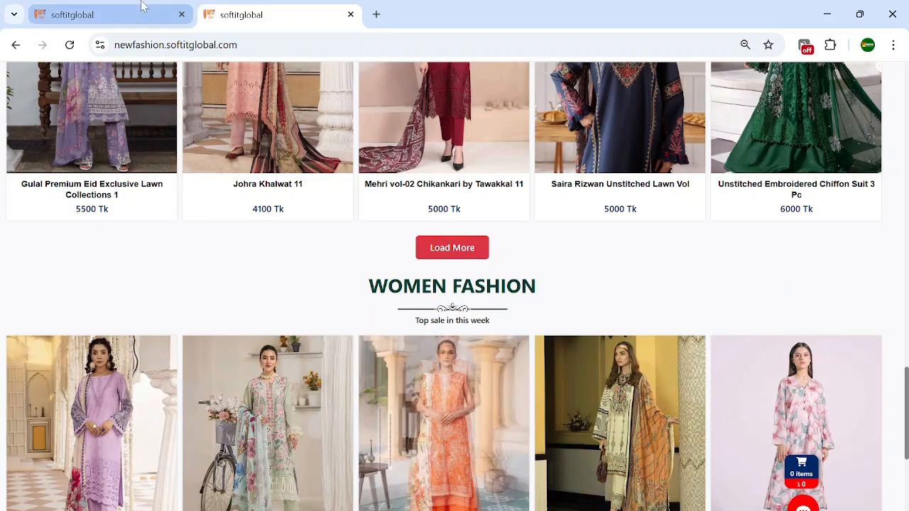
left_click(142, 7)
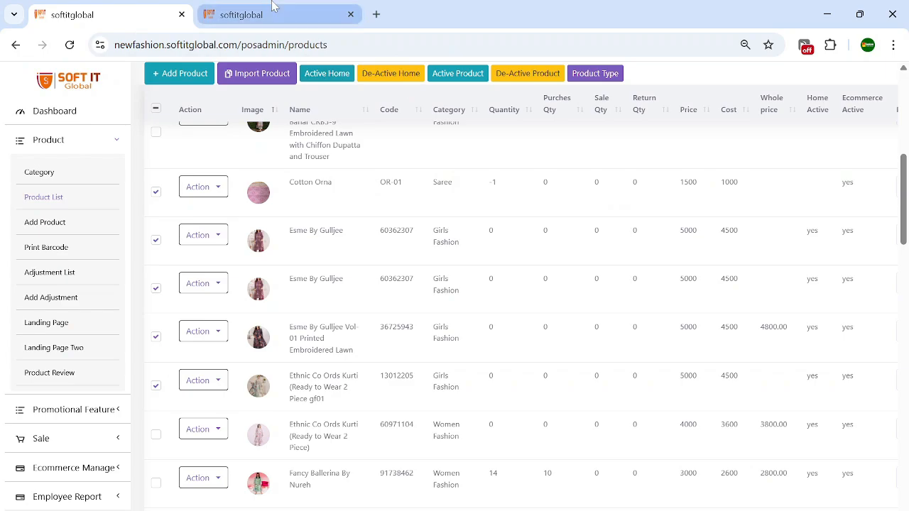
Step: Load more products in the storefront's Girls Fashion section and examine them together with the section heading and tagline
left_click(244, 16)
scroll(594, 284, "up", 3)
scroll(595, 284, "up", 3)
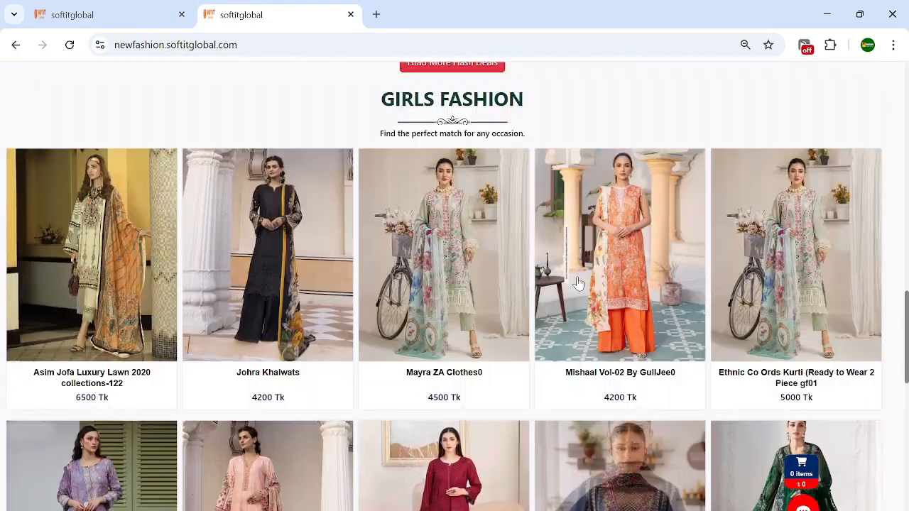
scroll(518, 305, "down", 3)
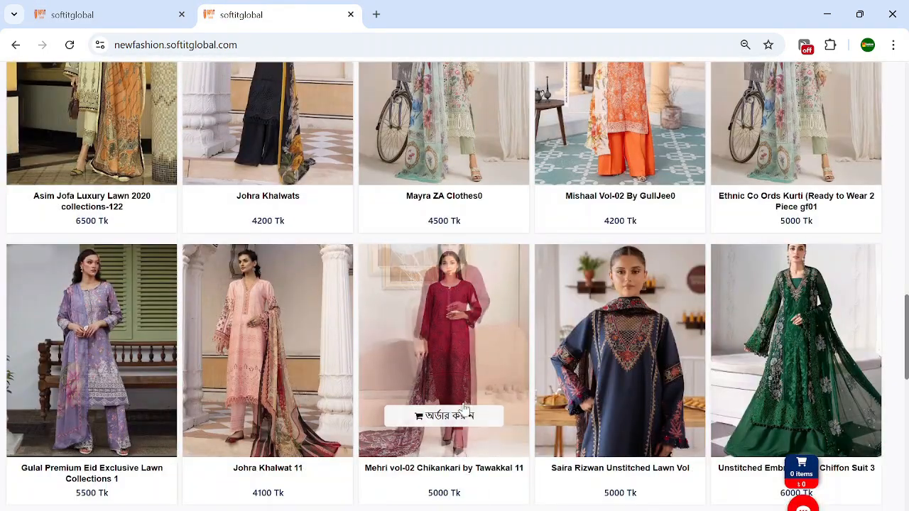
scroll(462, 380, "down", 5)
scroll(462, 382, "up", 2)
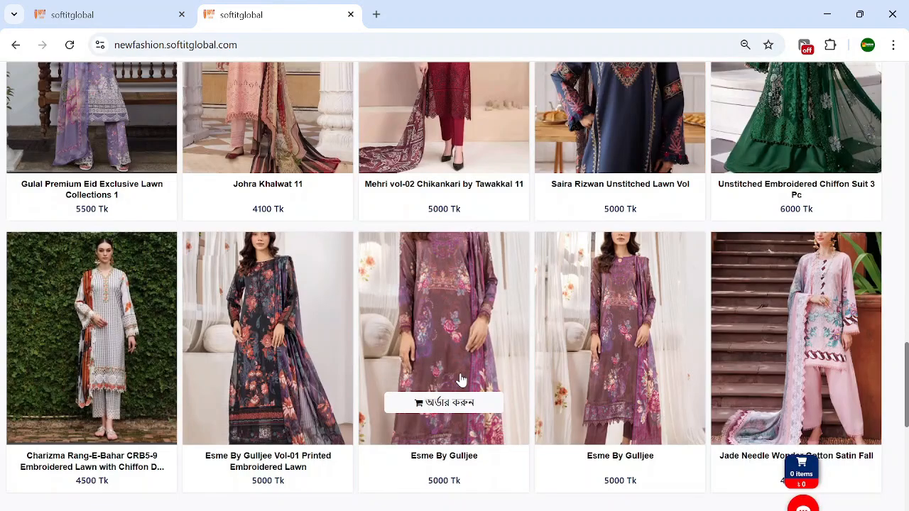
scroll(462, 380, "up", 7)
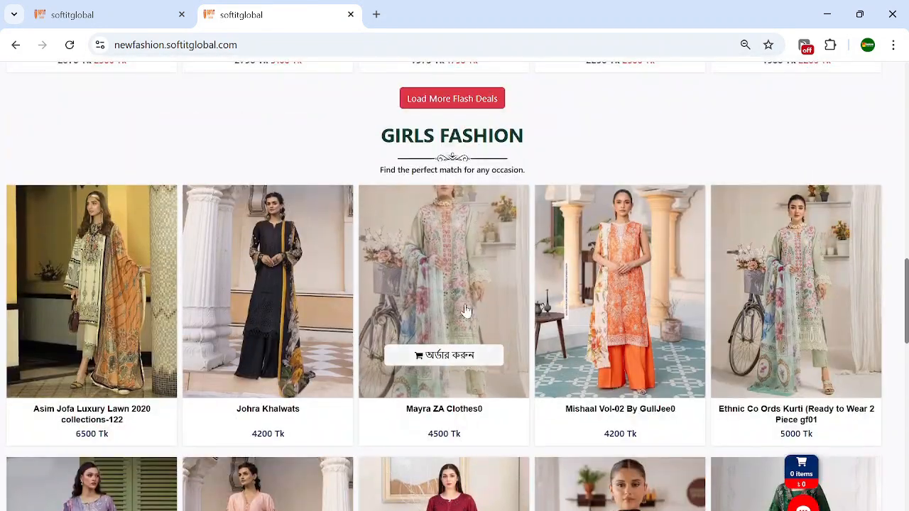
left_click_drag(379, 134, 548, 174)
left_click(550, 174)
Step: Examine the storefront's Women Fashion heading, tagline and products down to the page footer
scroll(478, 276, "down", 10)
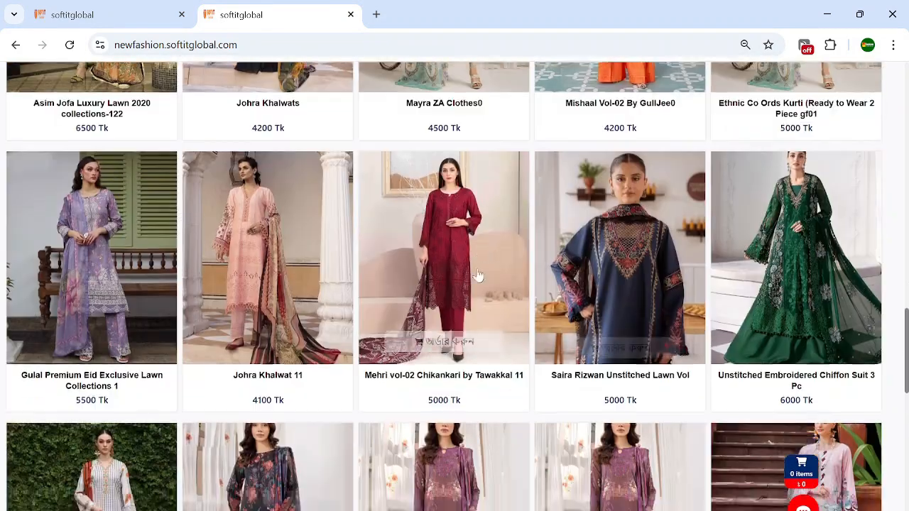
left_click_drag(366, 301, 546, 349)
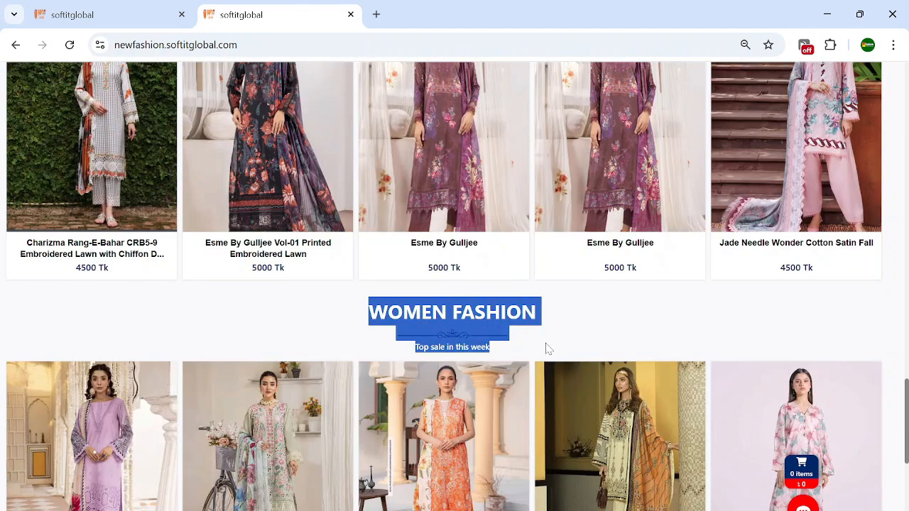
left_click(546, 349)
scroll(545, 350, "down", 5)
scroll(544, 352, "down", 4)
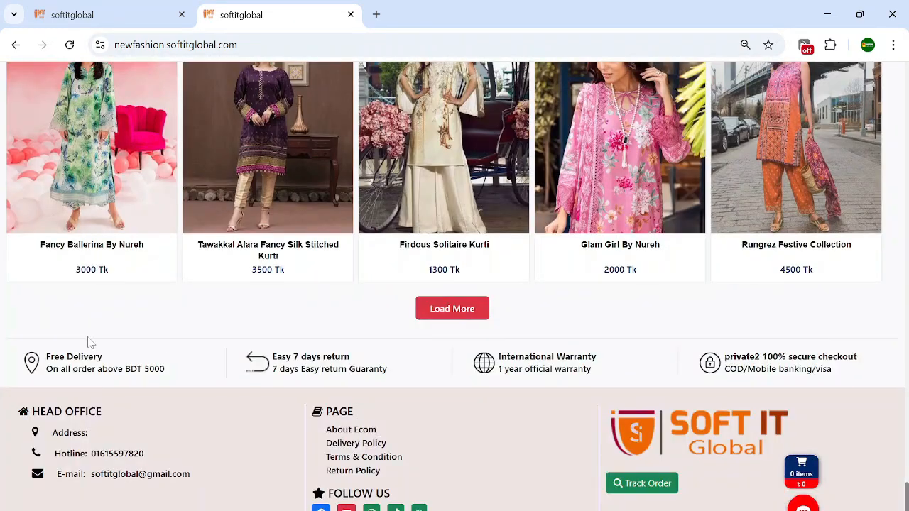
Step: Examine the footer's four service texts and the head office's hotline and e-mail
left_click_drag(43, 364, 851, 373)
left_click(835, 374)
double_click(117, 454)
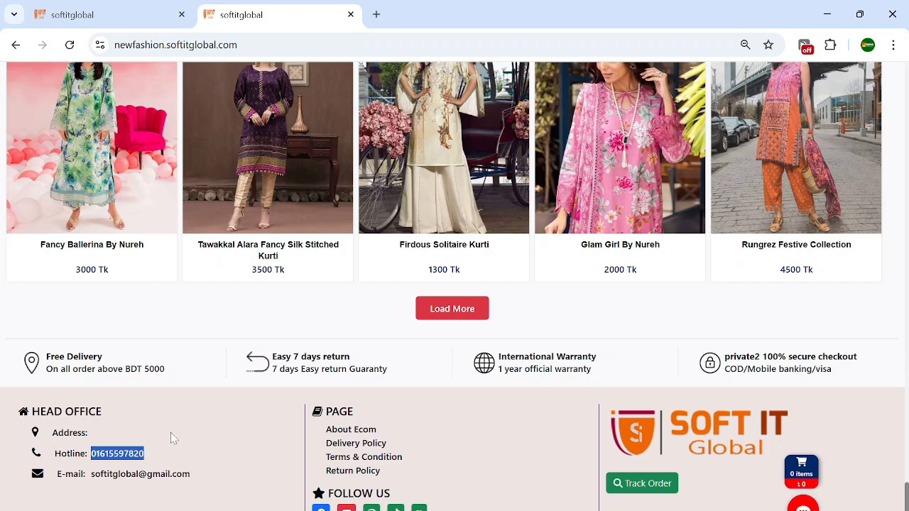
left_click_drag(216, 481, 107, 481)
left_click(215, 485)
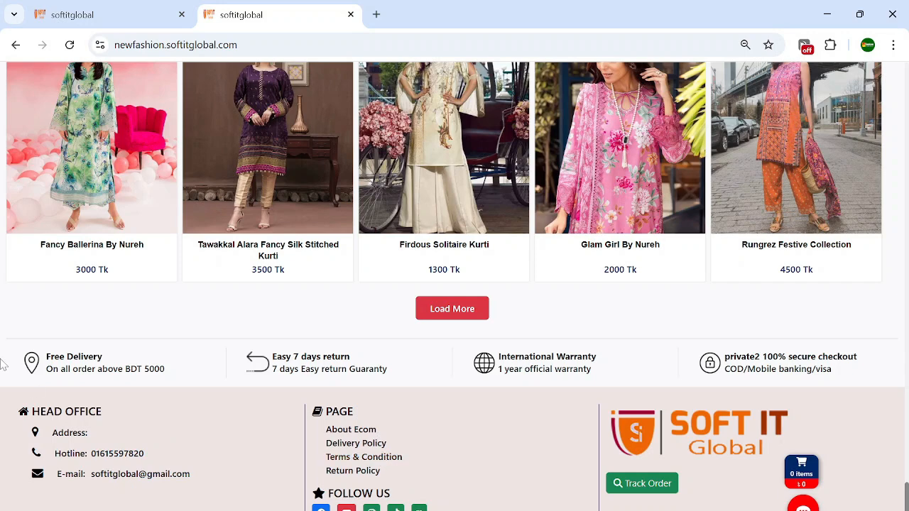
left_click_drag(34, 354, 632, 368)
Step: Open the admin panel's Home Footer Setting page and check the Service One and Service Two headers
left_click(65, 15)
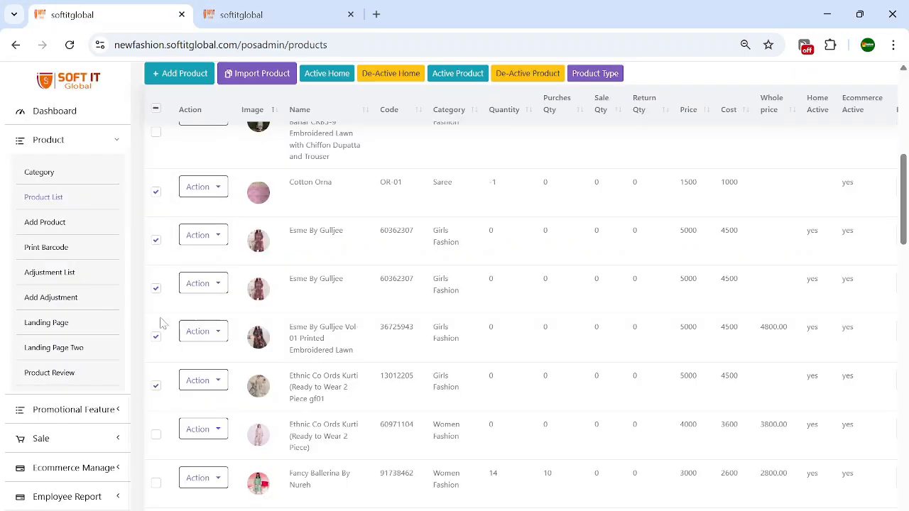
left_click(120, 142)
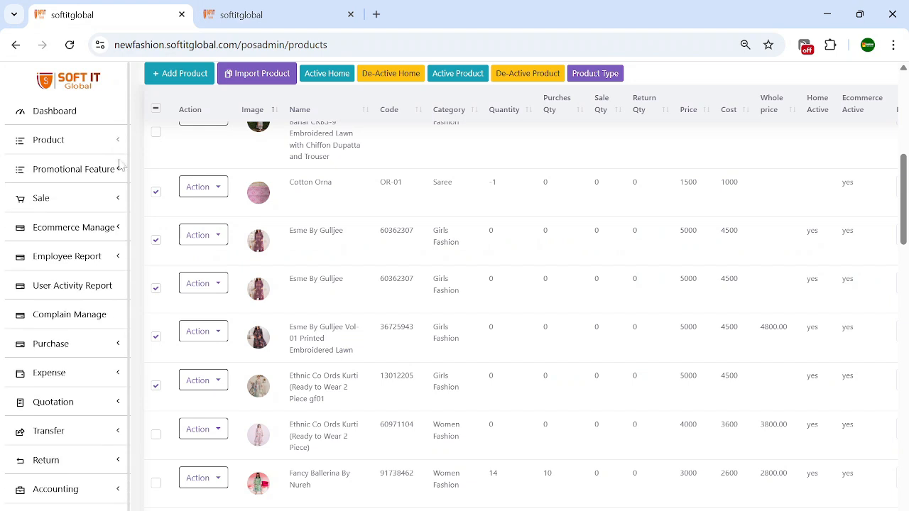
left_click(107, 231)
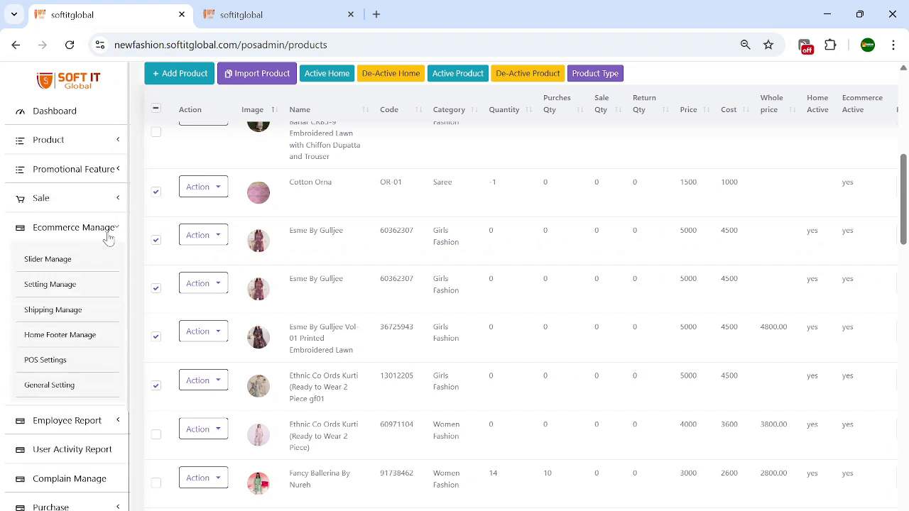
left_click(74, 337)
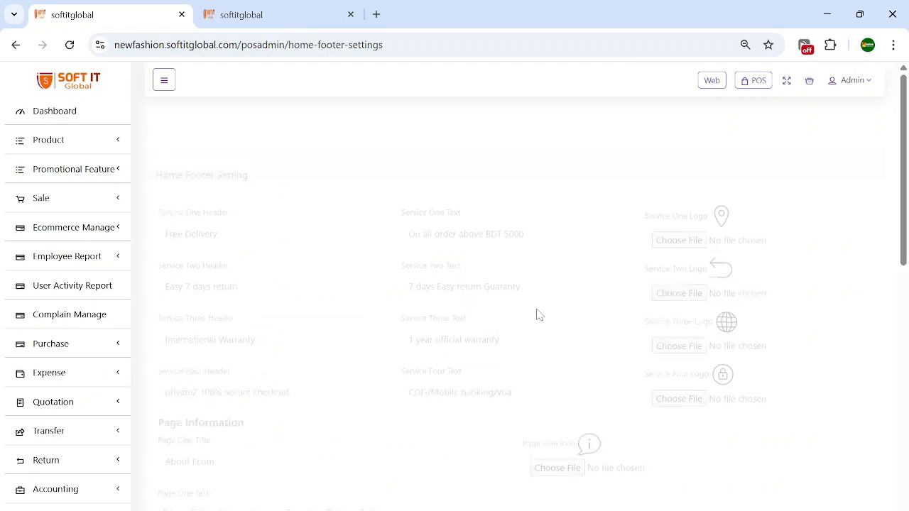
key("Tab")
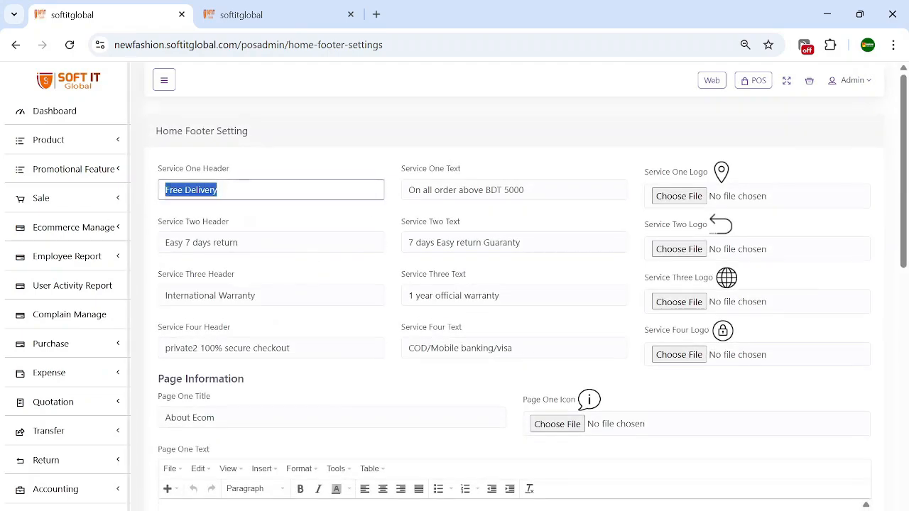
key("Tab")
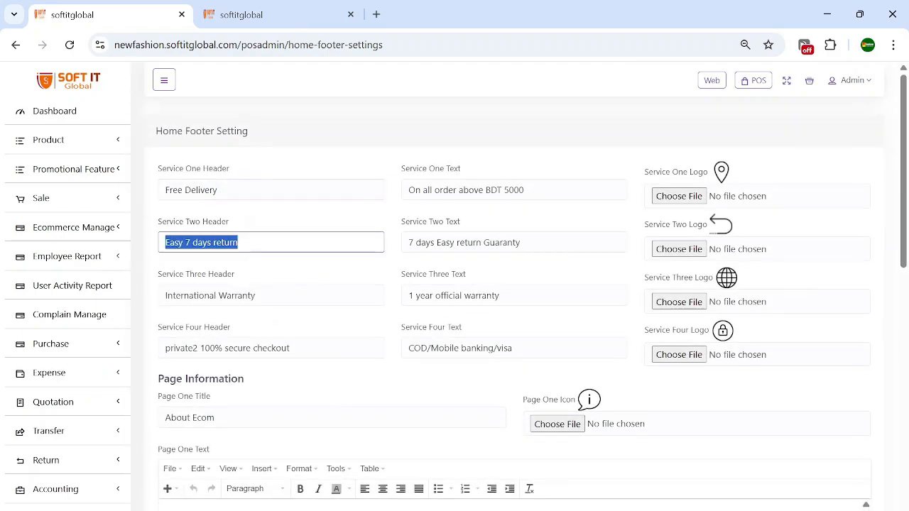
Step: Change the Service Four Header to "private 100% secure checkout"
left_click(277, 343)
key("BackSpace")
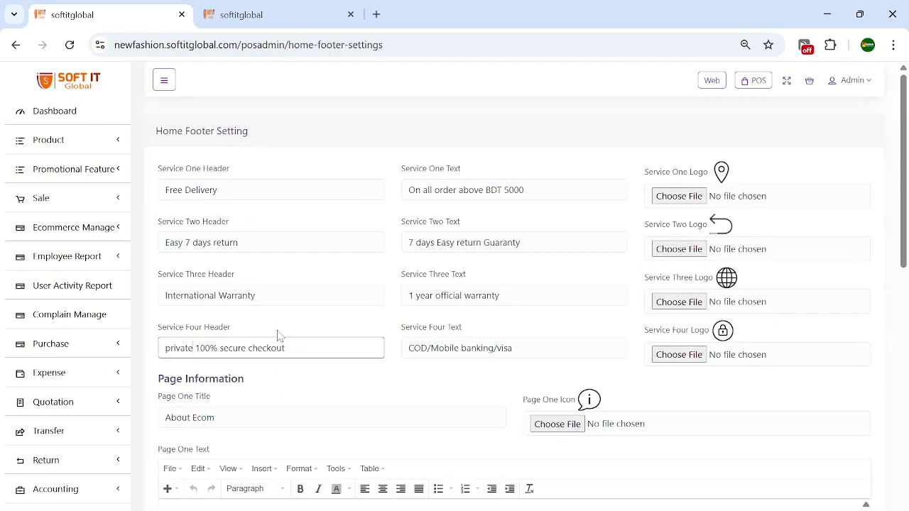
left_click(348, 385)
scroll(349, 385, "down", 4)
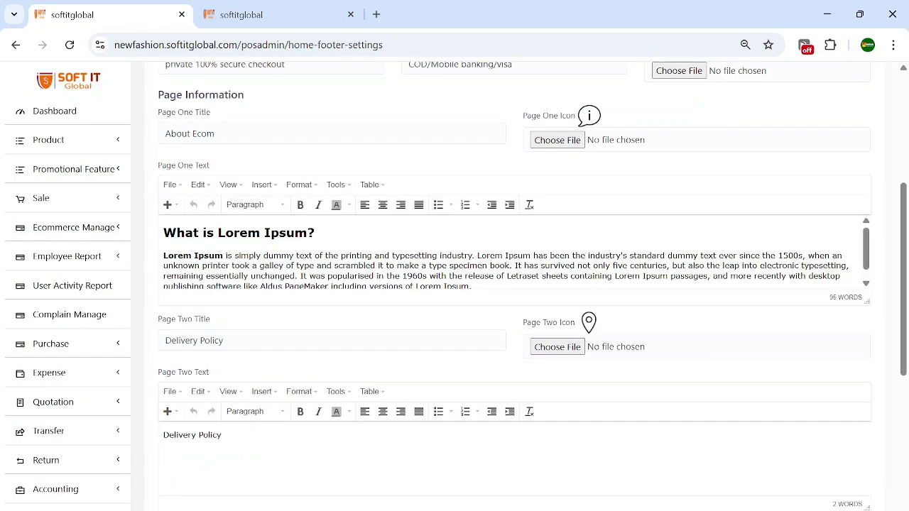
Step: Compare the Home Footer Setting's page titles with the storefront footer's page links, and save the footer settings
scroll(326, 332, "down", 3)
scroll(325, 331, "up", 2)
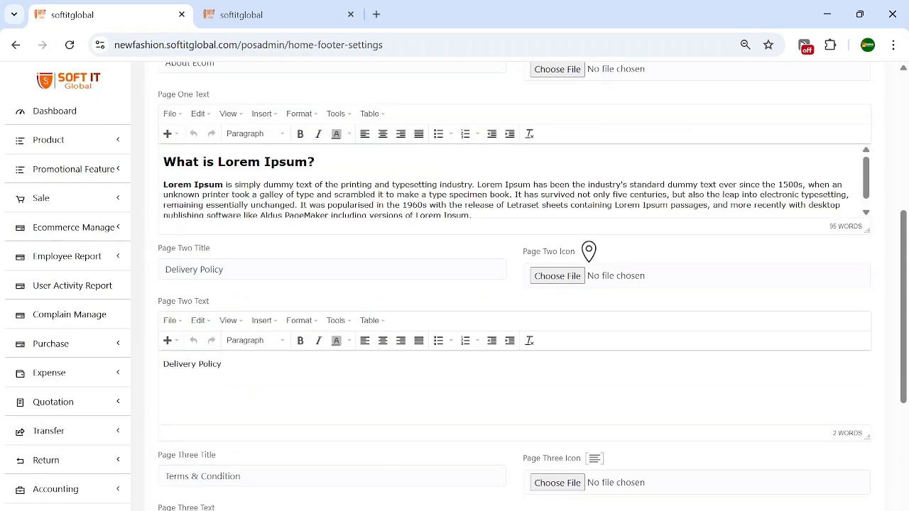
left_click(269, 7)
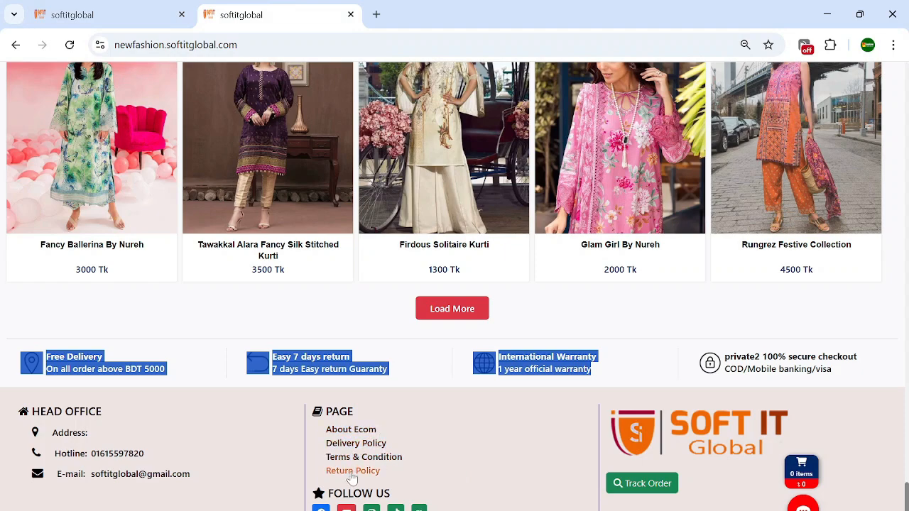
left_click(146, 8)
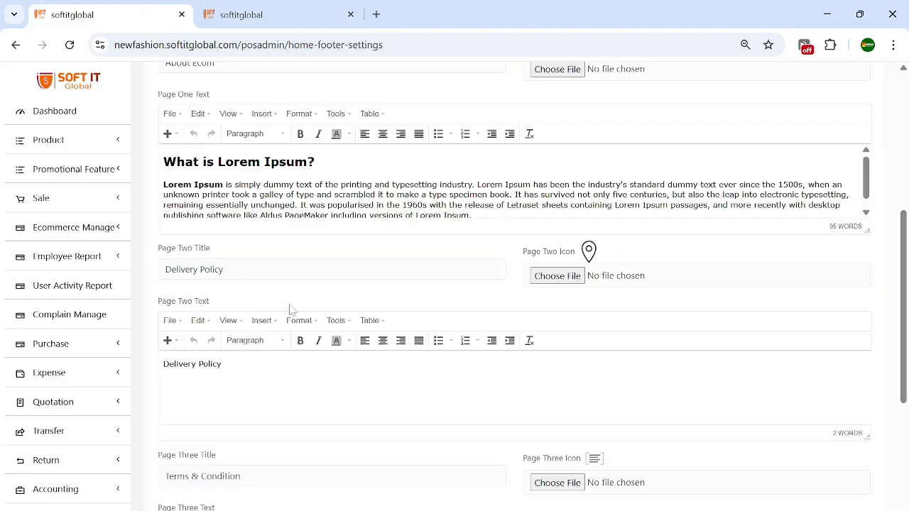
scroll(278, 407, "down", 5)
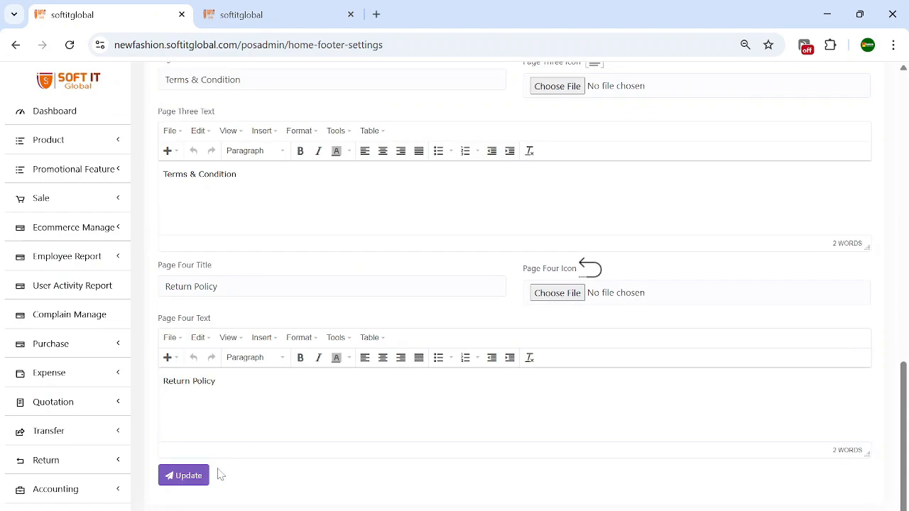
left_click(191, 483)
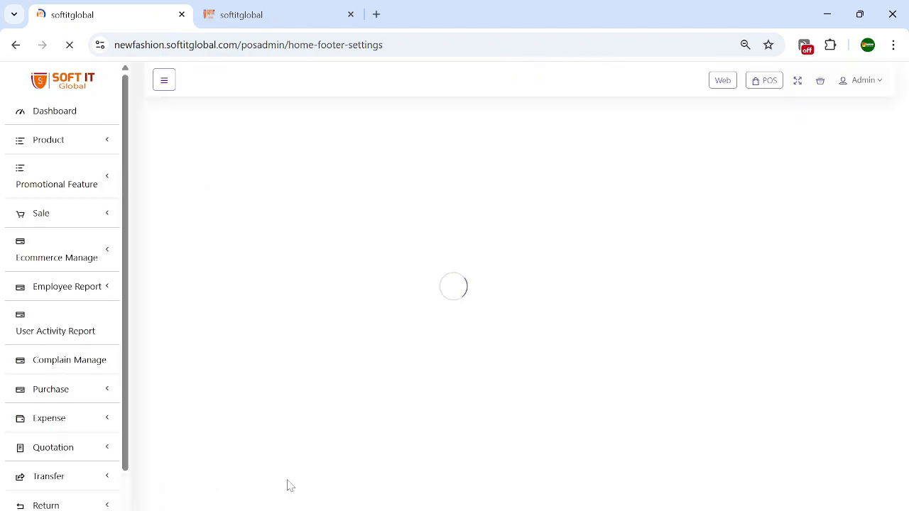
Step: Examine the storefront from the footer up through the Flash Sell products to the Popular Categories and top banner
key("ctrl+Tab")
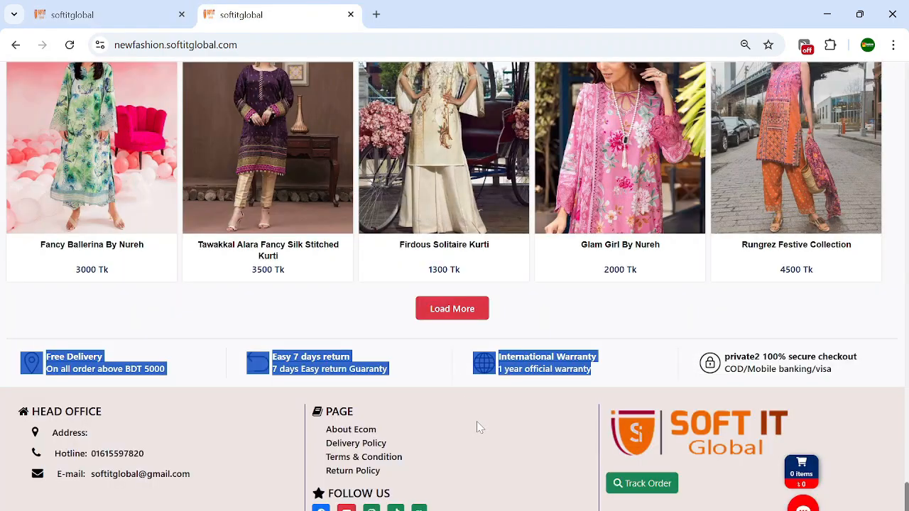
scroll(477, 421, "up", 15)
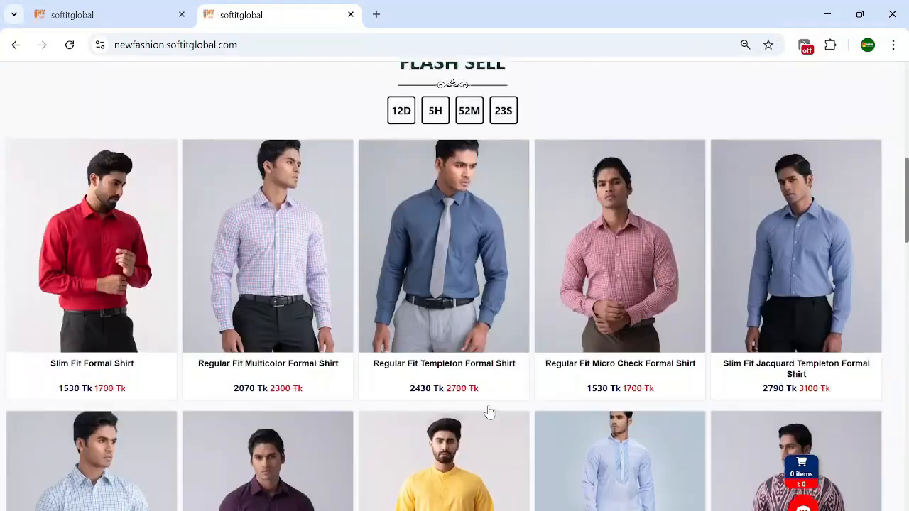
scroll(489, 412, "up", 10)
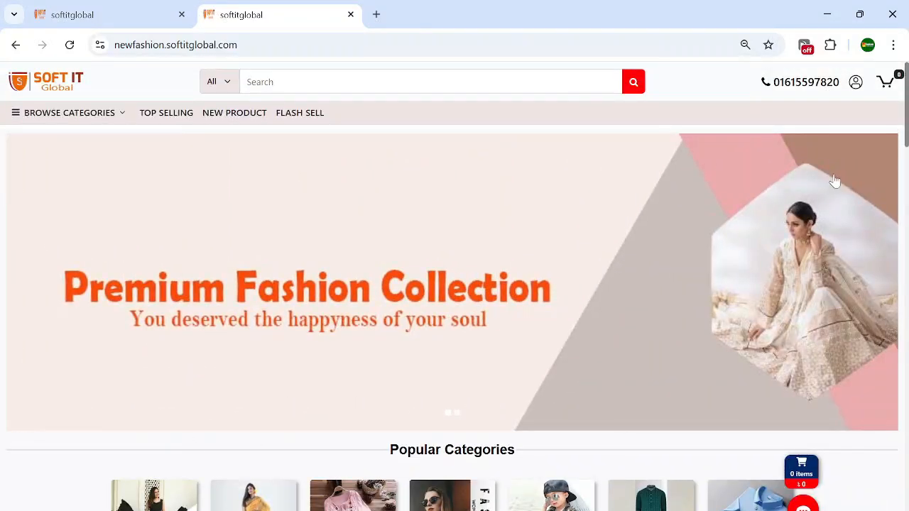
scroll(537, 251, "down", 3)
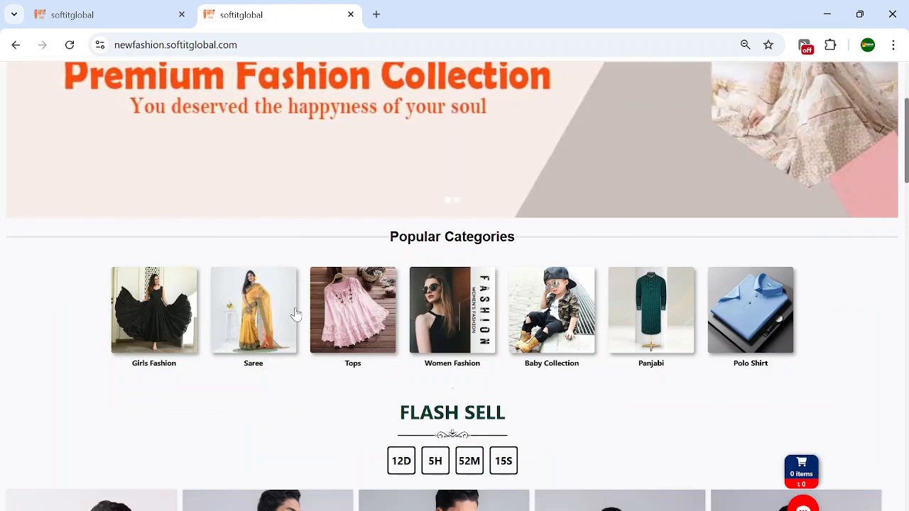
scroll(297, 314, "up", 3)
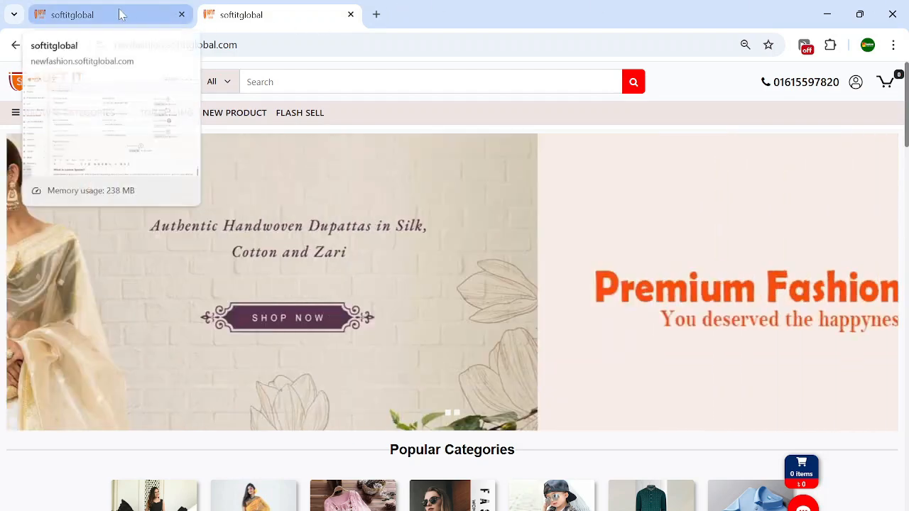
Step: Open the product category list in the admin panel and check the actions available for the 100% leather items category
left_click(122, 14)
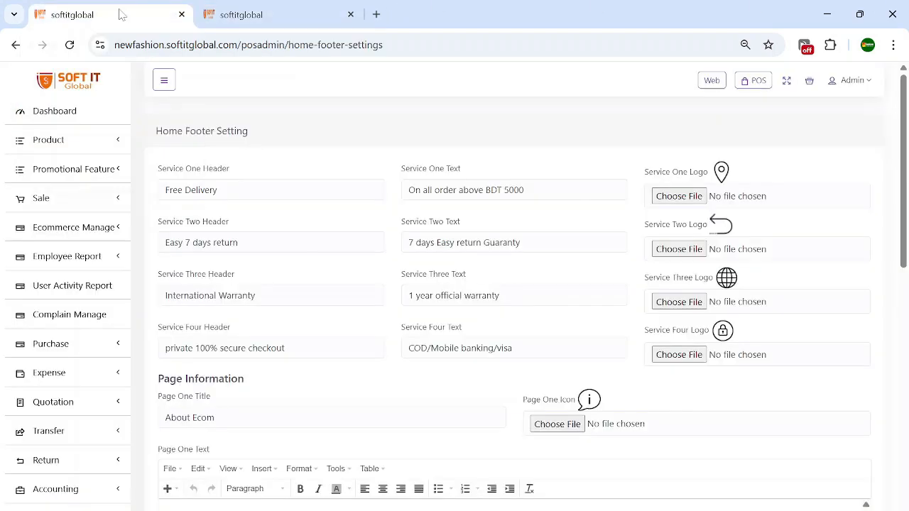
left_click(114, 140)
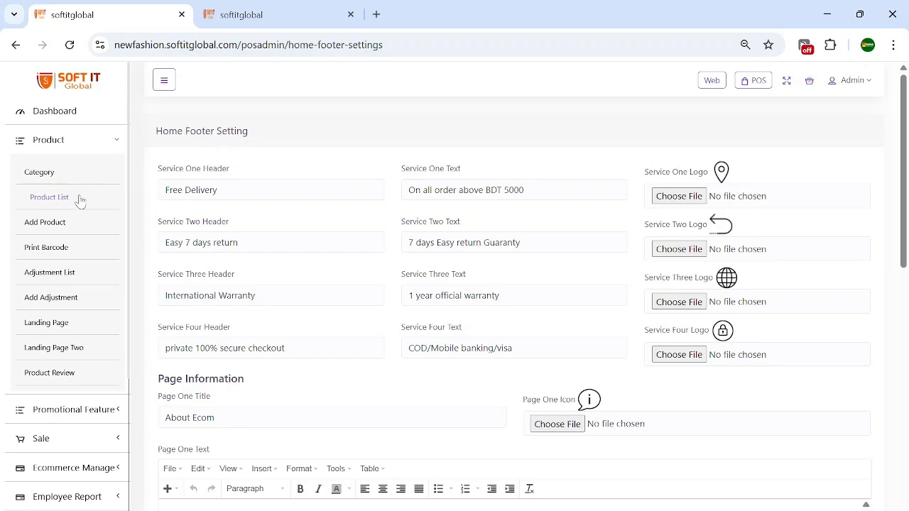
left_click(47, 176)
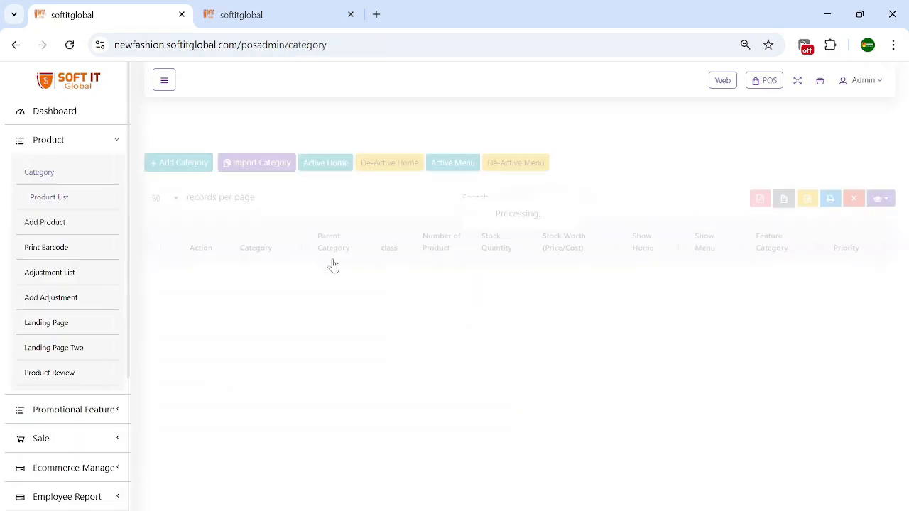
scroll(331, 286, "down", 5)
scroll(329, 330, "up", 5)
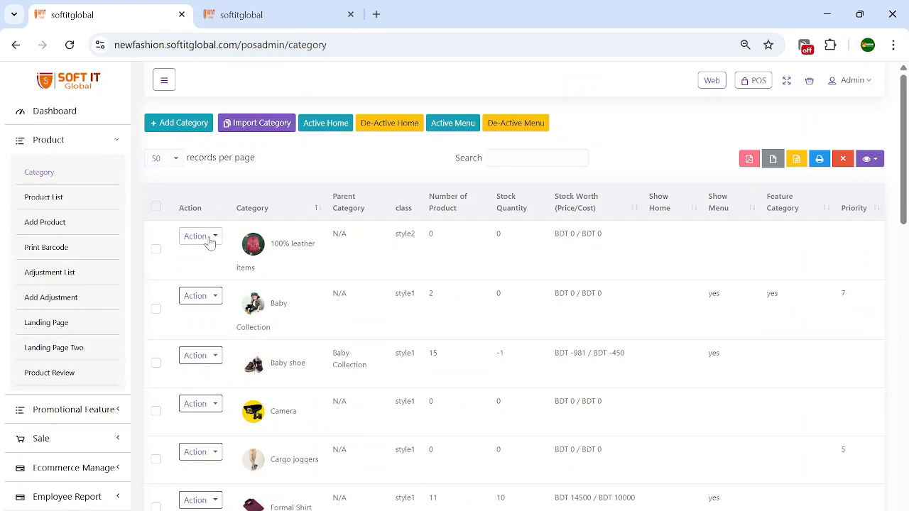
left_click(210, 240)
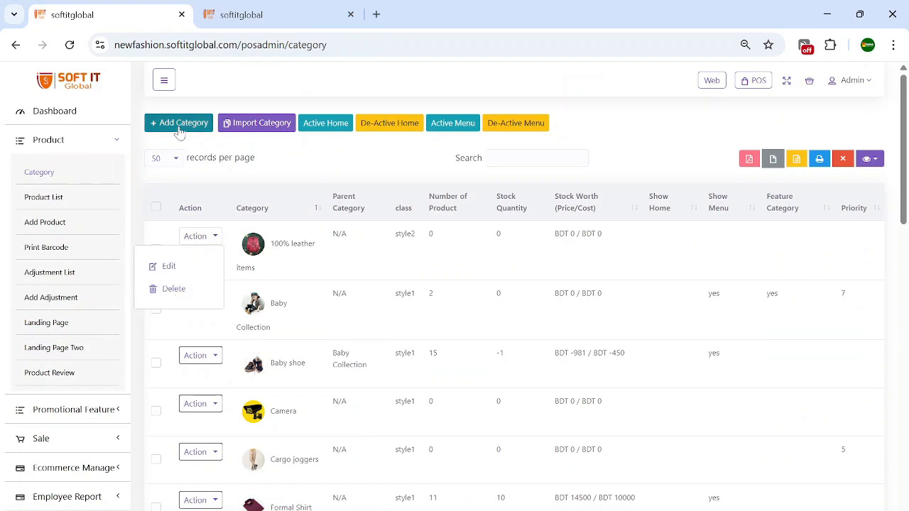
left_click(620, 131)
Step: Start a new category named "test new cat1" with priority 2
left_click(183, 123)
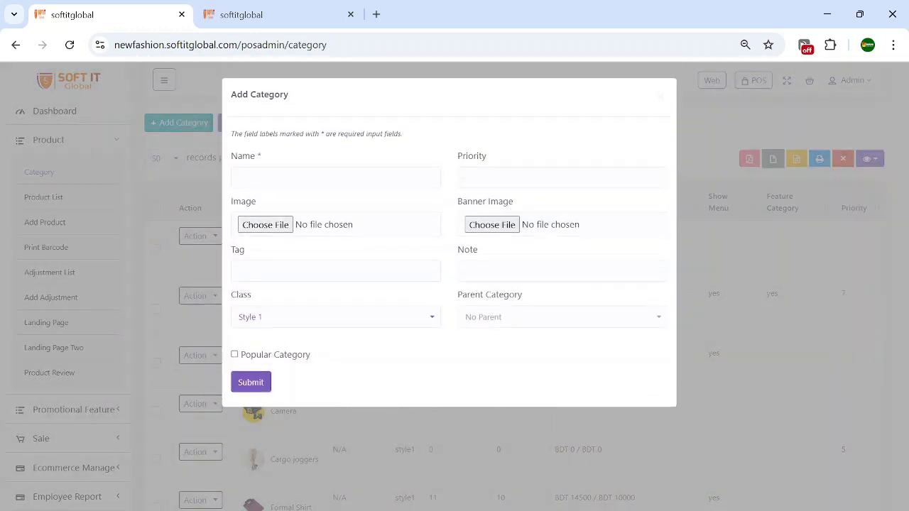
left_click(335, 178)
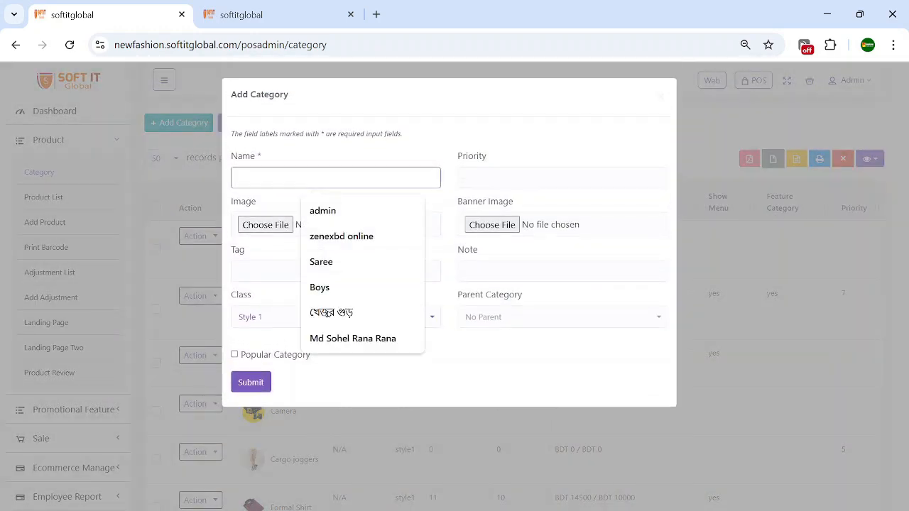
type("test new cat1")
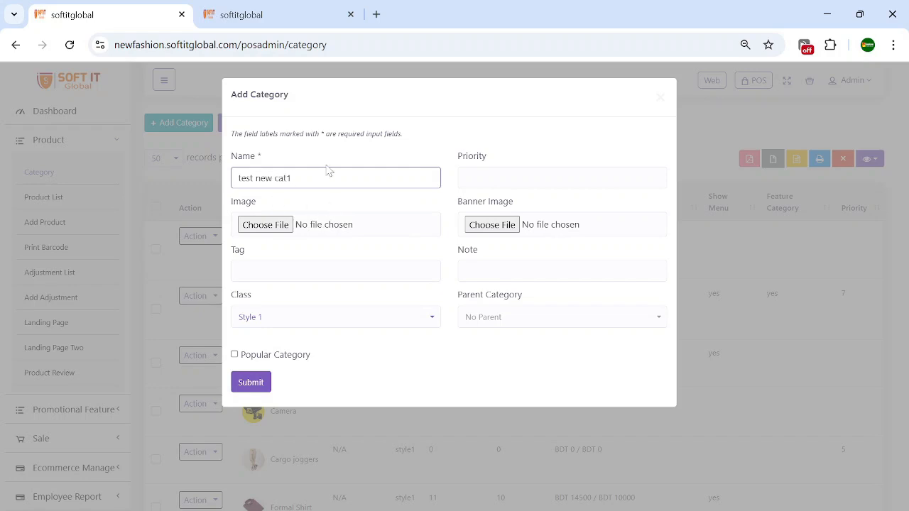
left_click(539, 178)
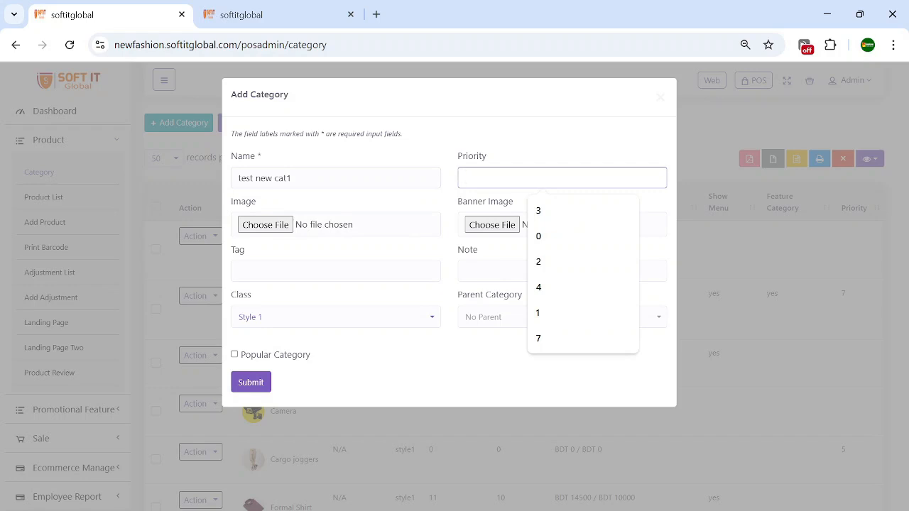
type("2")
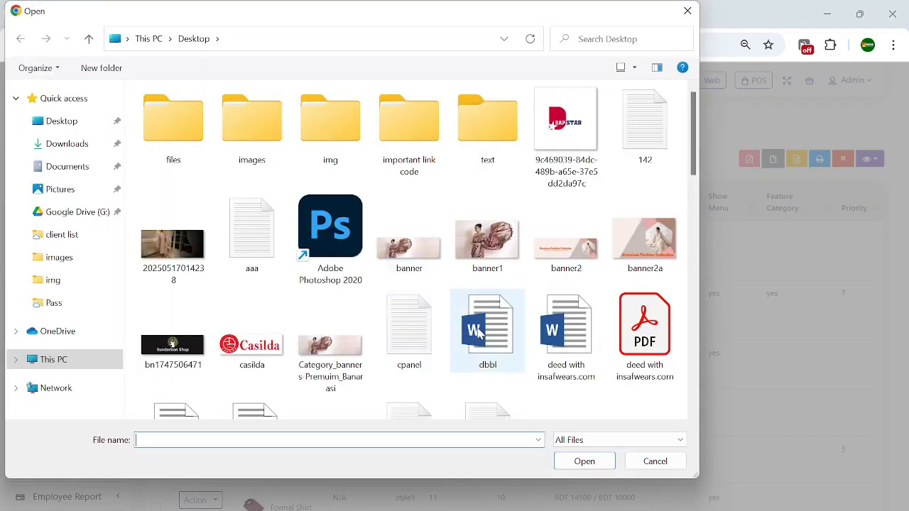
Step: Choose B-523b.jpeg from the Desktop's img folder as the new category's image
scroll(478, 333, "down", 3)
scroll(480, 334, "up", 3)
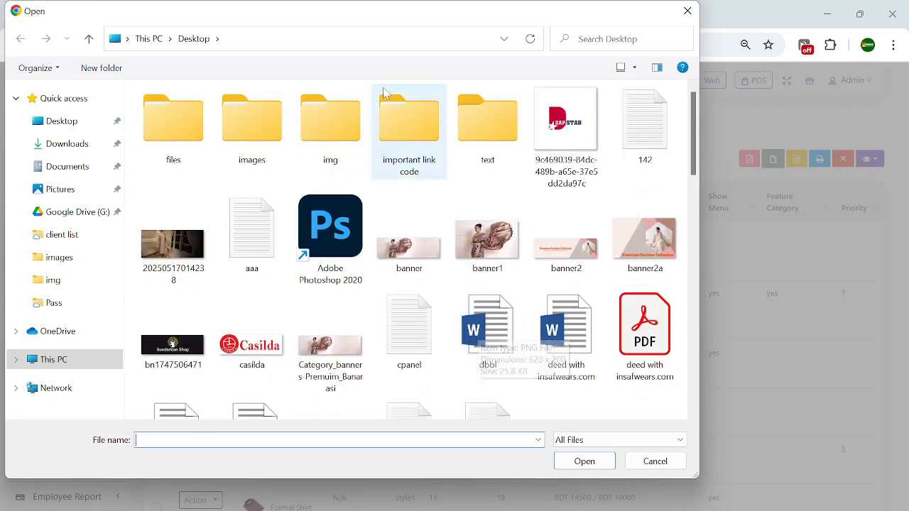
double_click(335, 112)
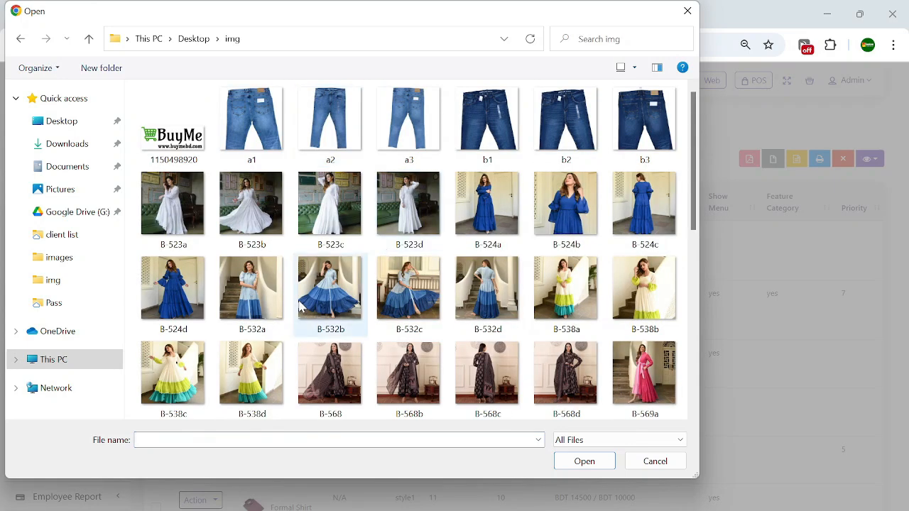
double_click(255, 225)
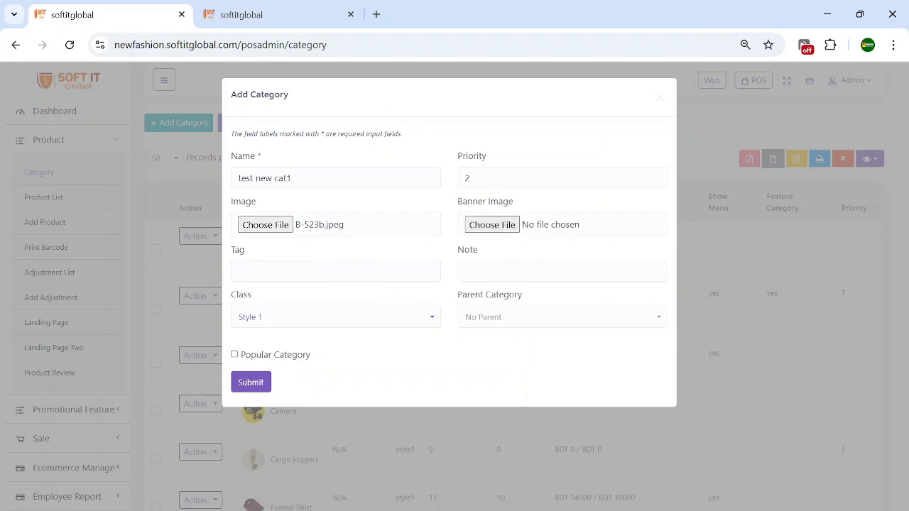
Step: Relate the category form's Tag field to the tagline under the storefront's Girls Fashion heading
left_click(327, 271)
left_click(242, 14)
scroll(325, 387, "down", 9)
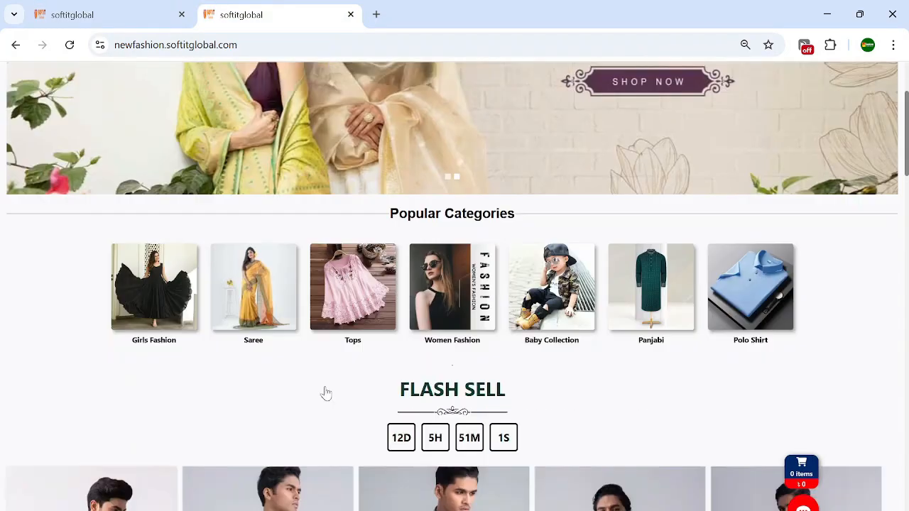
scroll(411, 258, "up", 3)
scroll(412, 258, "down", 10)
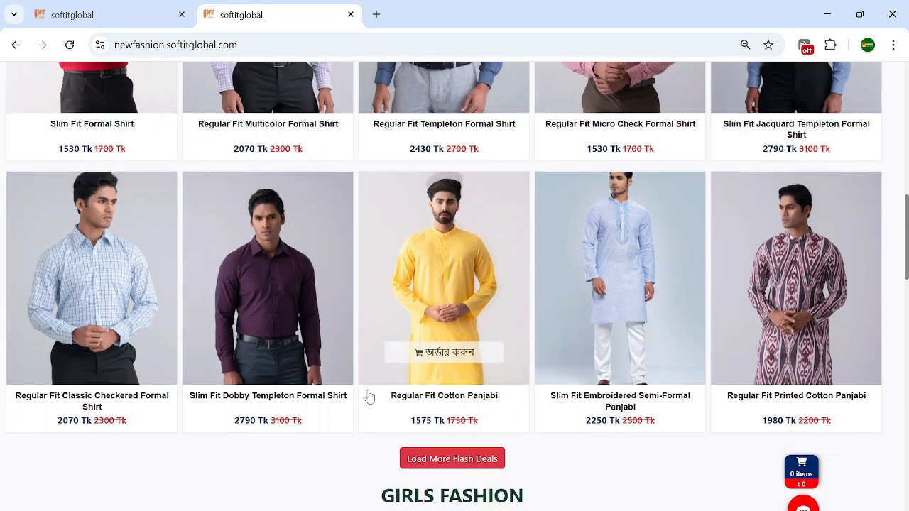
left_click_drag(378, 198, 353, 203)
left_click(544, 203)
left_click(387, 196)
left_click(574, 199)
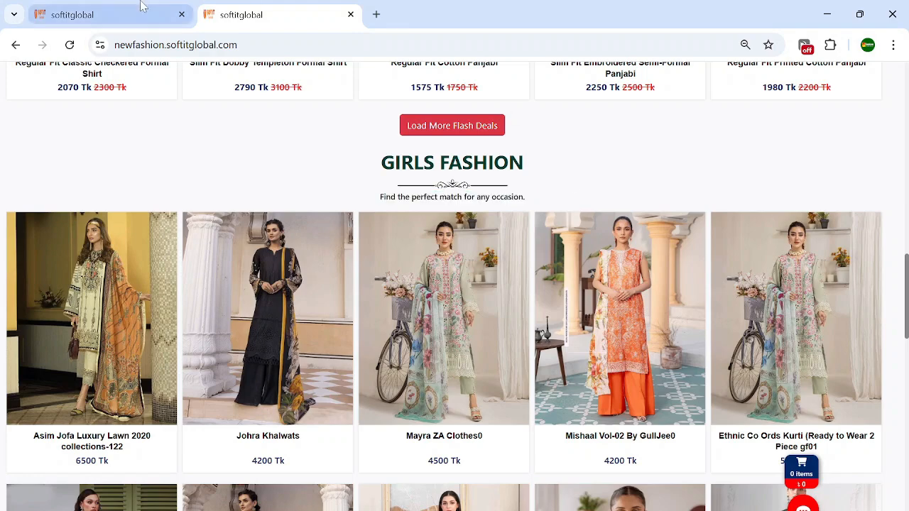
Step: Relate the category form's Popular Category option to the storefront's Popular Categories section
left_click(100, 14)
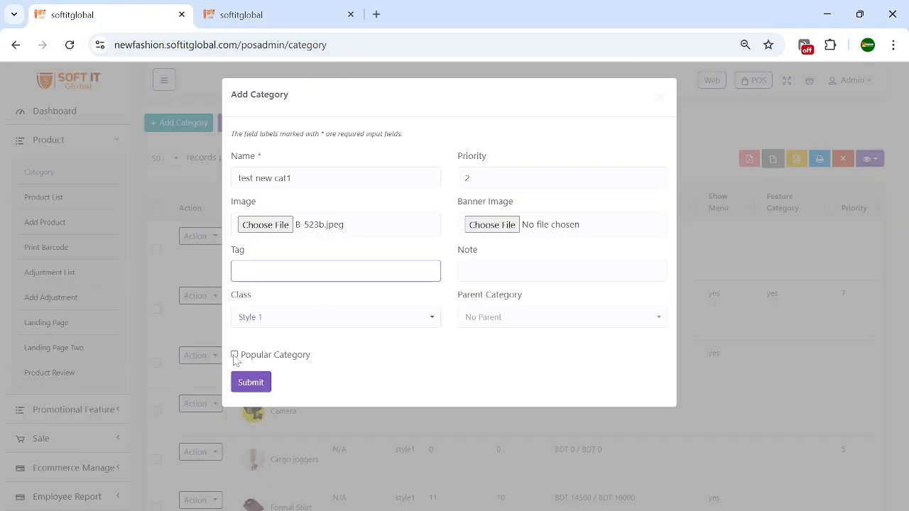
left_click(245, 14)
scroll(310, 280, "up", 10)
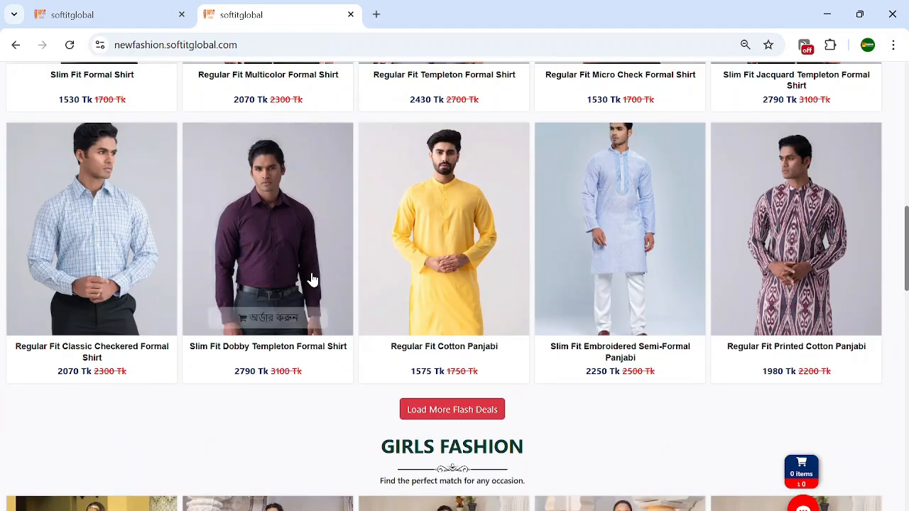
scroll(312, 279, "up", 4)
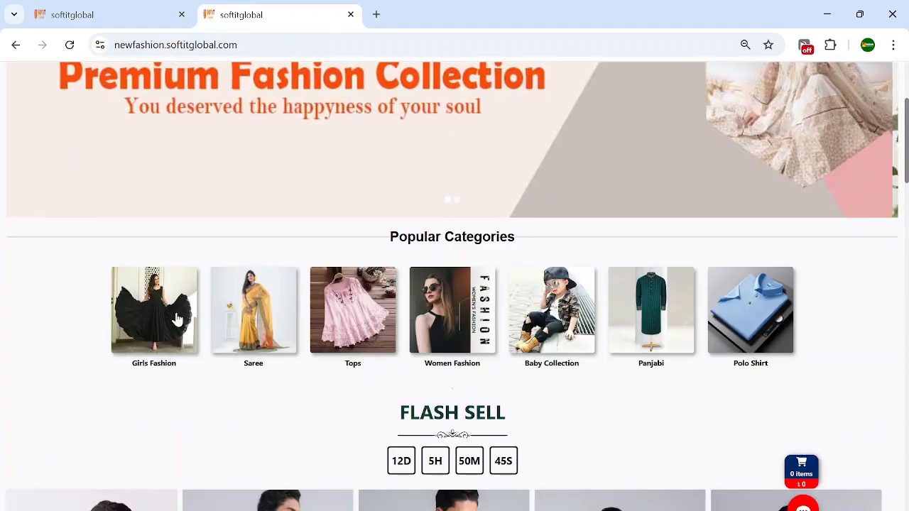
left_click(160, 11)
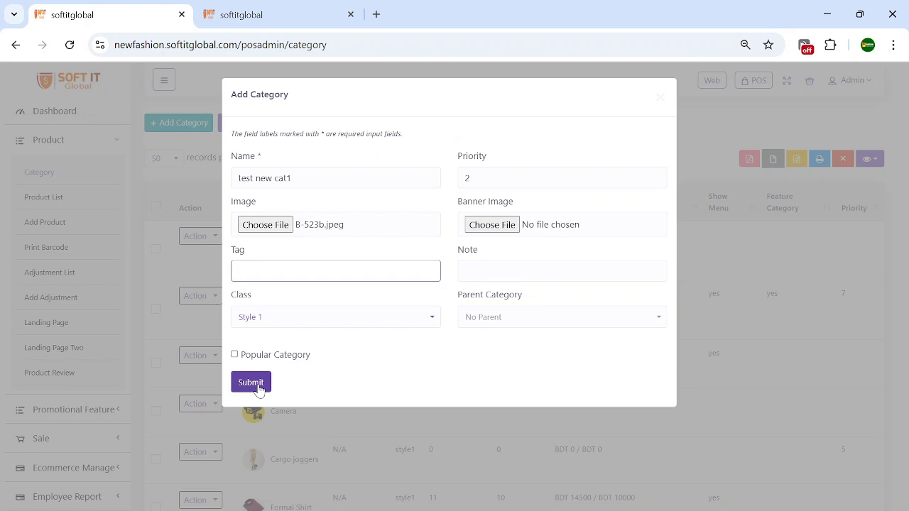
Step: Submit the new category without marking it popular, and look it up in the category list by searching for "tes"
left_click(431, 375)
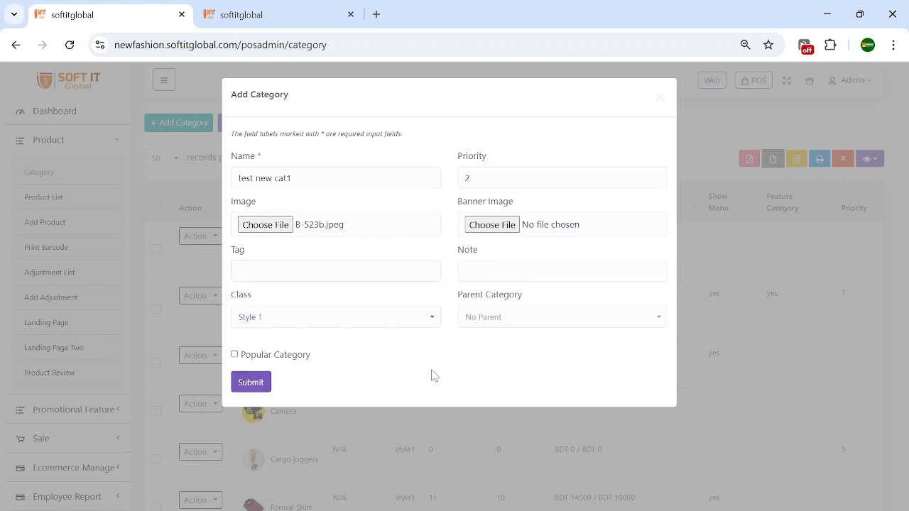
left_click(252, 385)
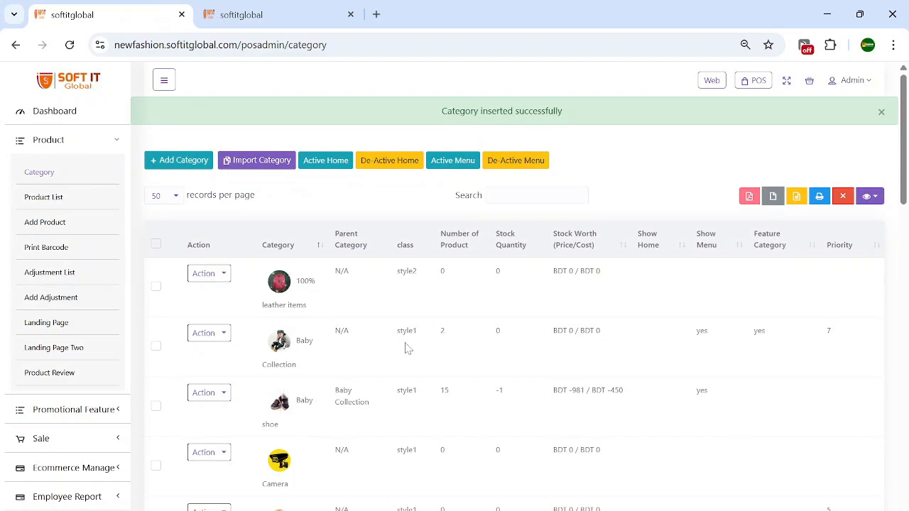
left_click(511, 195)
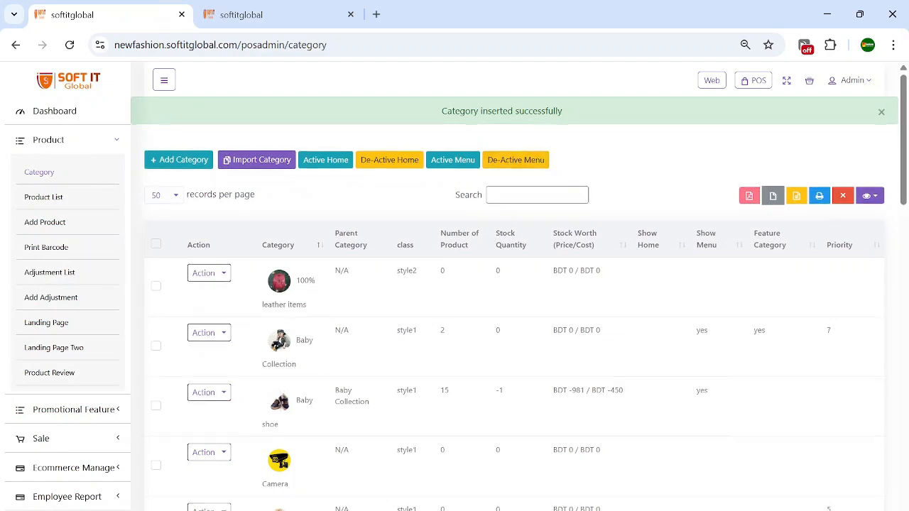
type("tes")
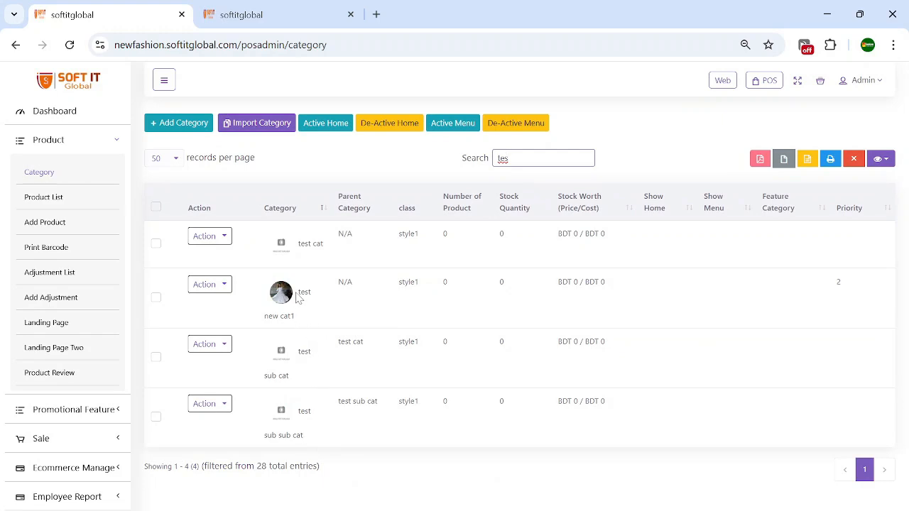
left_click(268, 318)
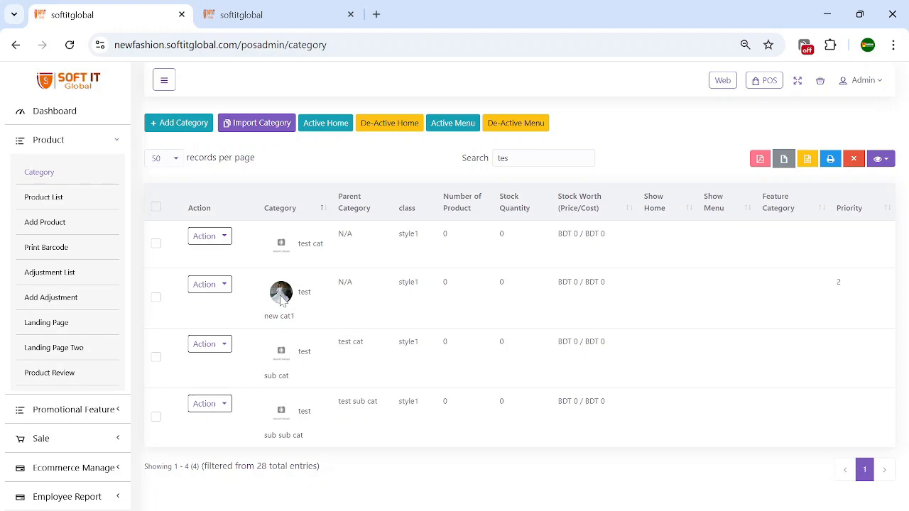
Step: Review the product list and the actions available for its first product
double_click(838, 282)
left_click(68, 202)
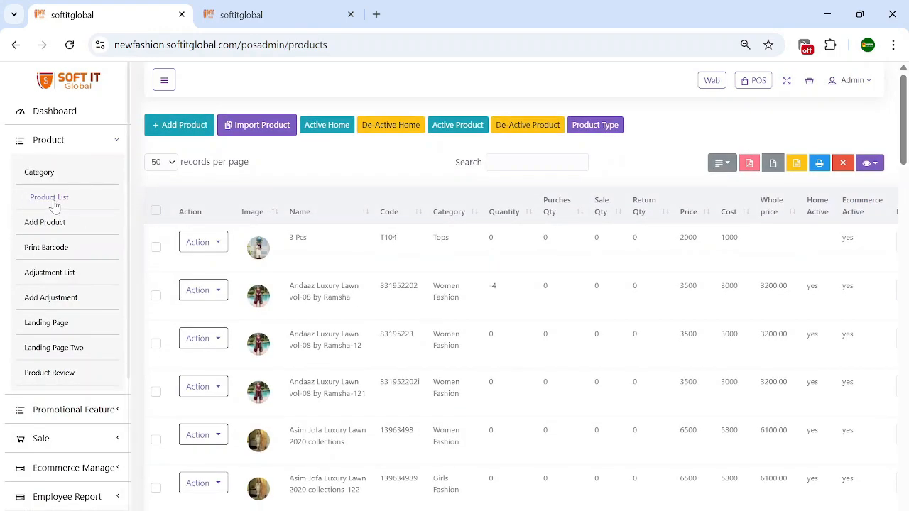
scroll(461, 338, "down", 15)
scroll(461, 338, "up", 15)
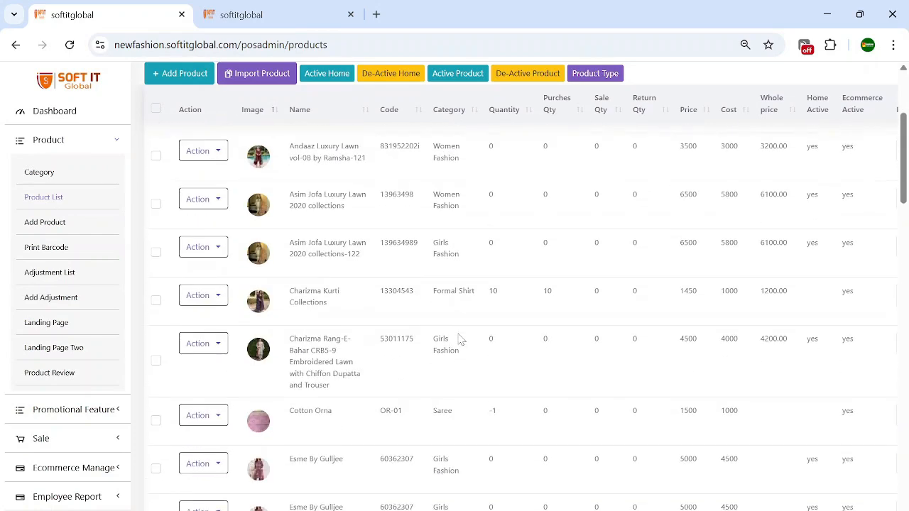
left_click(208, 243)
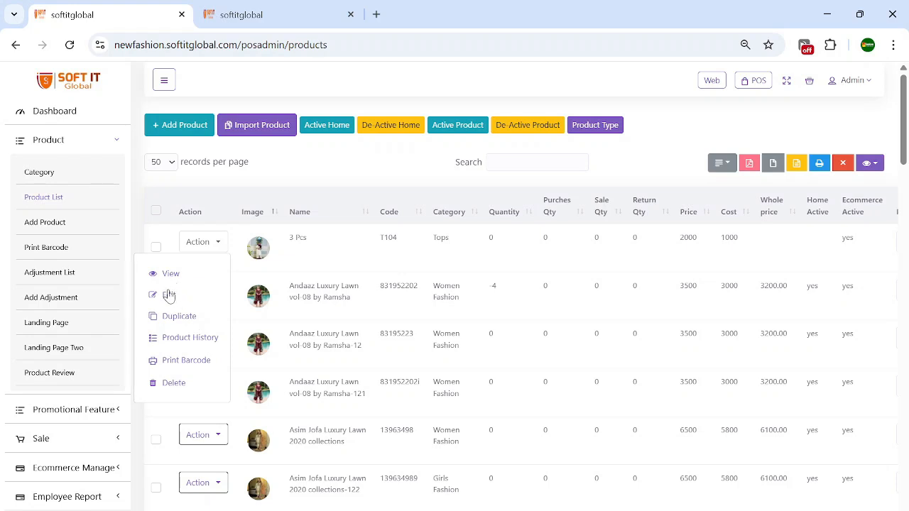
left_click(309, 175)
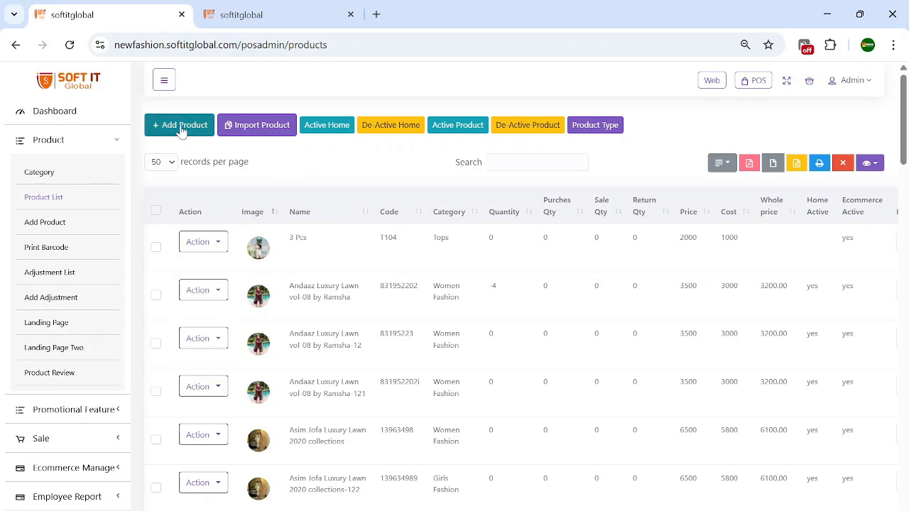
Step: Start a new product of type Standard and name it "test girls fashion dress fd01"
left_click(181, 132)
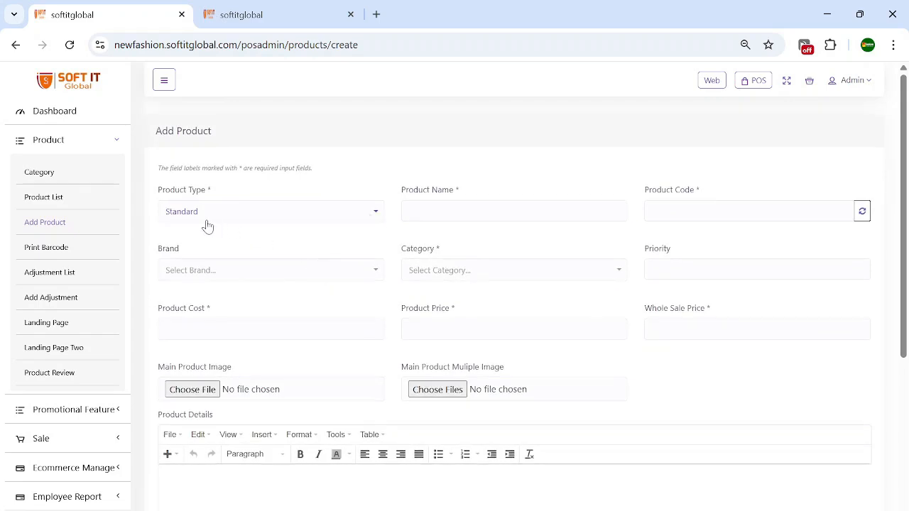
left_click(271, 218)
left_click(273, 219)
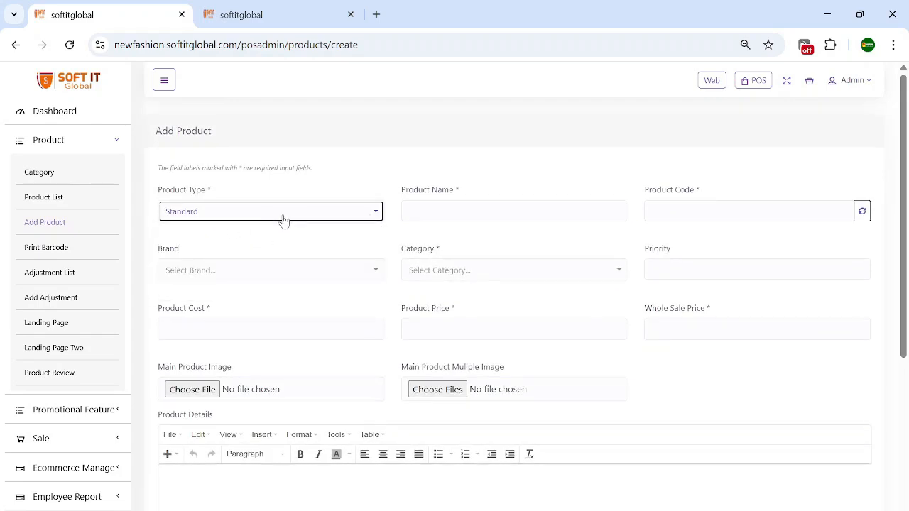
left_click(484, 212)
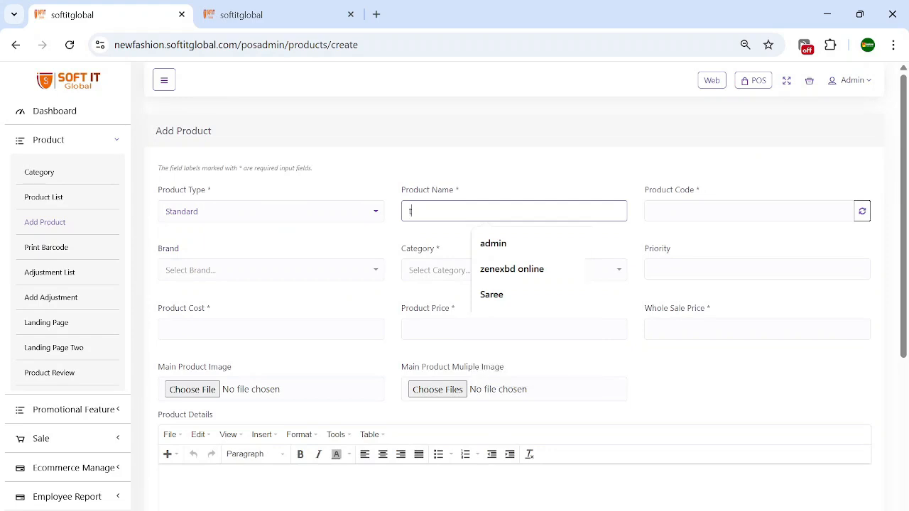
type("test girls fa")
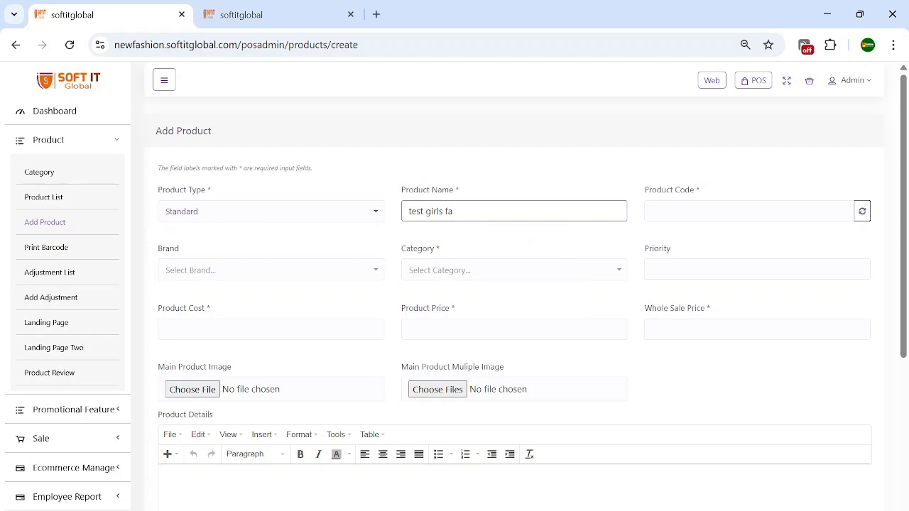
type("shion dress fd")
type("01")
Step: Copy "fd01" from the product name into the Product Code field
double_click(508, 212)
right_click(508, 212)
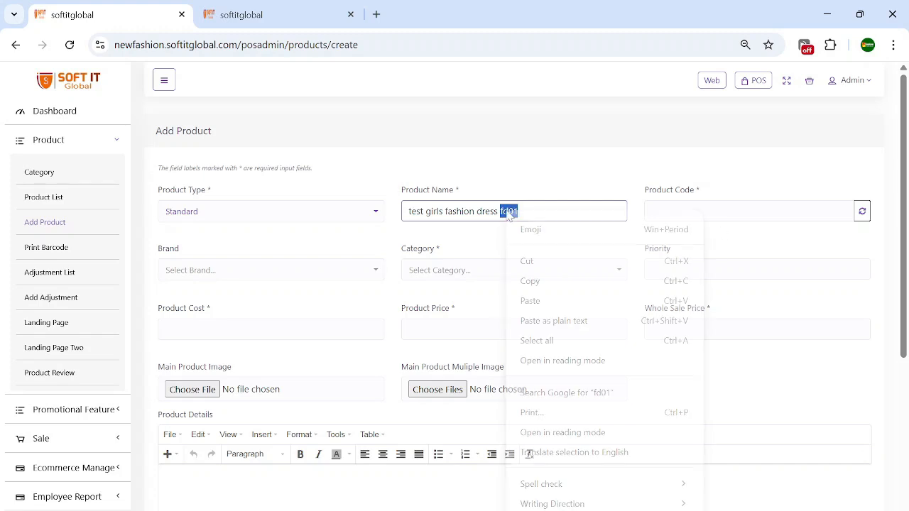
left_click(556, 282)
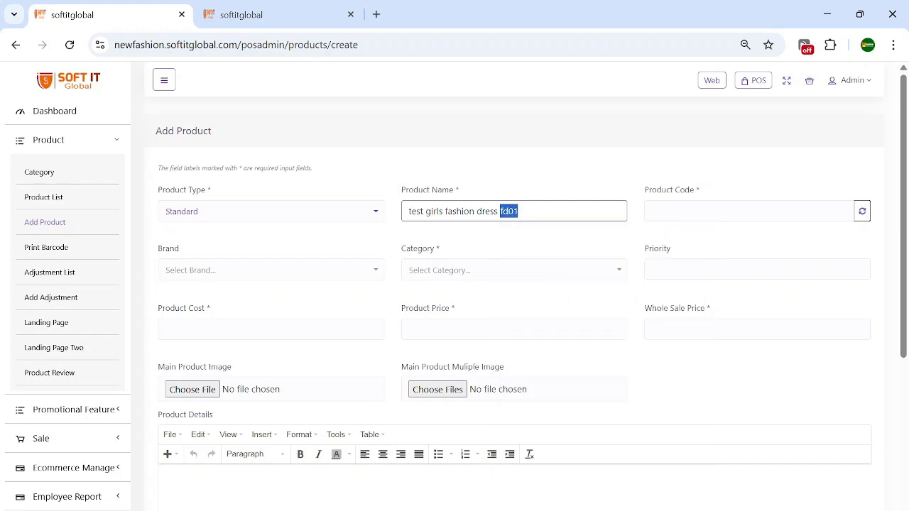
left_click(710, 211)
key("ctrl+v")
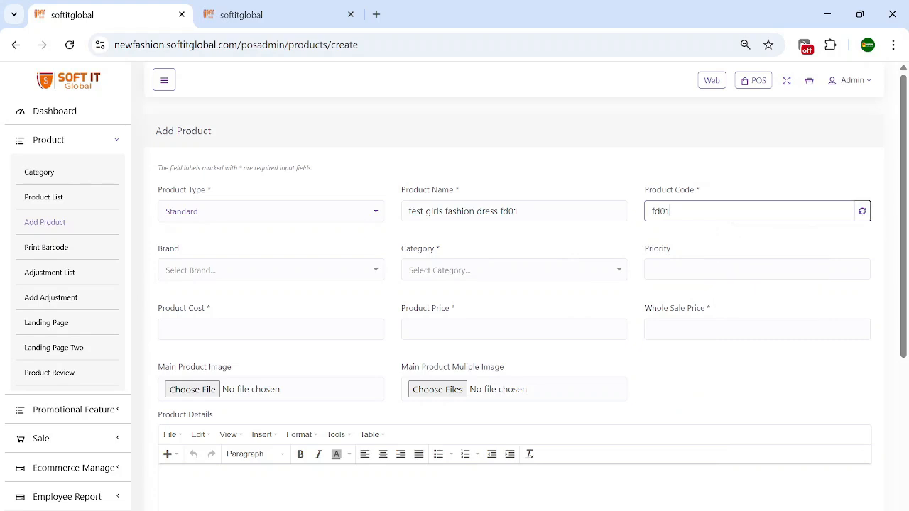
Step: Leave the brand unselected, assign the product to the category "test new cat1", and set its priority to 1
left_click(203, 275)
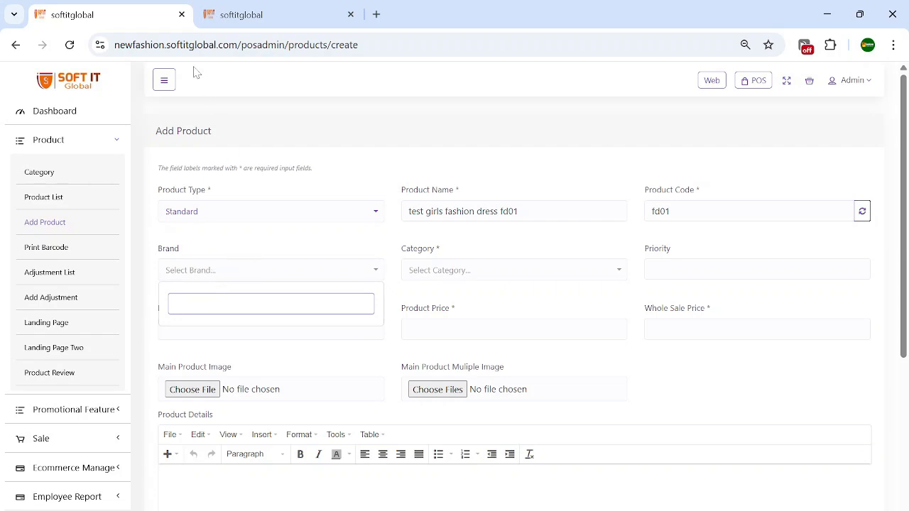
left_click(253, 272)
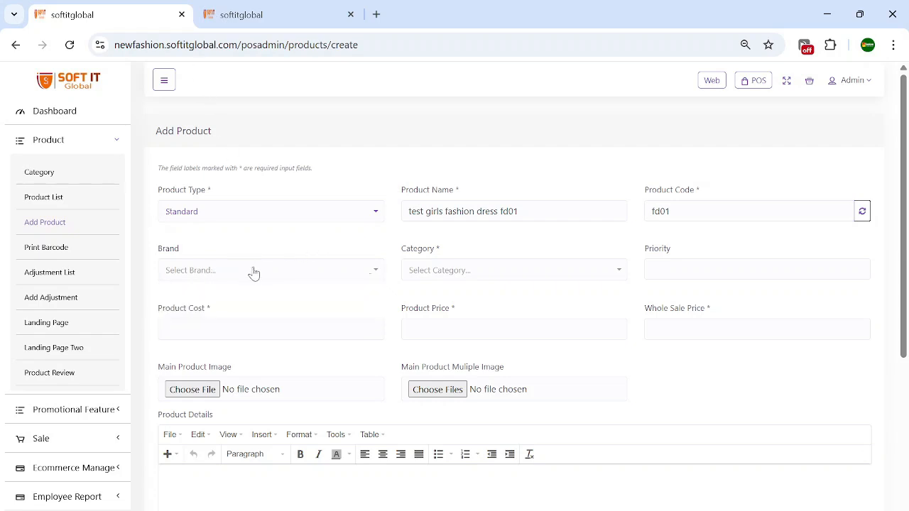
left_click(438, 270)
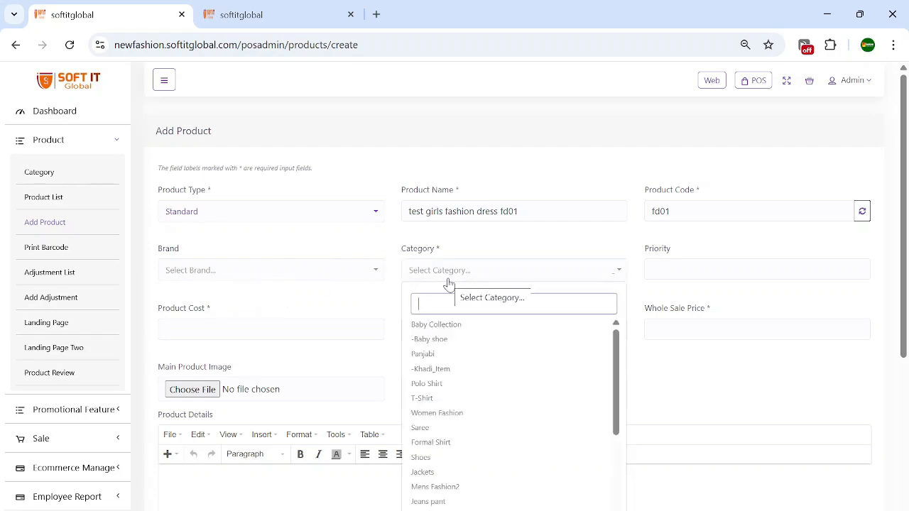
scroll(511, 435, "down", 5)
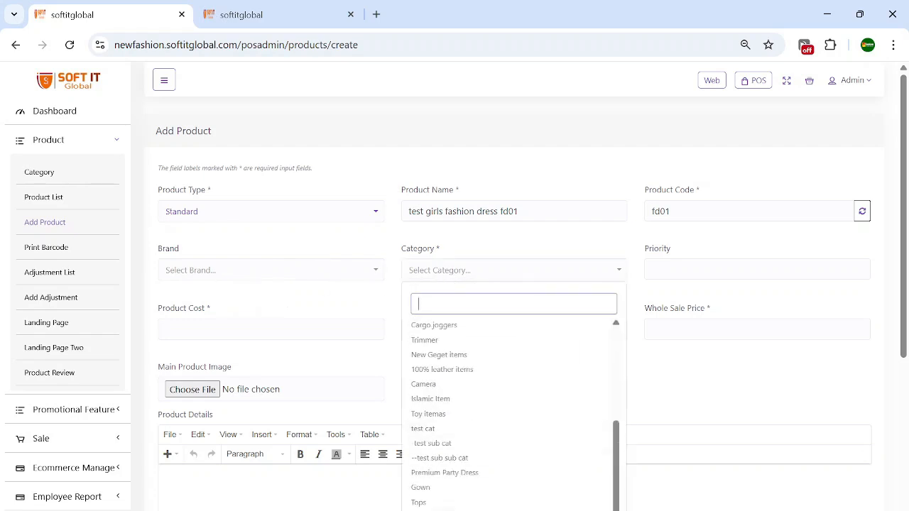
left_click(440, 509)
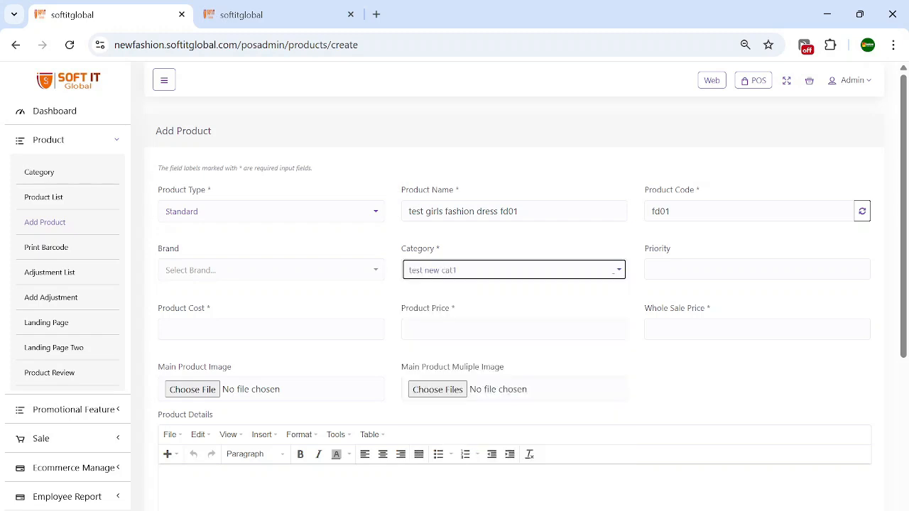
left_click(725, 269)
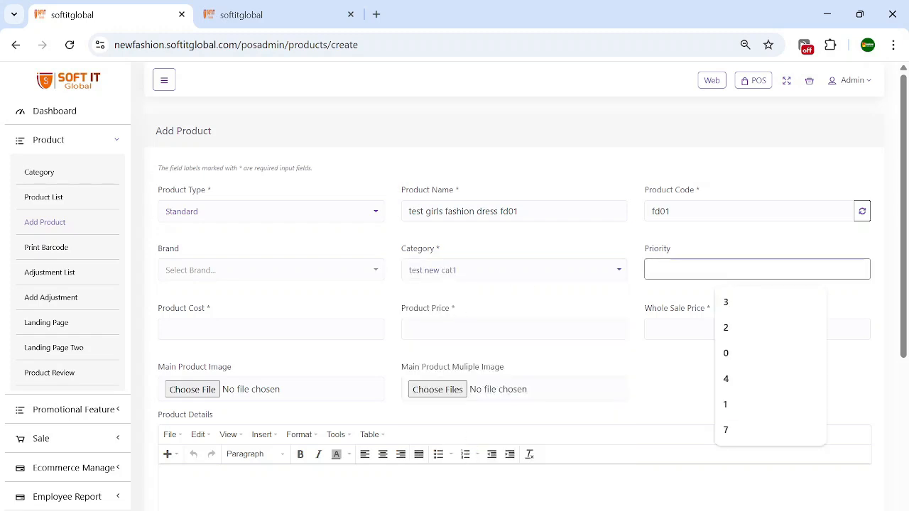
type("1")
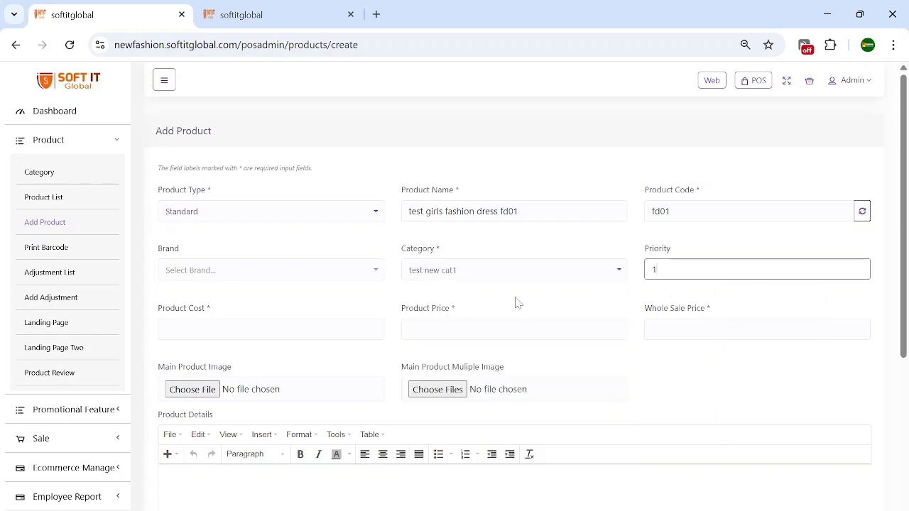
Step: Set the product cost to 1000, the product price to 2000 and the wholesale price to 1500
left_click(312, 324)
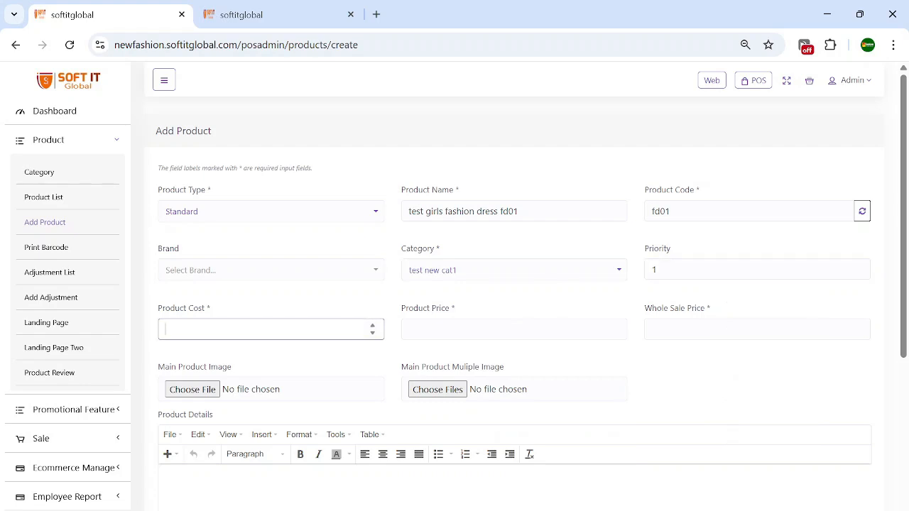
type("1000")
left_click(460, 332)
type("200")
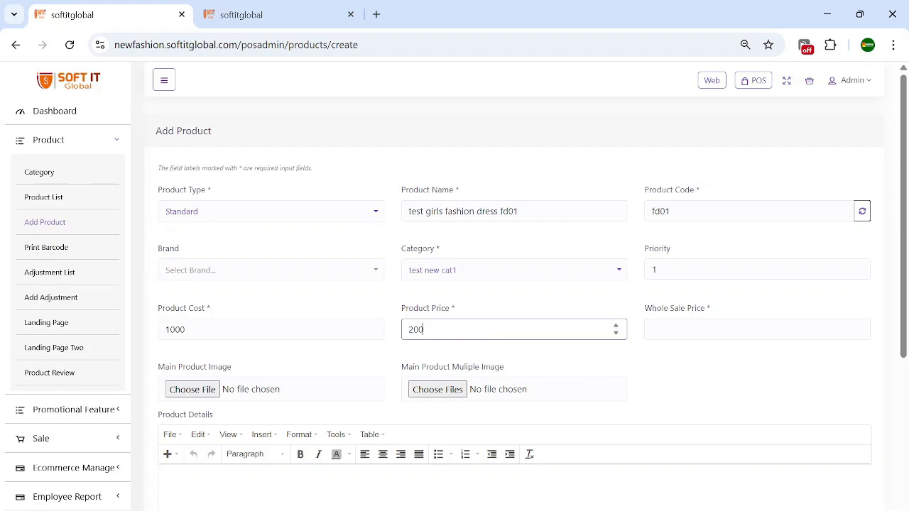
type("0")
left_click(650, 329)
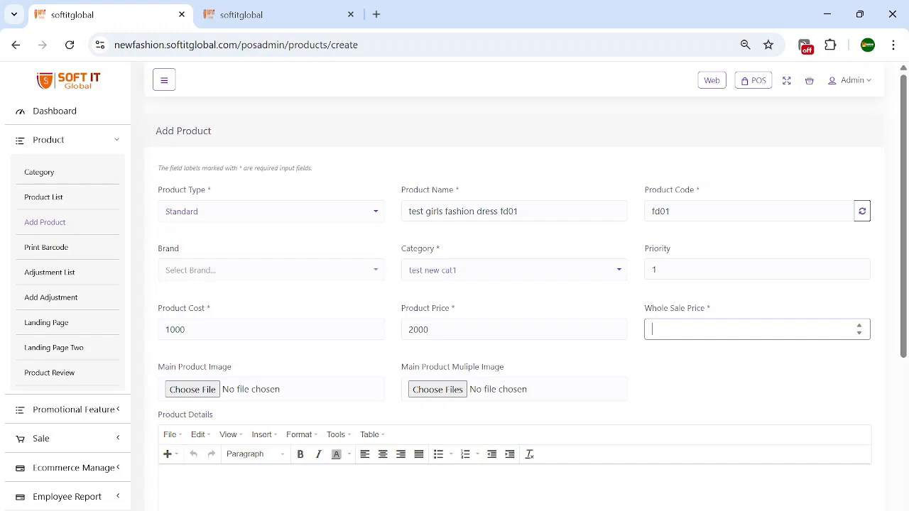
type("1500")
Step: Choose B-524a as the main product image, and B-524b and B-524c as the additional product images
left_click(203, 389)
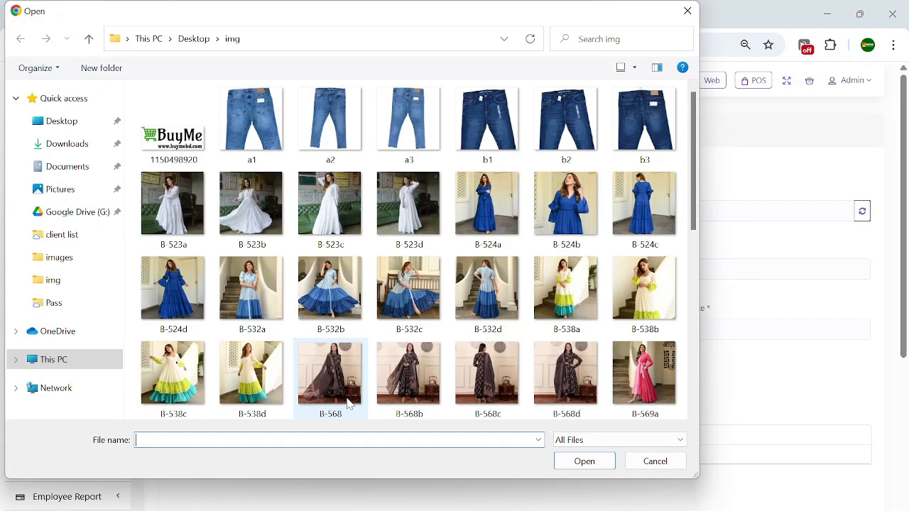
double_click(494, 218)
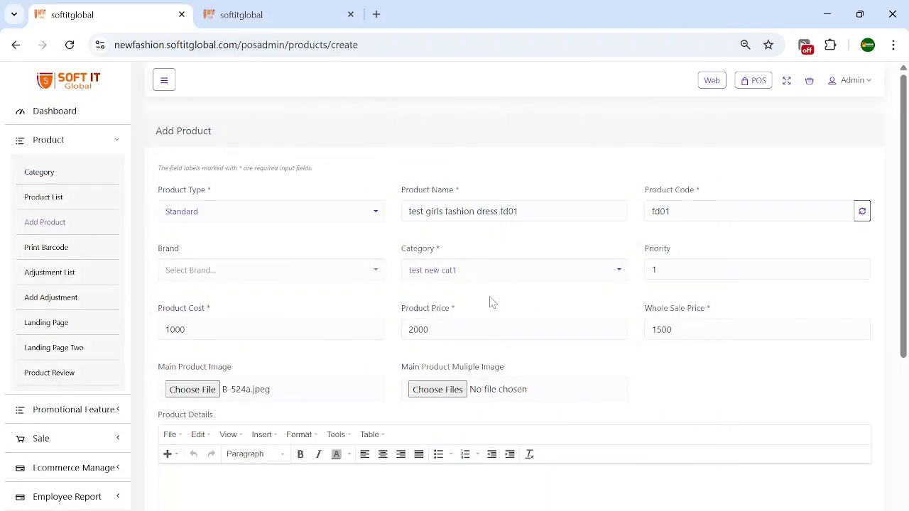
left_click(420, 388)
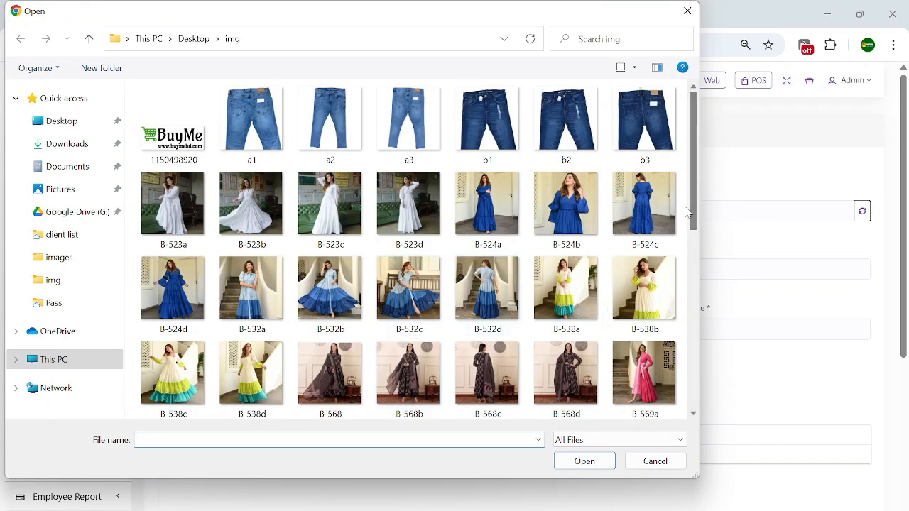
left_click_drag(678, 206, 568, 213)
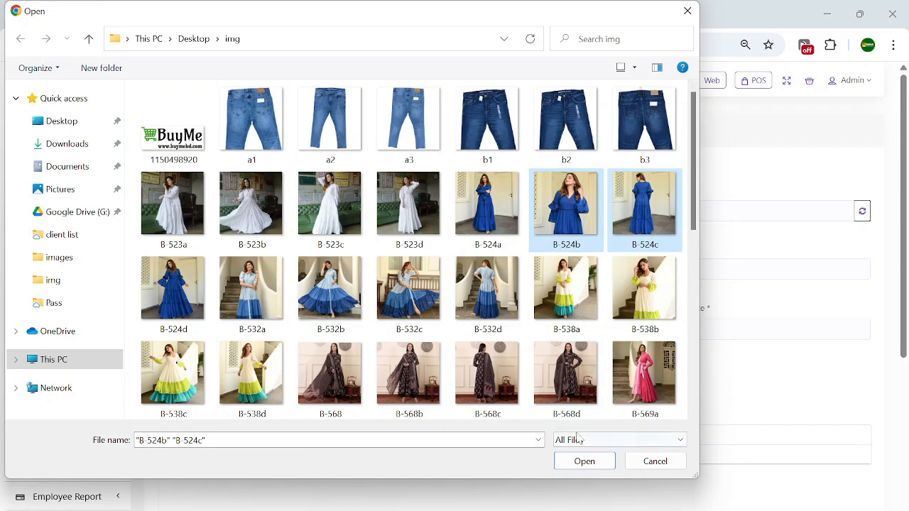
left_click(591, 463)
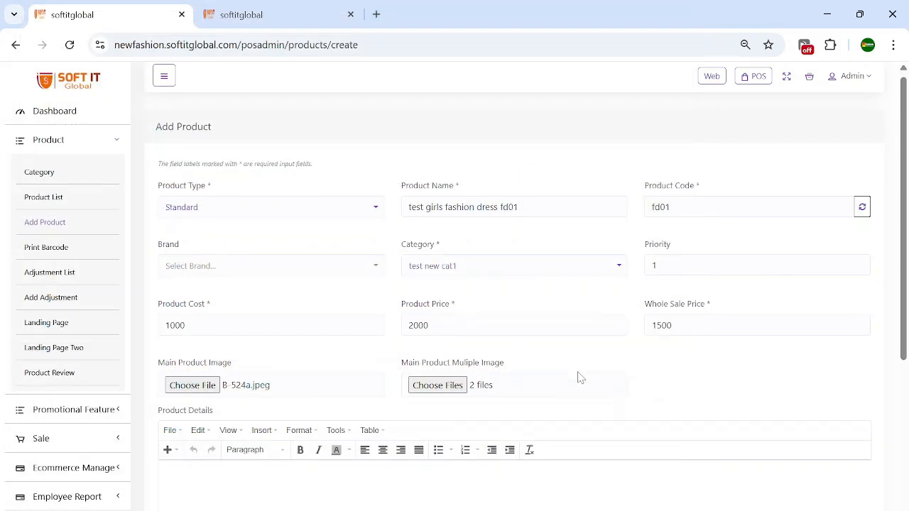
Step: Copy the full product name into the Product Details text and go through the remaining form down to its submission
scroll(576, 375, "down", 1)
scroll(315, 470, "down", 2)
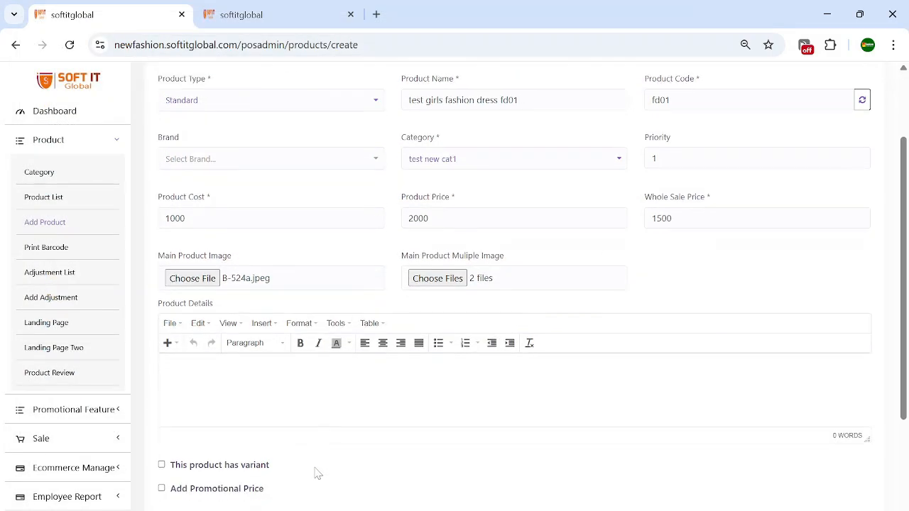
left_click(285, 319)
scroll(322, 329, "up", 3)
scroll(323, 334, "up", 1)
left_click_drag(519, 211, 316, 227)
key("ctrl+c")
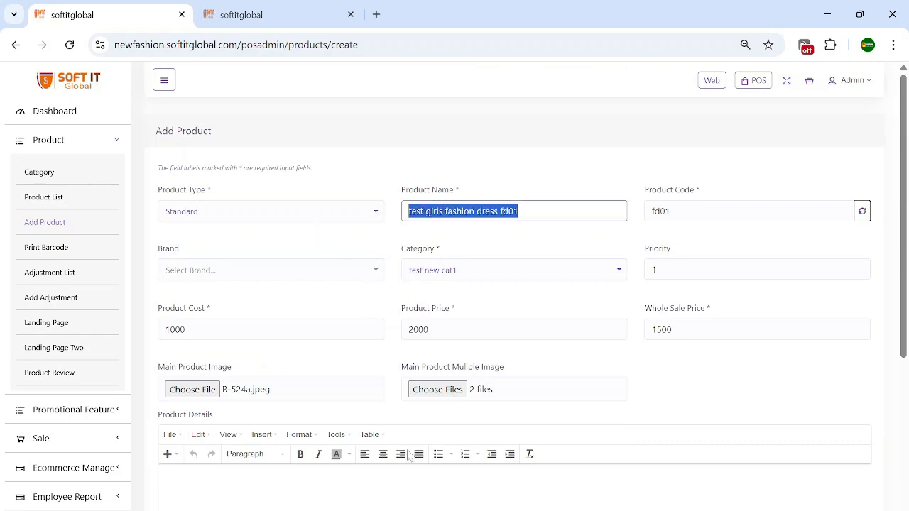
left_click(304, 503)
key("ctrl+v")
scroll(304, 503, "down", 3)
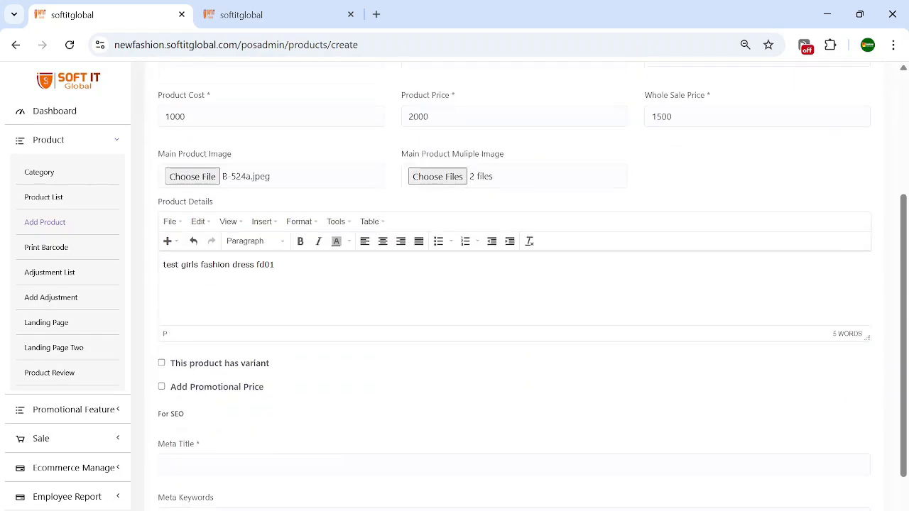
scroll(337, 448, "down", 2)
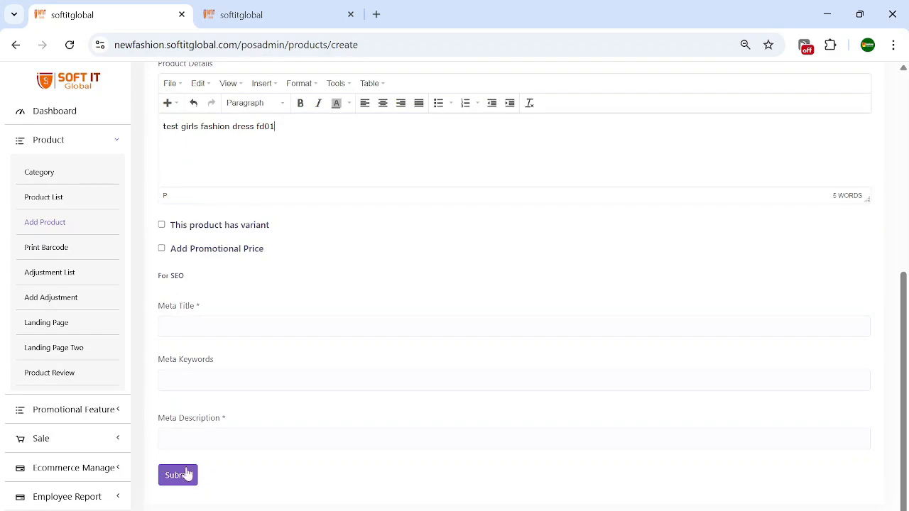
left_click(177, 476)
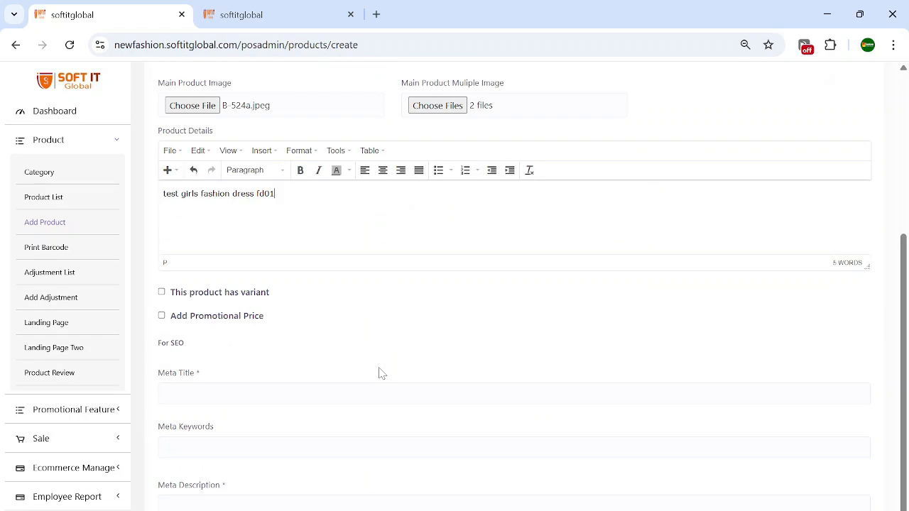
Step: Enable variants for the product and define a size option with the values M, L and XL
left_click(162, 292)
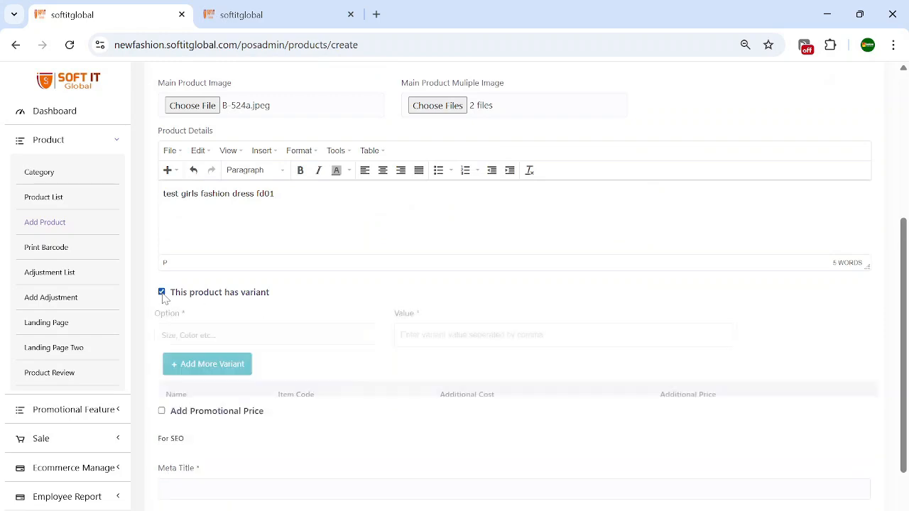
left_click(252, 340)
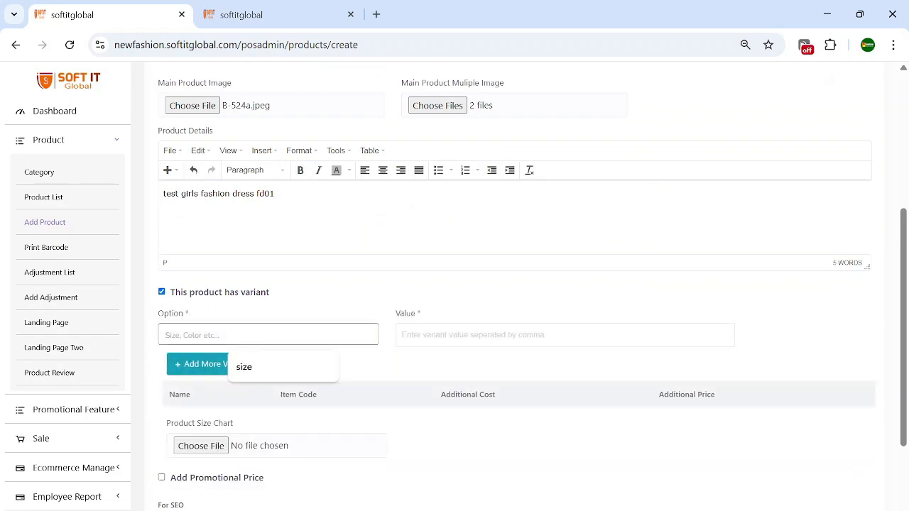
left_click(254, 366)
left_click(402, 336)
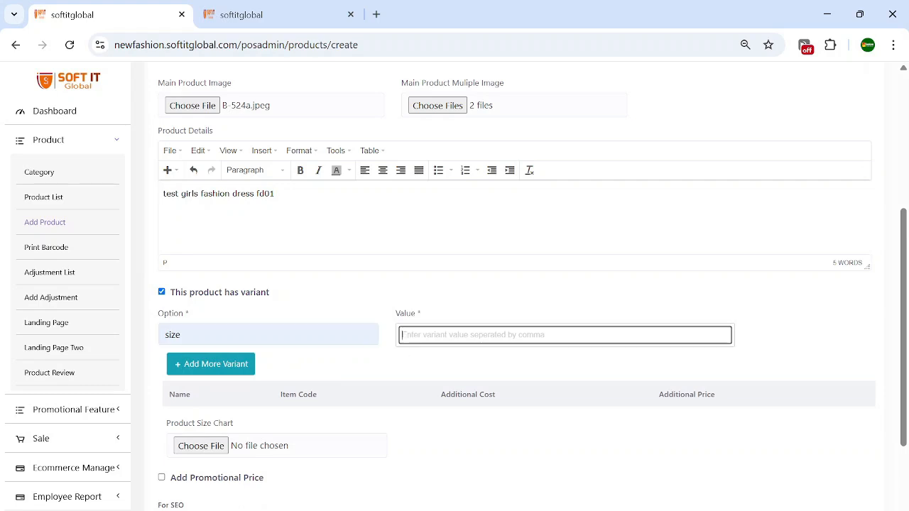
type("M,L,")
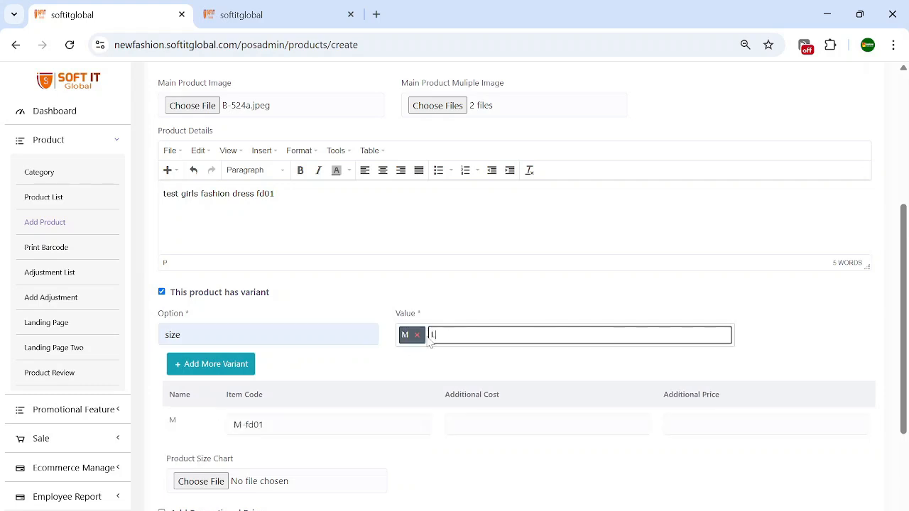
type("X")
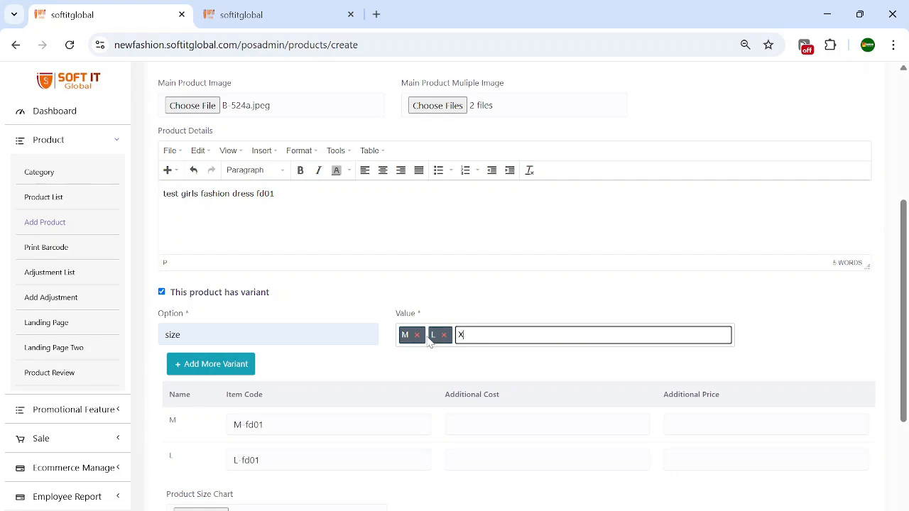
type("L,")
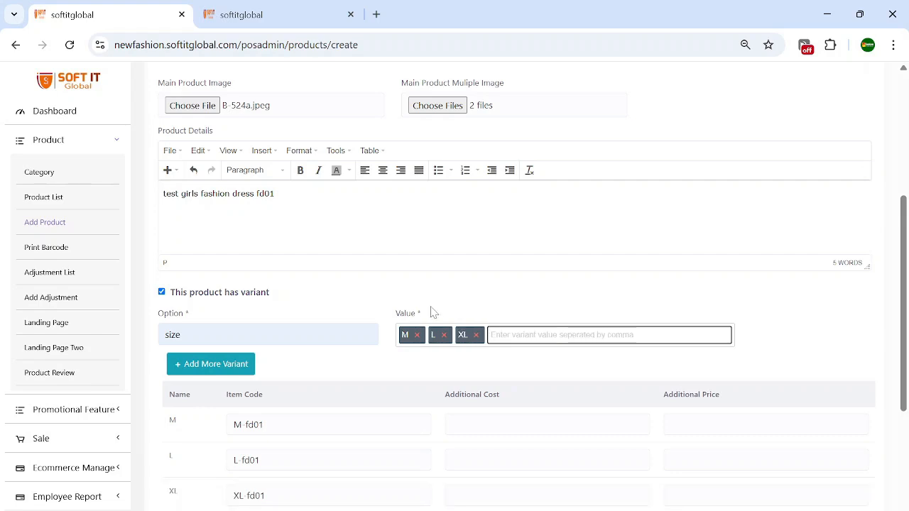
Step: Add a second variant option named color with the values Red, Blue and Black
left_click(229, 370)
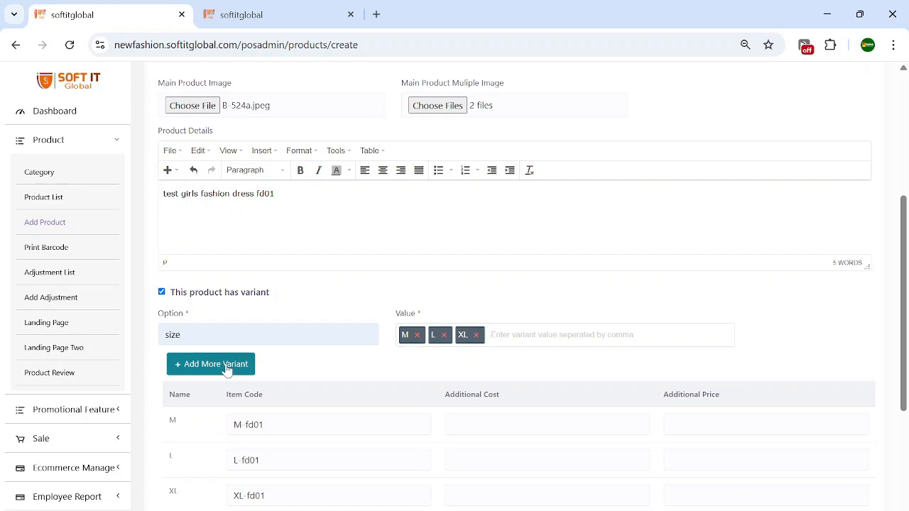
left_click(238, 386)
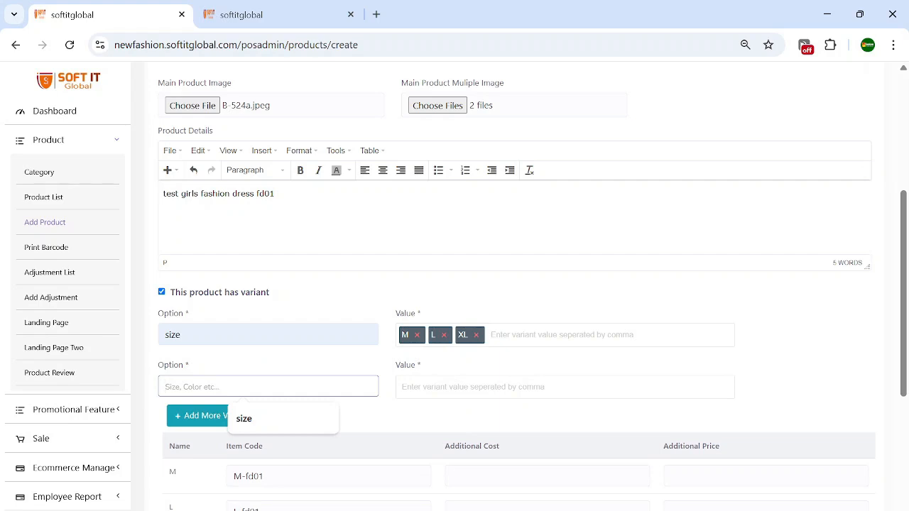
type("color")
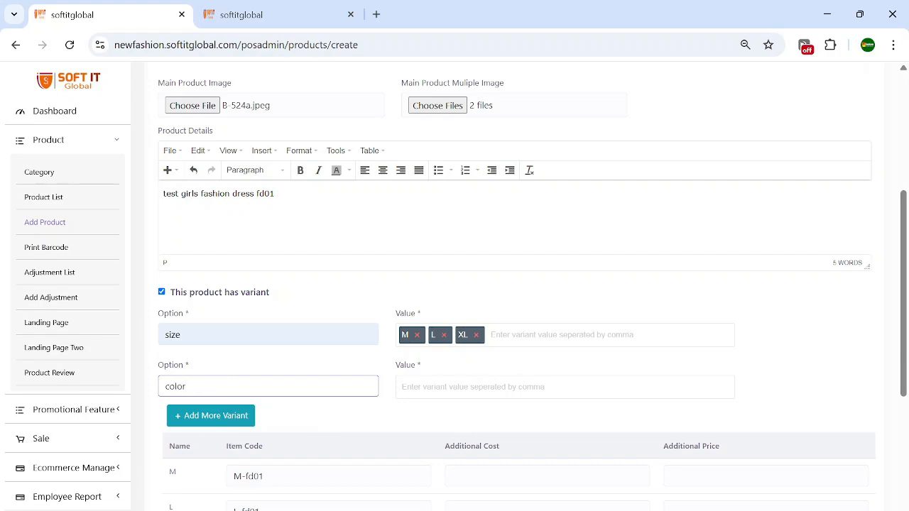
key("Tab")
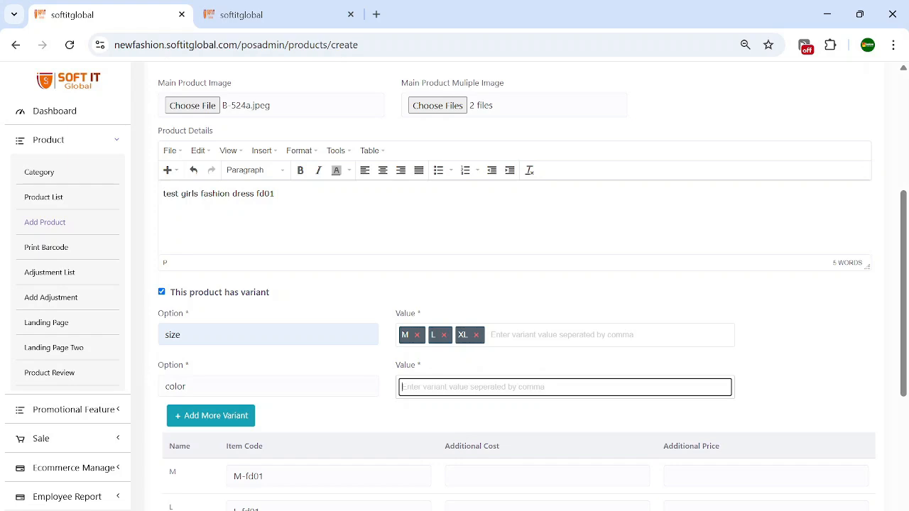
type("R")
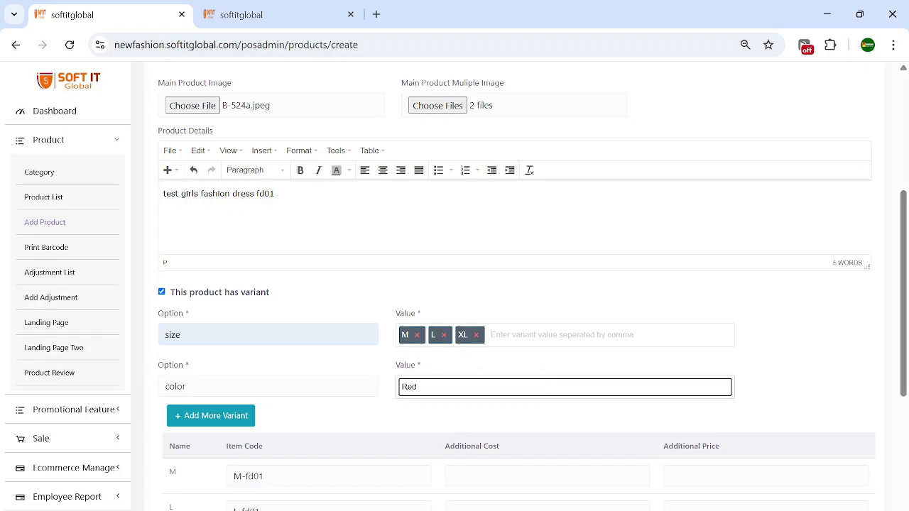
type("ed")
key("Return")
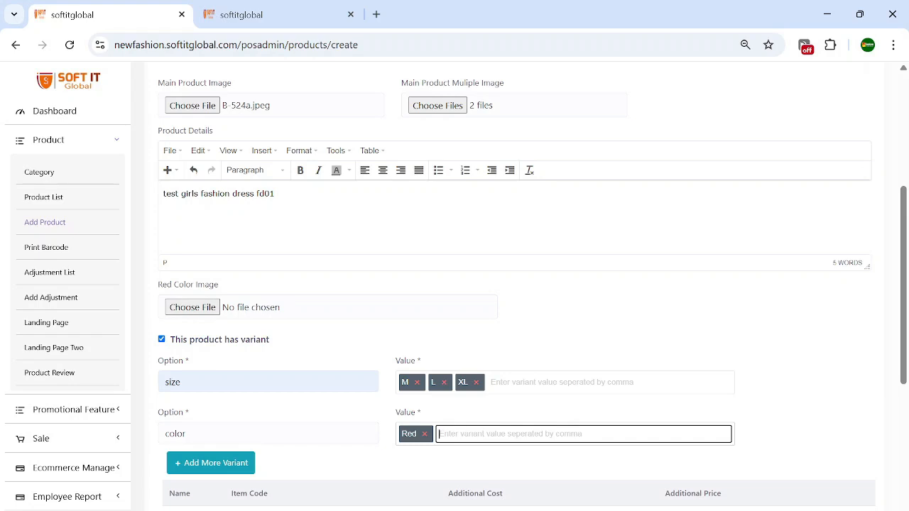
type("Blue")
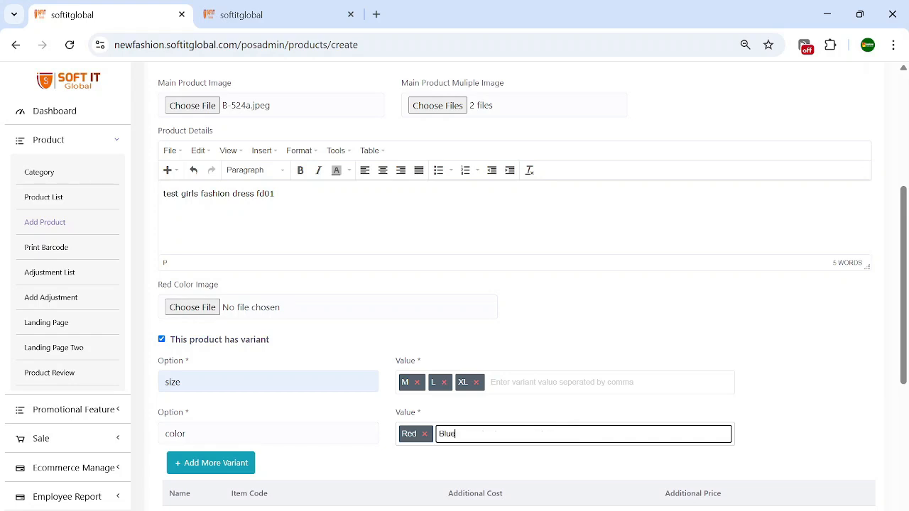
key("Return")
type("B")
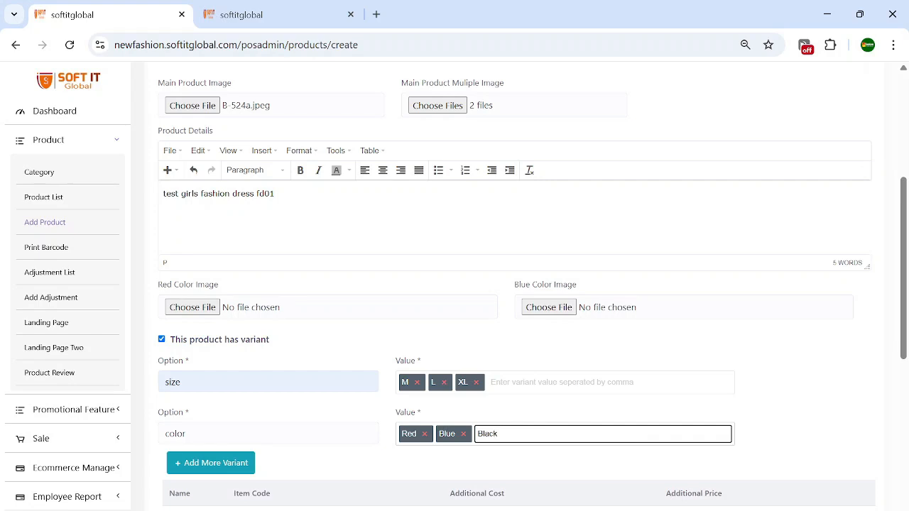
key("Return")
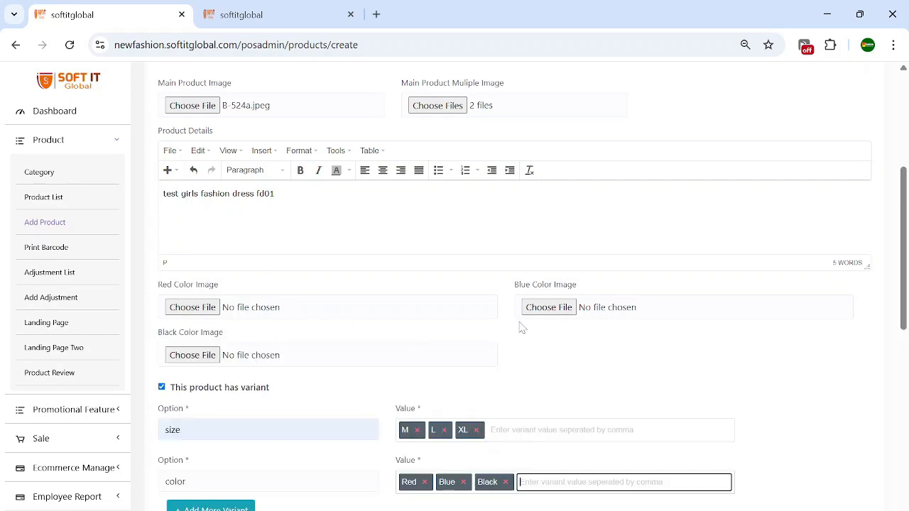
Step: Choose B-569d as the Red color image, B-524a as the Blue color image and B-570c as the Black color image
scroll(490, 366, "down", 2)
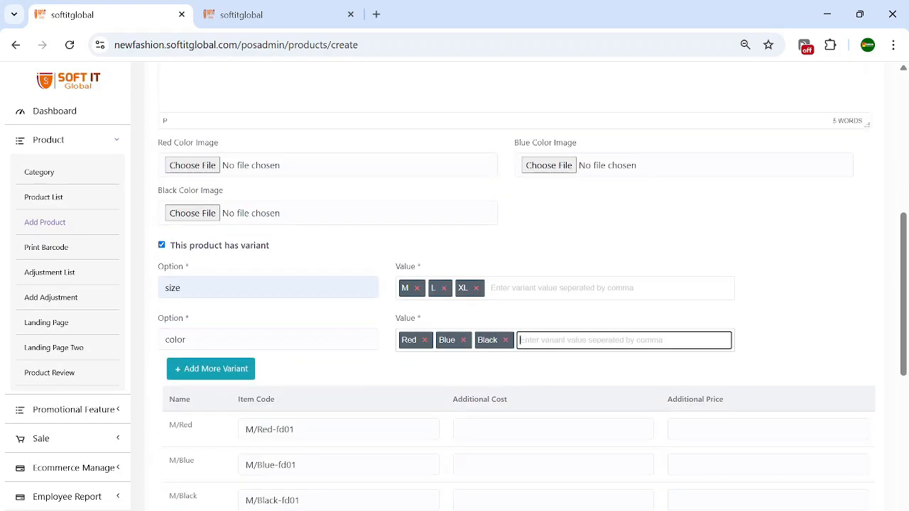
left_click(196, 170)
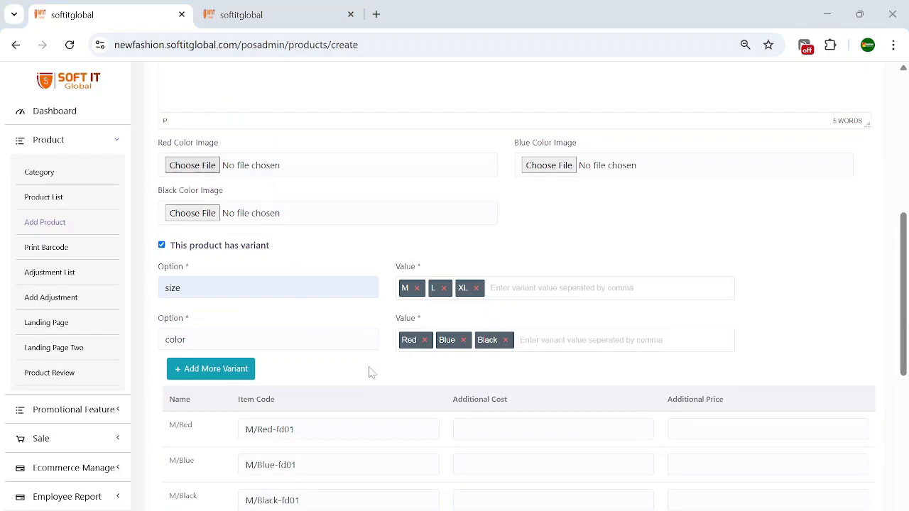
scroll(446, 329, "down", 2)
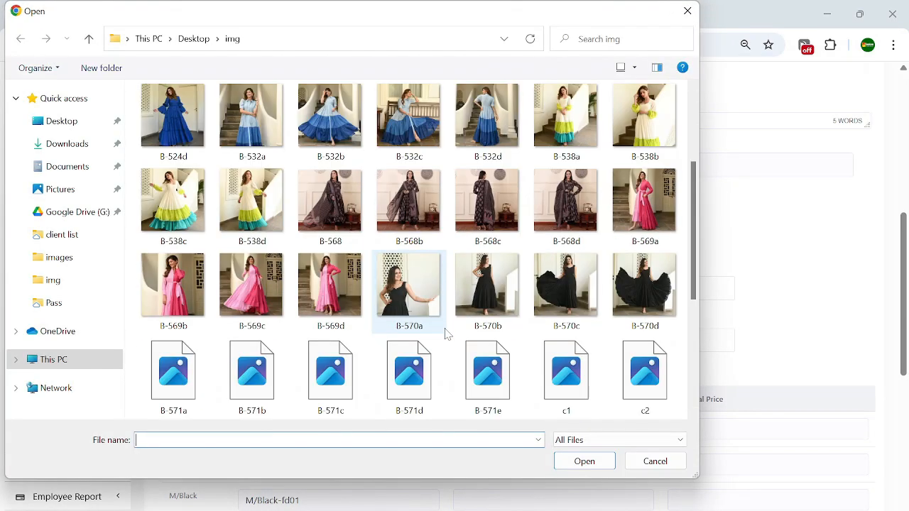
double_click(316, 309)
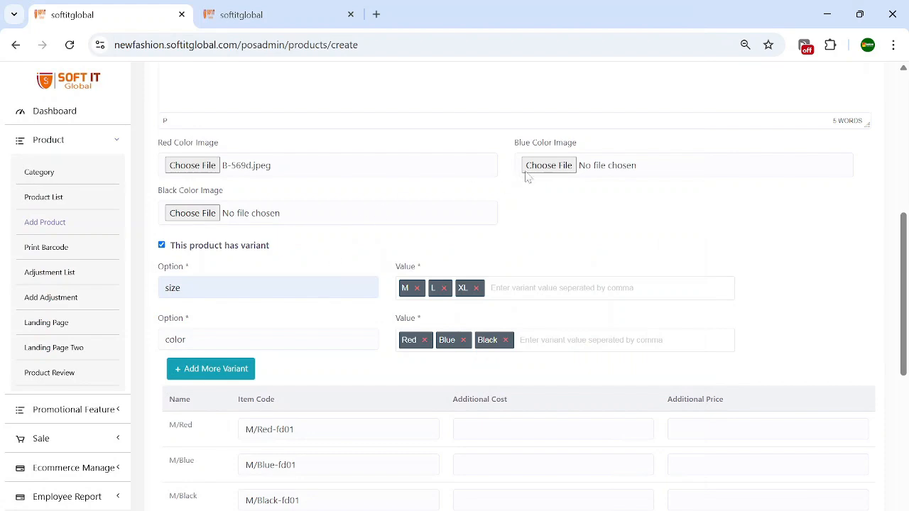
left_click(527, 170)
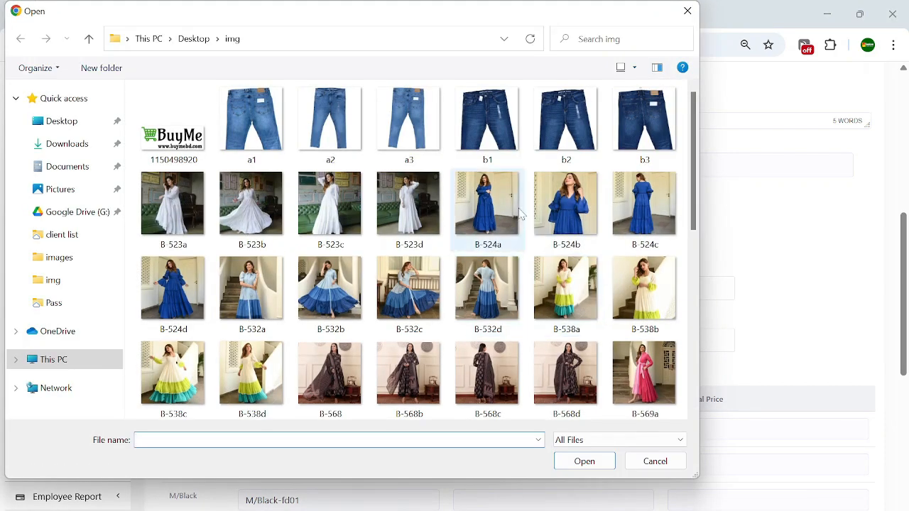
double_click(520, 213)
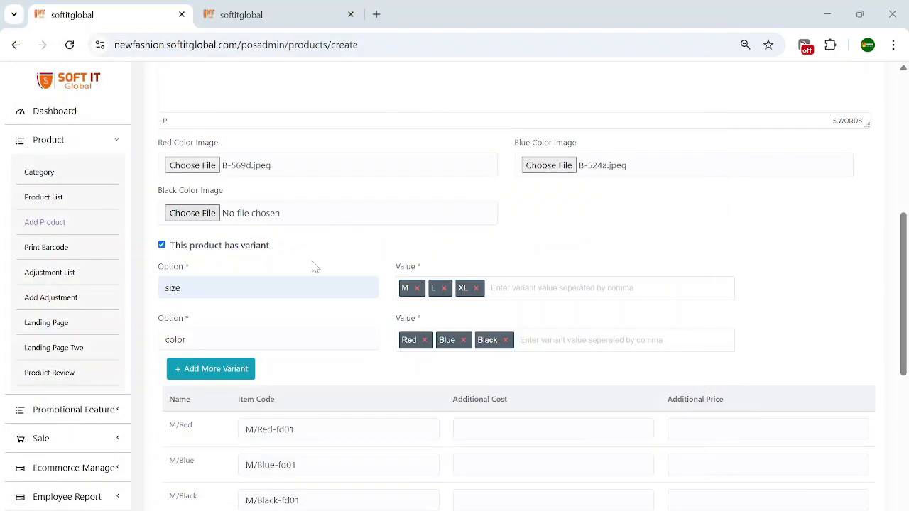
left_click(195, 214)
scroll(470, 288, "down", 5)
scroll(407, 284, "up", 3)
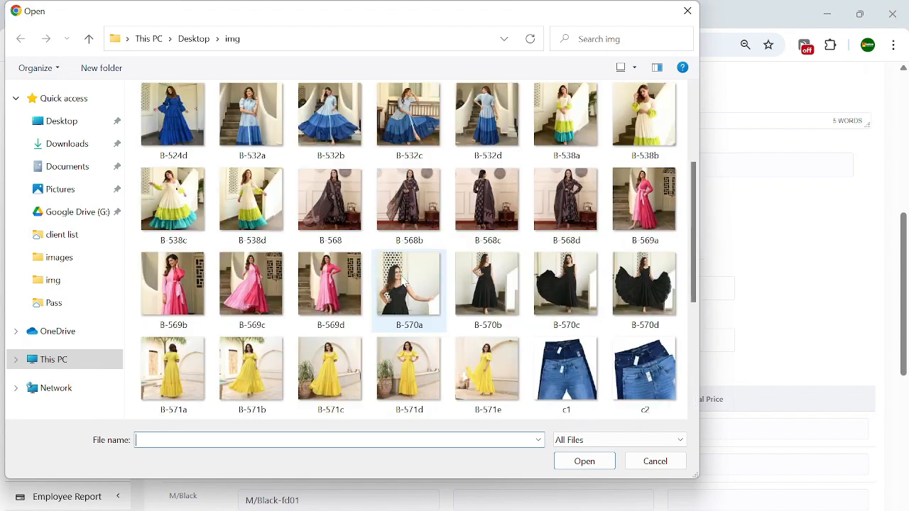
double_click(549, 287)
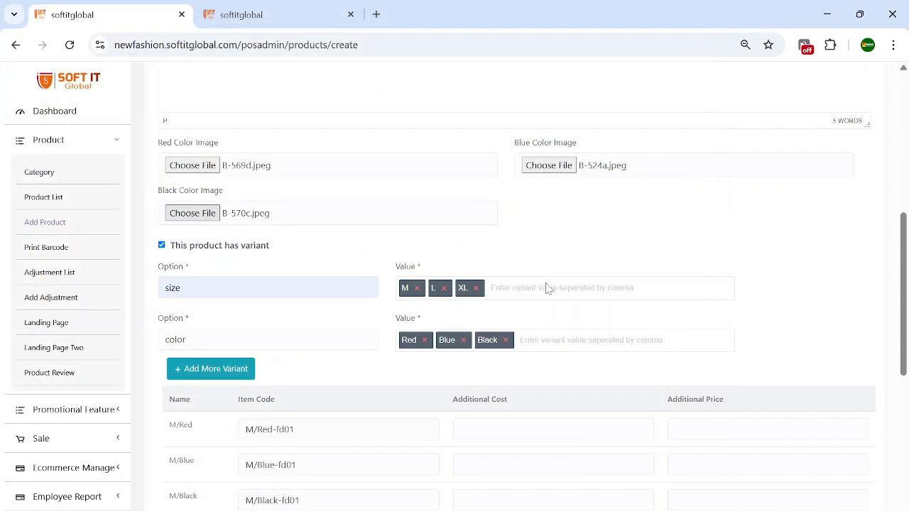
Step: Review the completed product form from the variant rows to the basic details and submit the new product
scroll(394, 365, "down", 8)
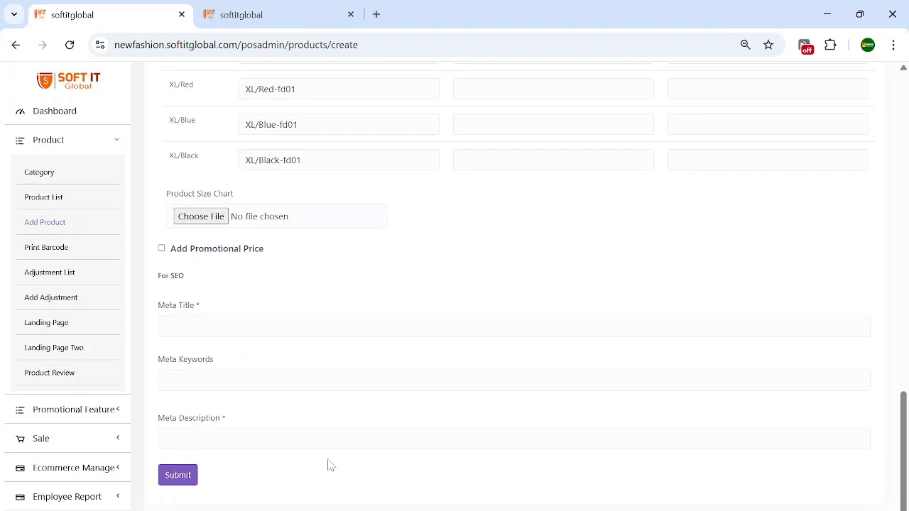
scroll(348, 463, "up", 10)
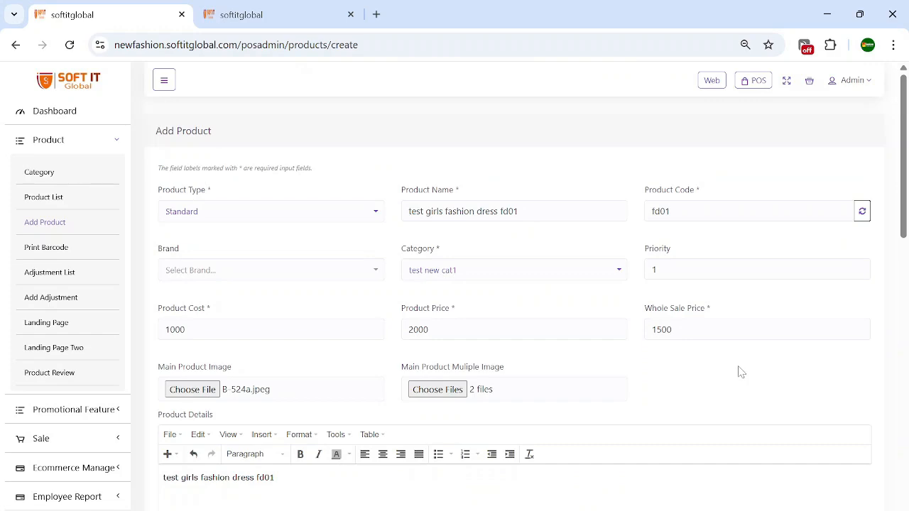
scroll(738, 370, "down", 10)
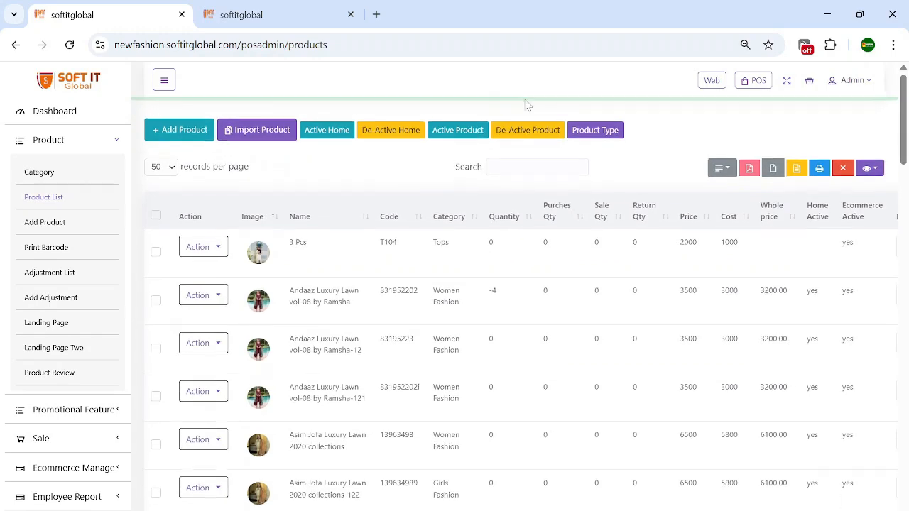
Step: Search the product list for "tes" and copy the full name of the product with code fd01
left_click_drag(527, 106, 576, 91)
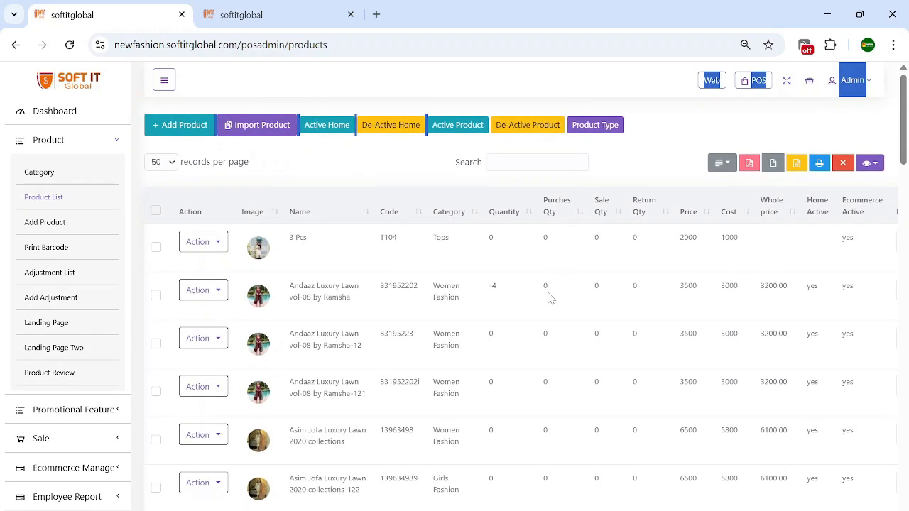
left_click(536, 163)
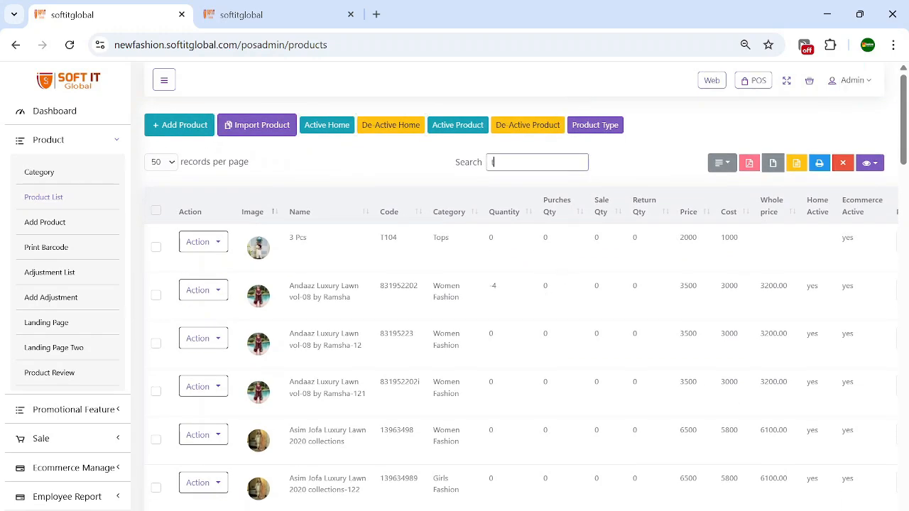
type("tes")
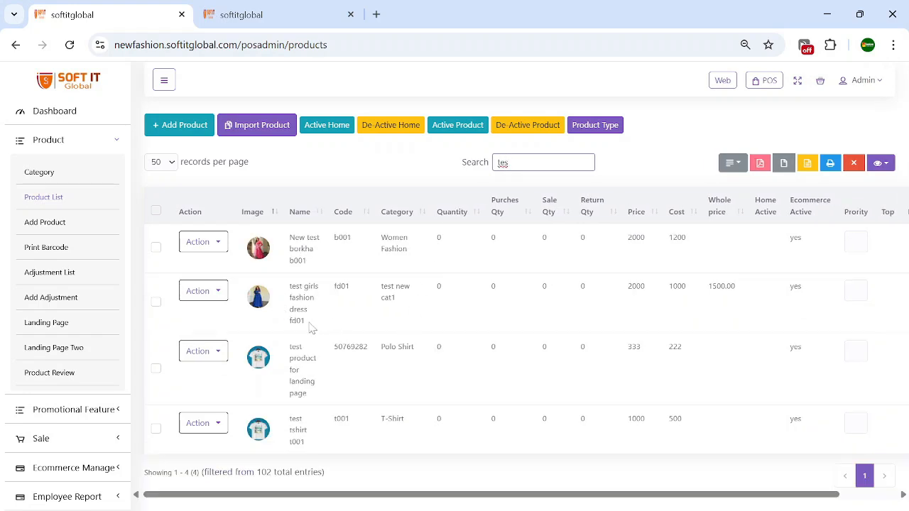
left_click_drag(311, 327, 286, 296)
right_click(315, 297)
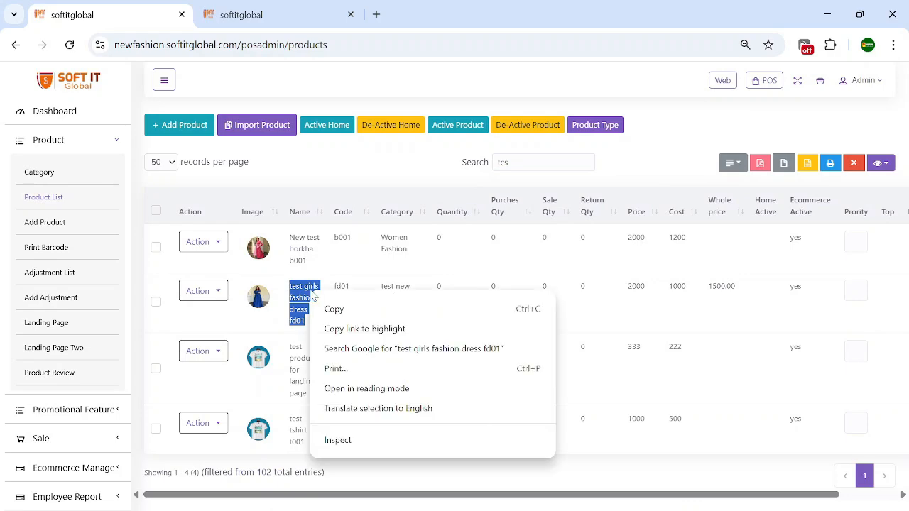
left_click(348, 312)
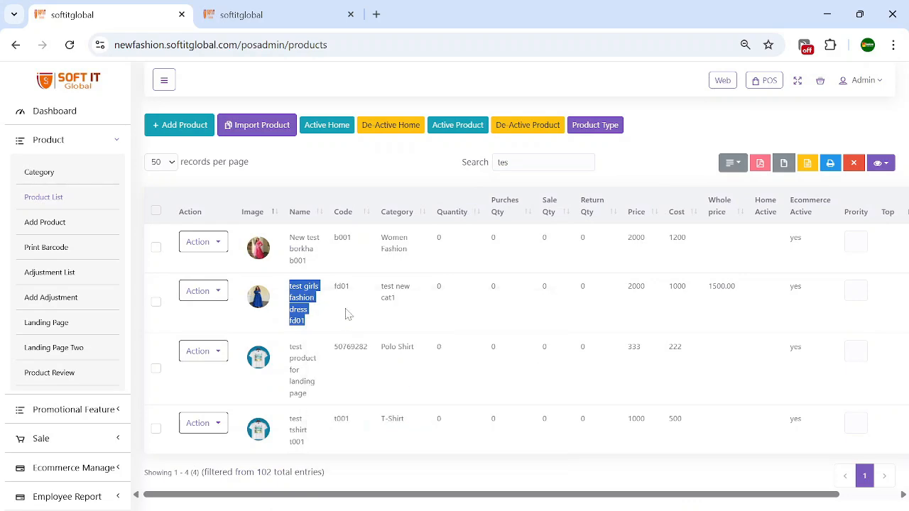
Step: Switch to the storefront, reload its home page and search for the copied name "test girls fashion dress fd01"
left_click(299, 21)
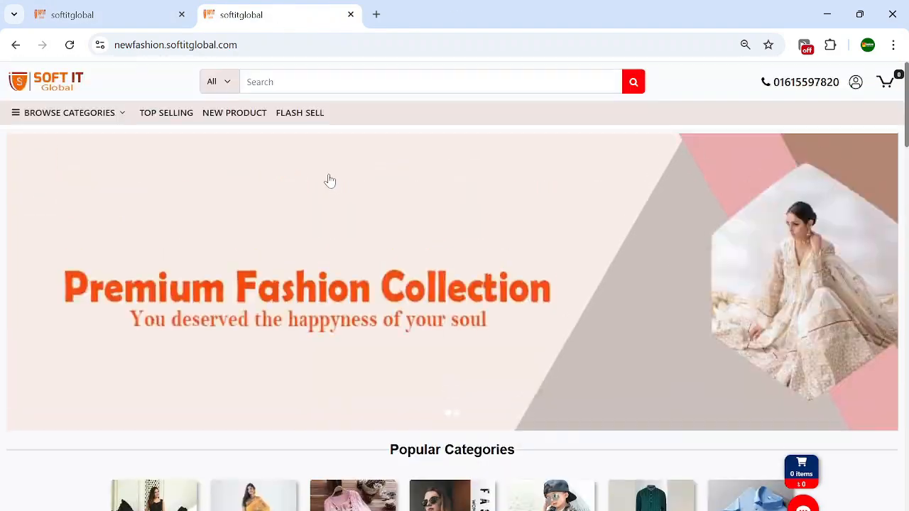
left_click(81, 84)
left_click(274, 84)
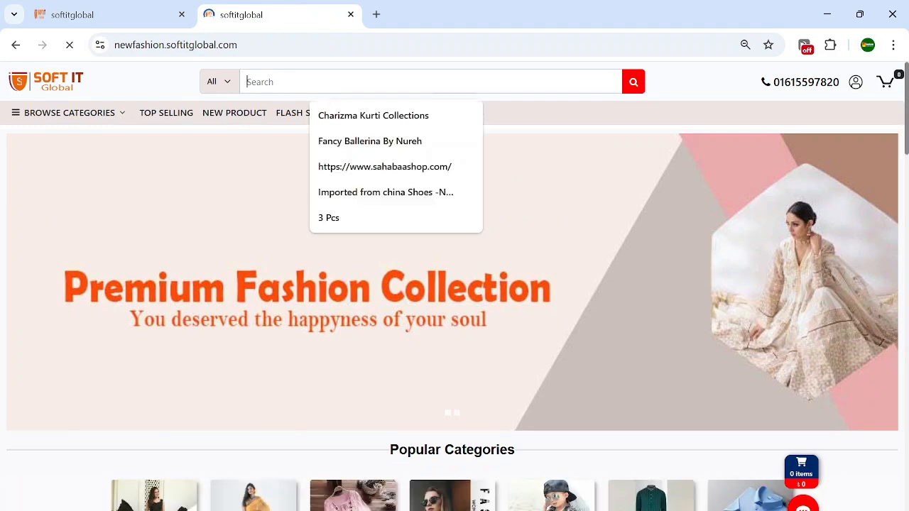
right_click(284, 83)
left_click(323, 220)
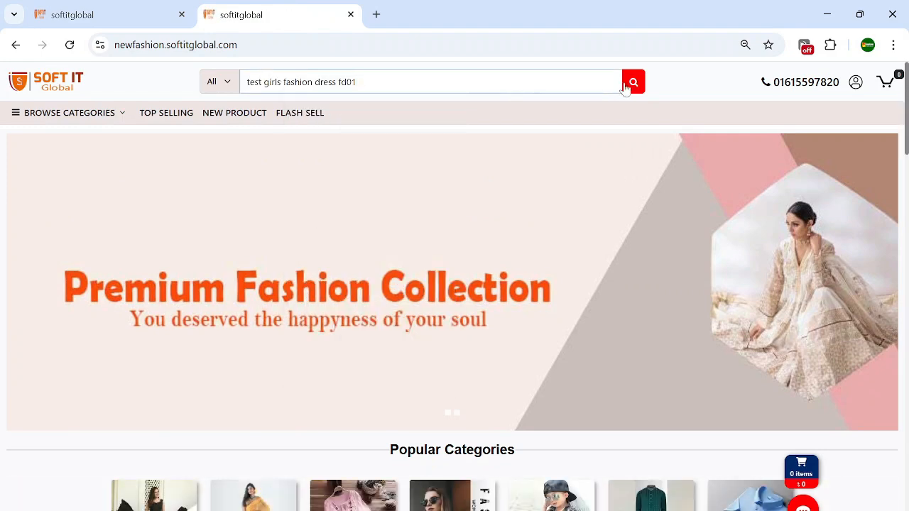
left_click(631, 83)
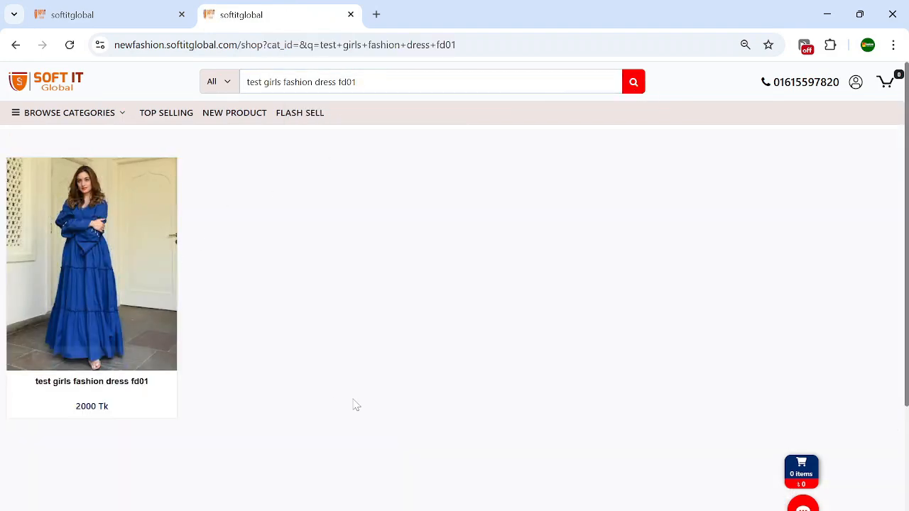
Step: Open the product page of test girls fashion dress fd01 and look over its images and details
left_click(140, 288)
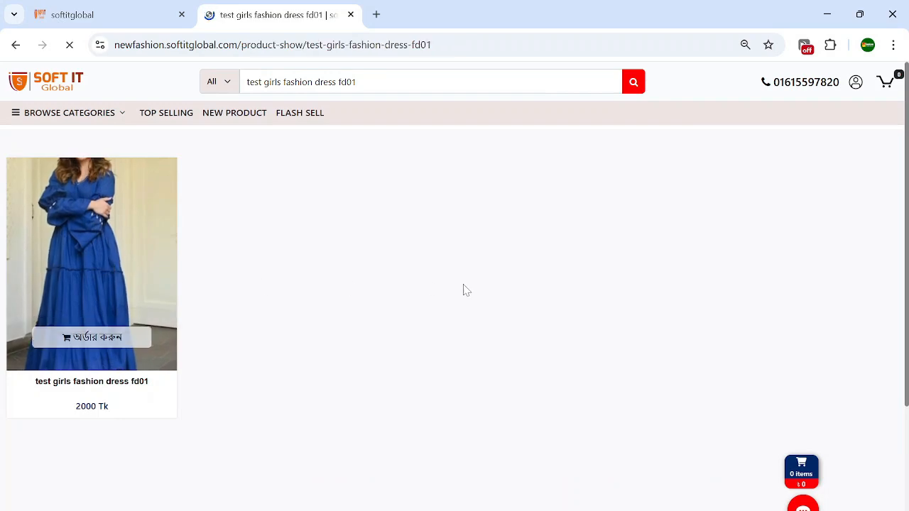
scroll(259, 320, "down", 3)
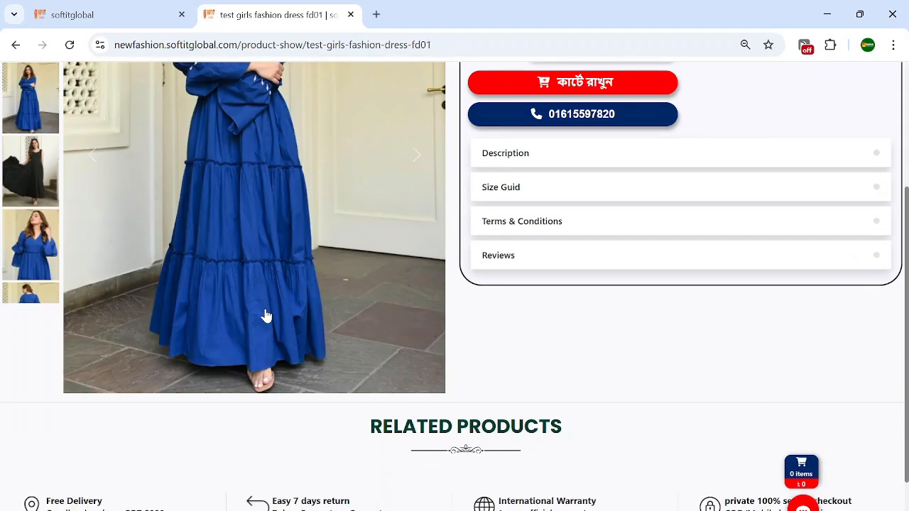
scroll(267, 316, "up", 2)
scroll(21, 313, "up", 1)
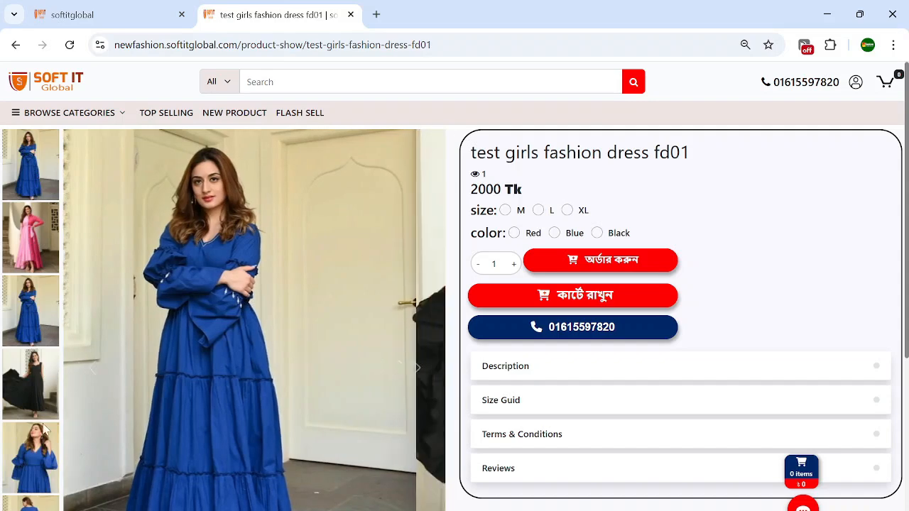
Step: Select size M and check the dress image for each color in turn: Red, Blue and Black
left_click(506, 213)
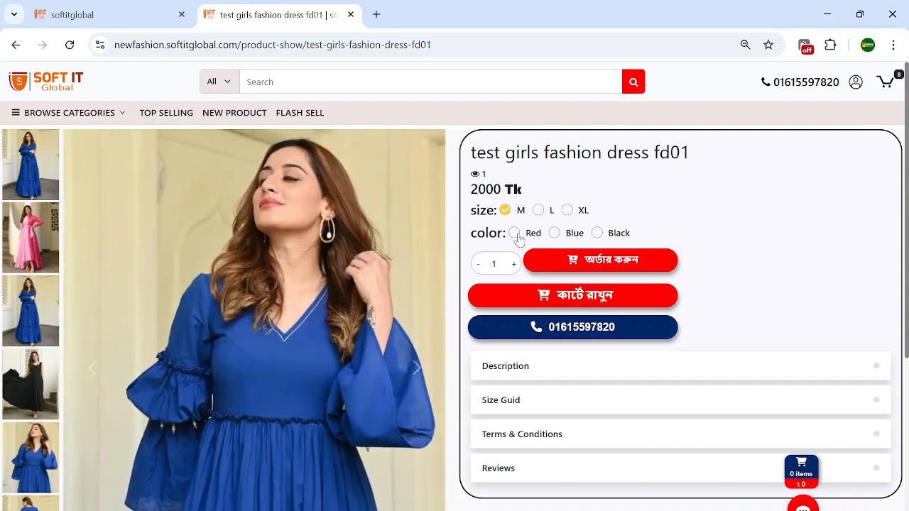
left_click(513, 235)
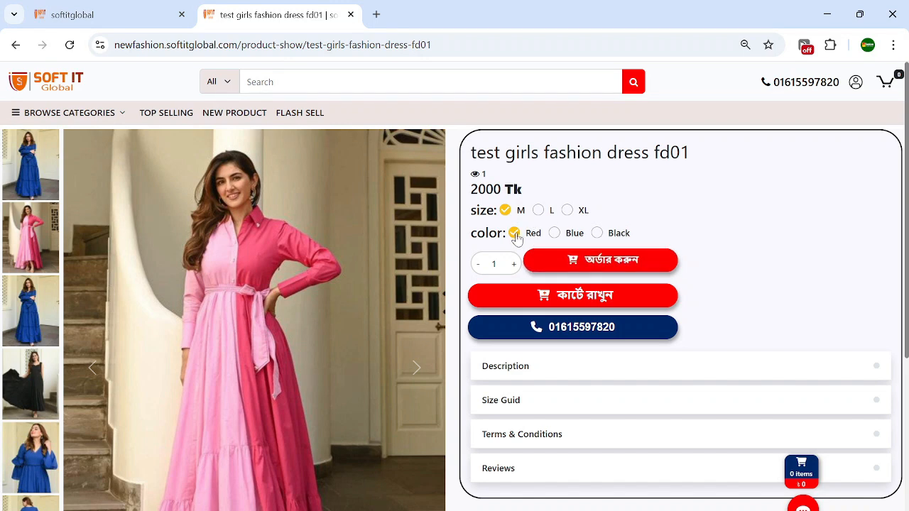
left_click(556, 235)
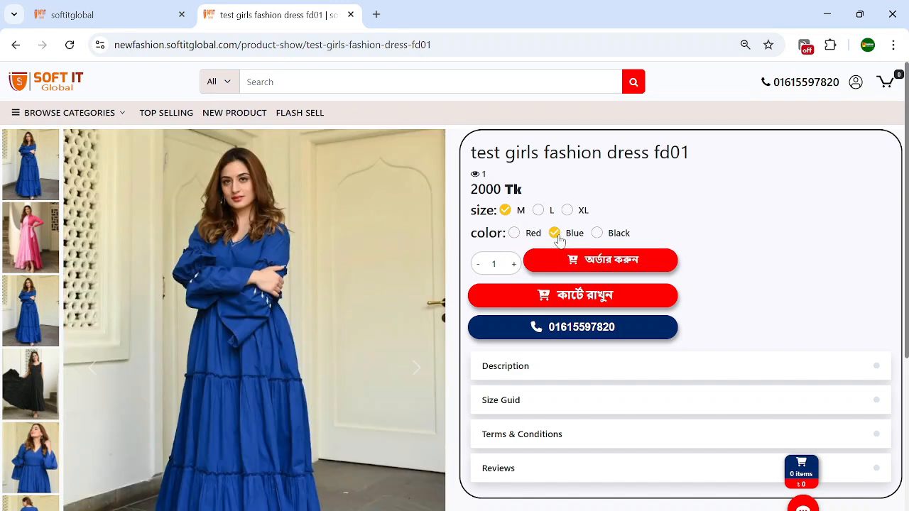
left_click(597, 235)
scroll(724, 249, "down", 2)
scroll(696, 252, "up", 2)
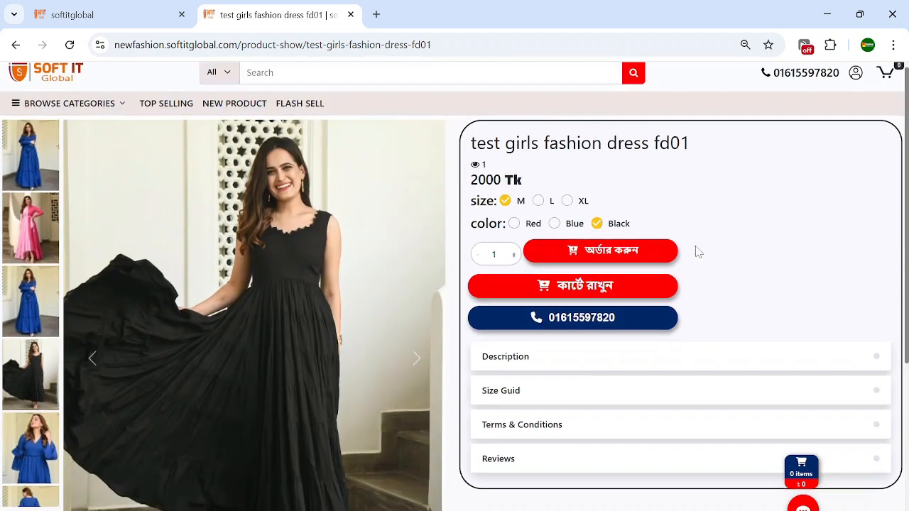
Step: Expand the dress's Description and Size Guid sections and read their contents
left_click(619, 377)
scroll(622, 379, "down", 1)
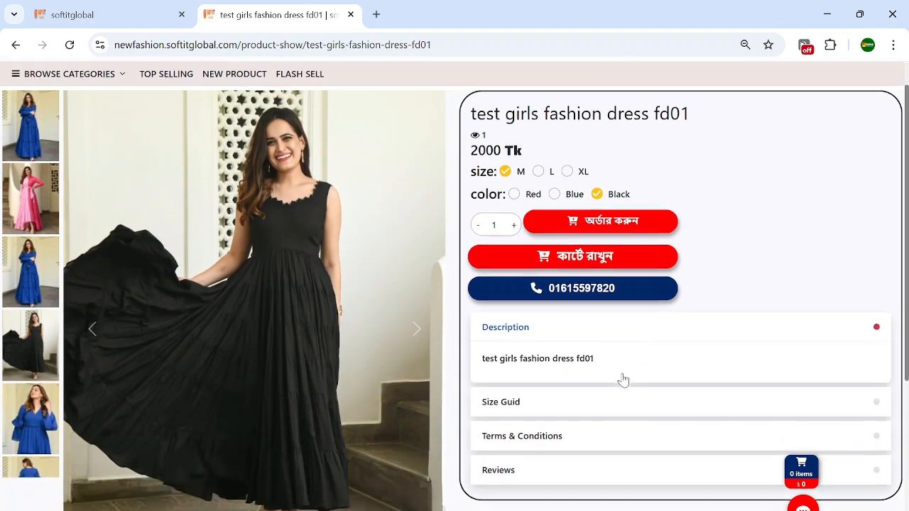
left_click_drag(615, 331, 469, 335)
left_click(752, 253)
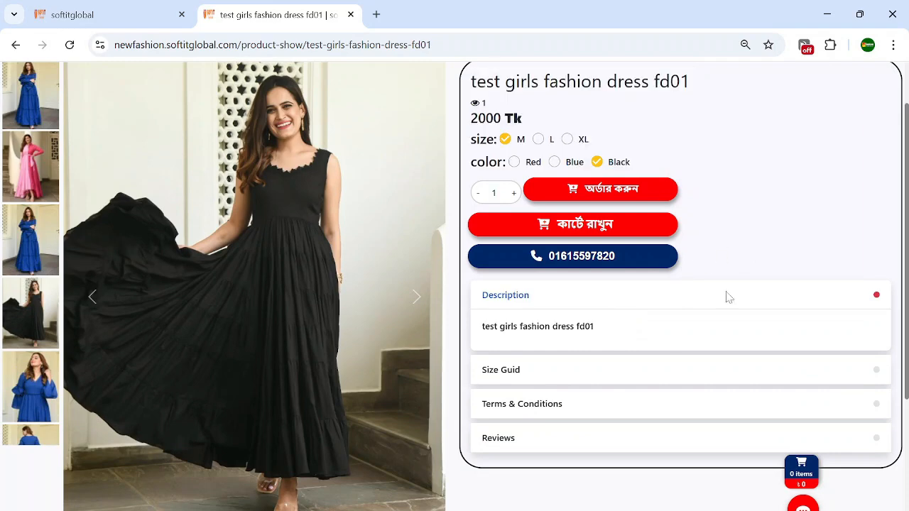
left_click(584, 370)
scroll(666, 353, "down", 2)
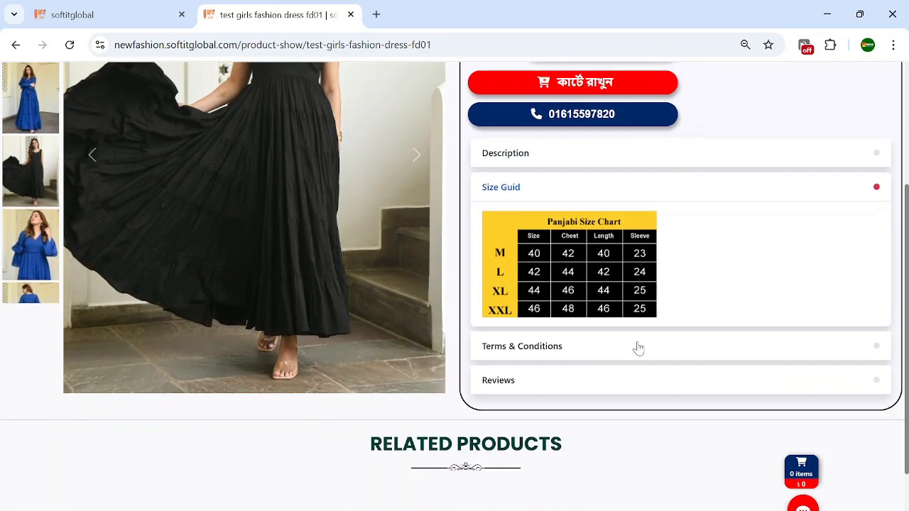
Step: Expand the Terms & Conditions and Reviews sections, look over the review form and collapse it
left_click(586, 350)
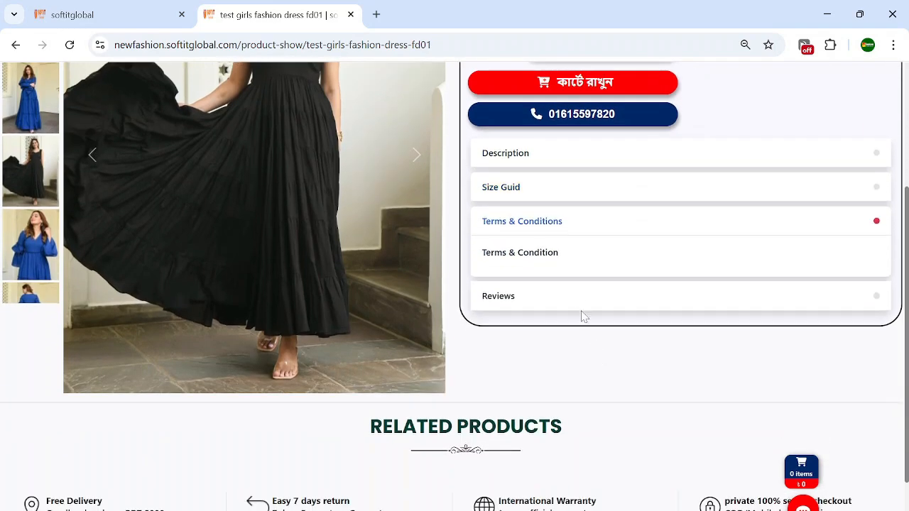
left_click(582, 298)
scroll(772, 363, "down", 2)
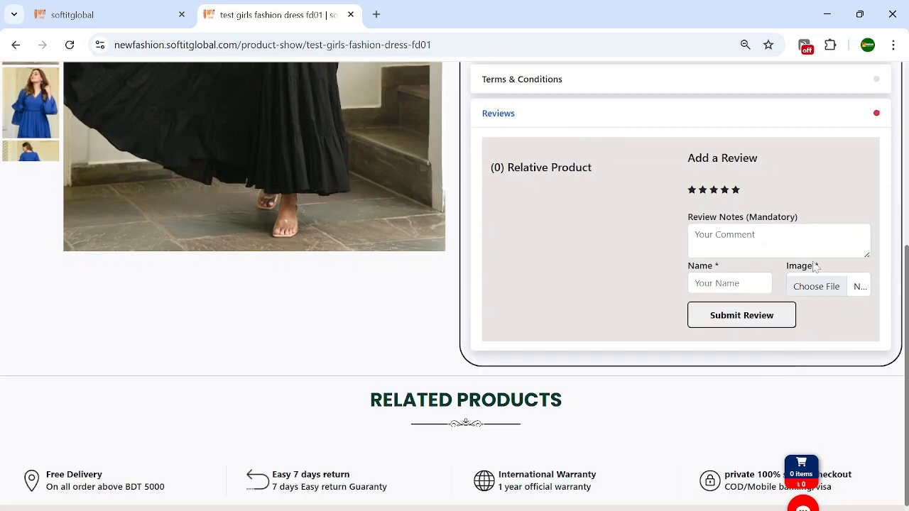
left_click(876, 115)
scroll(876, 115, "up", 10)
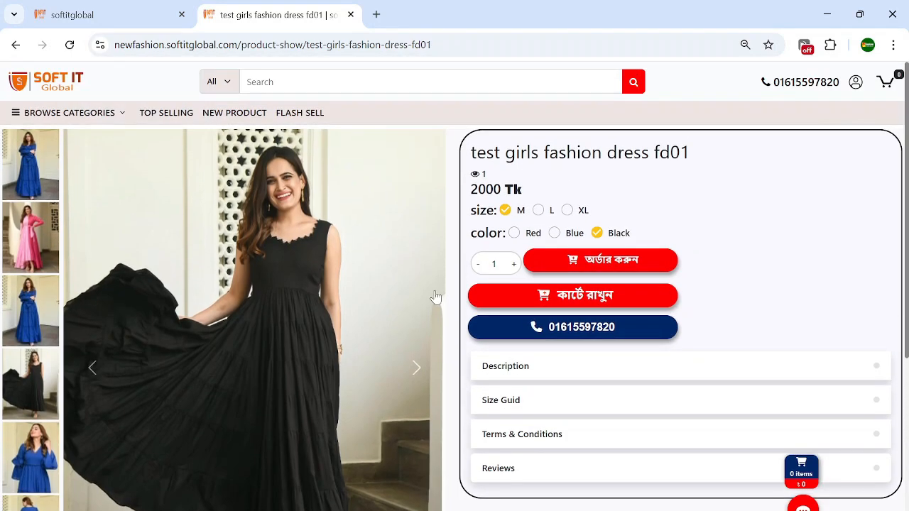
Step: Return to the storefront's home page and look over the Popular Categories and Flash Sell products
left_click(99, 13)
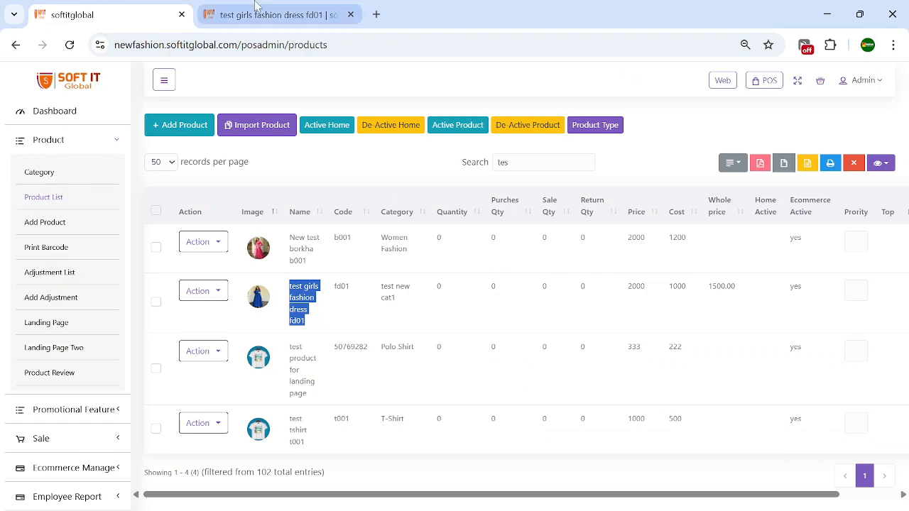
left_click(267, 14)
left_click(64, 84)
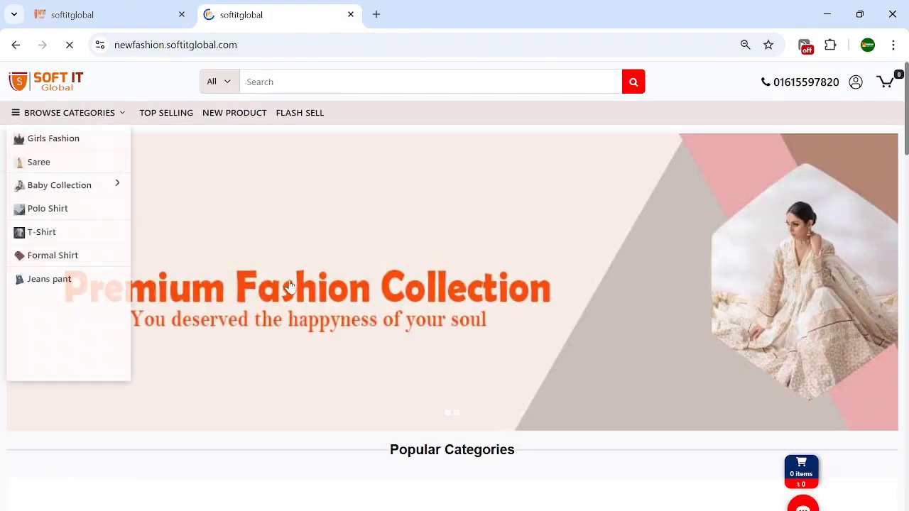
scroll(312, 286, "down", 5)
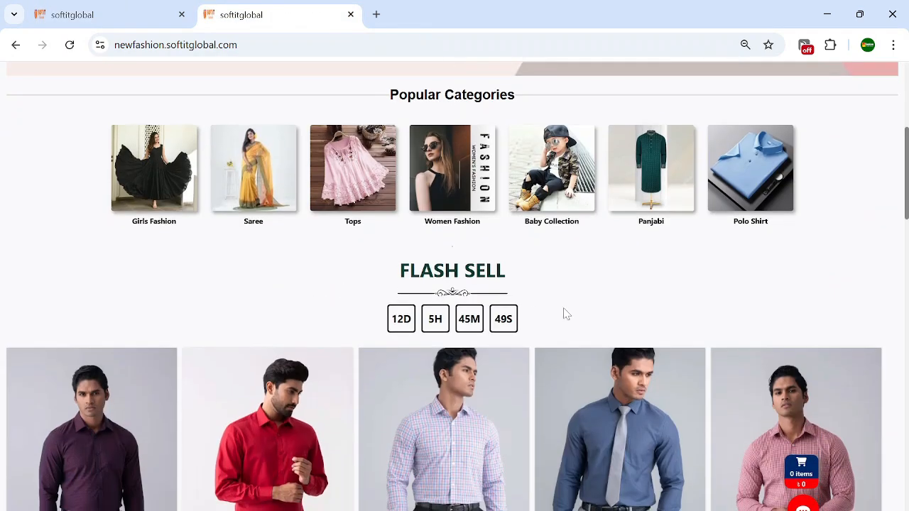
scroll(566, 314, "down", 2)
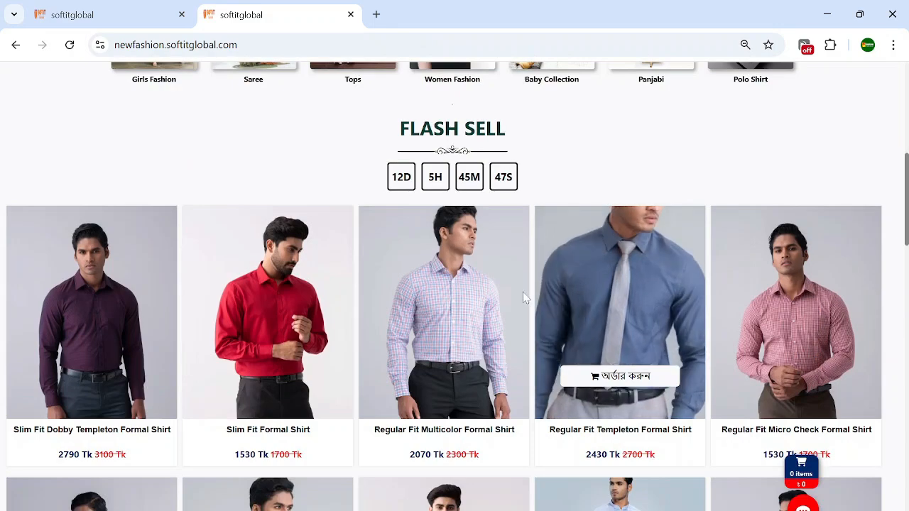
scroll(482, 270, "down", 2)
scroll(482, 284, "up", 9)
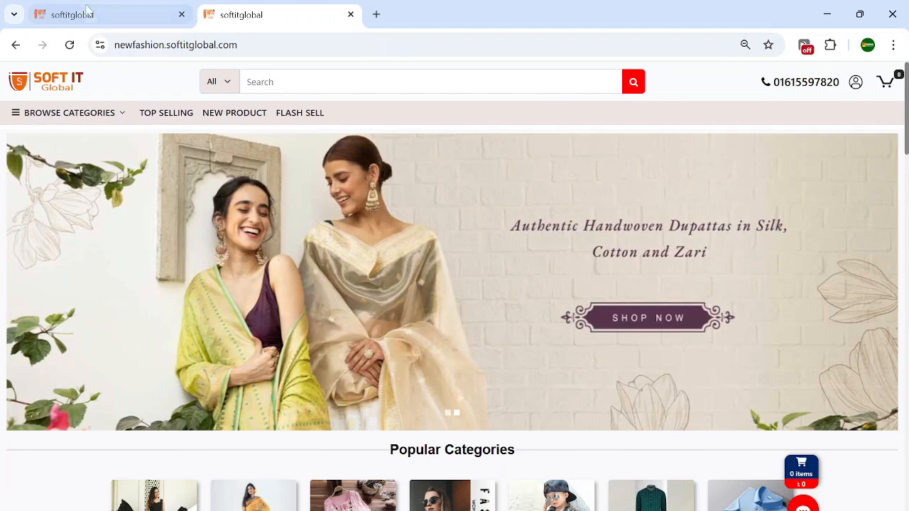
Step: Switch to the admin site, open the Sale List and look over the pending orders and status filters
left_click(87, 10)
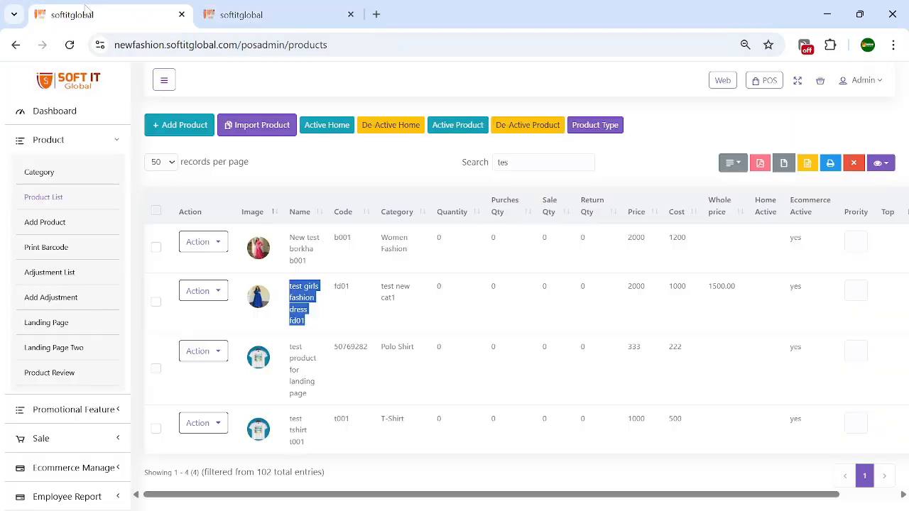
left_click(119, 147)
left_click(118, 203)
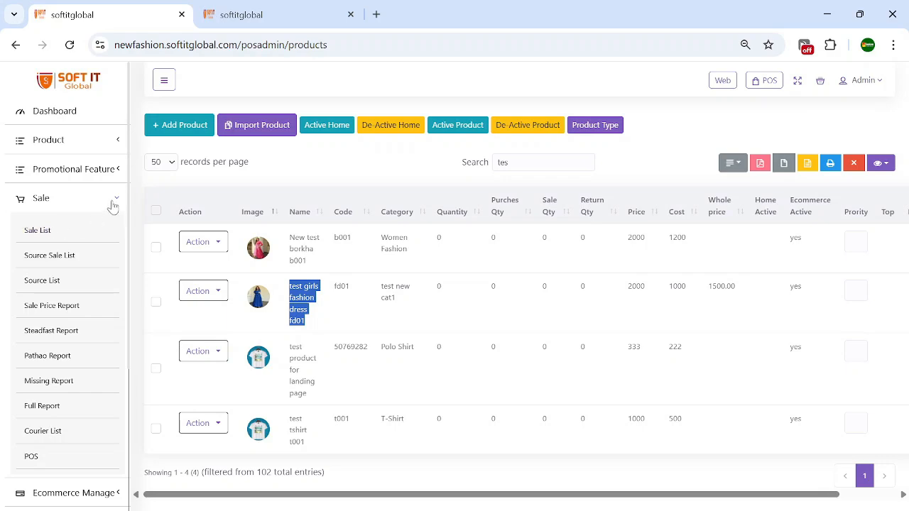
left_click(43, 231)
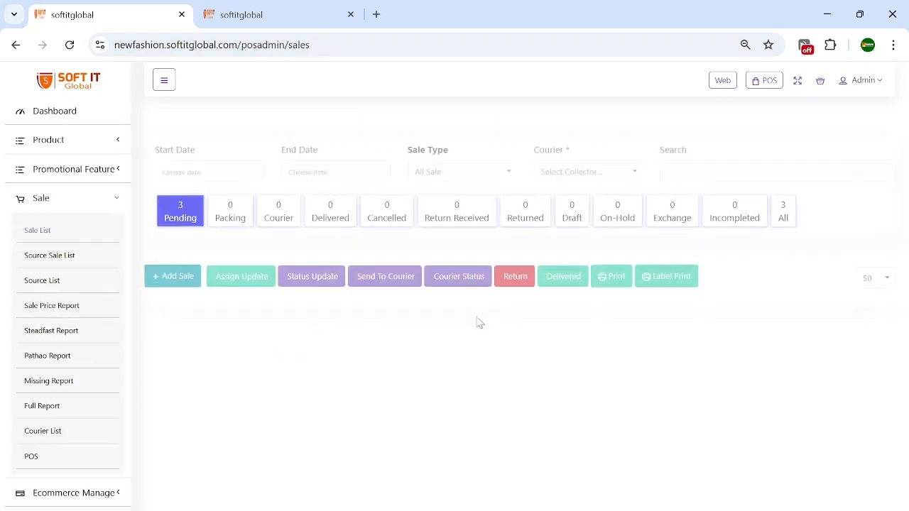
scroll(323, 274, "down", 2)
scroll(507, 322, "down", 1)
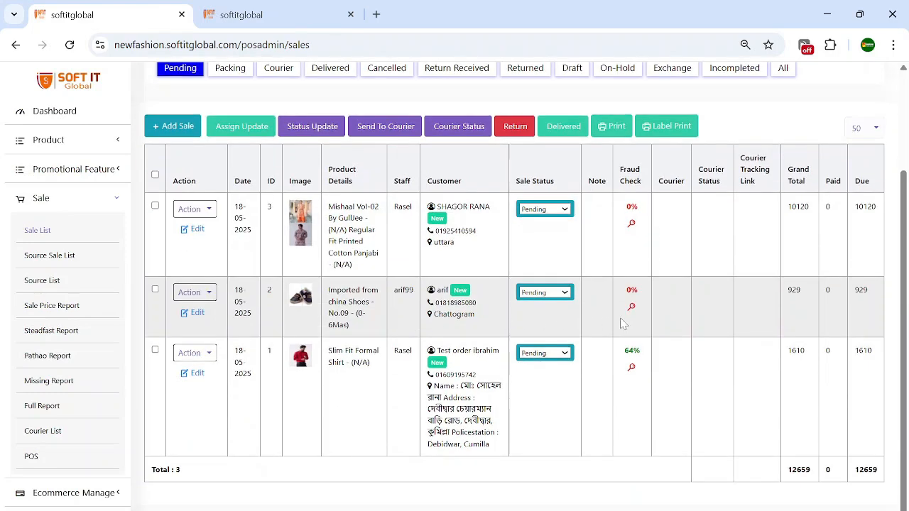
scroll(860, 324, "up", 3)
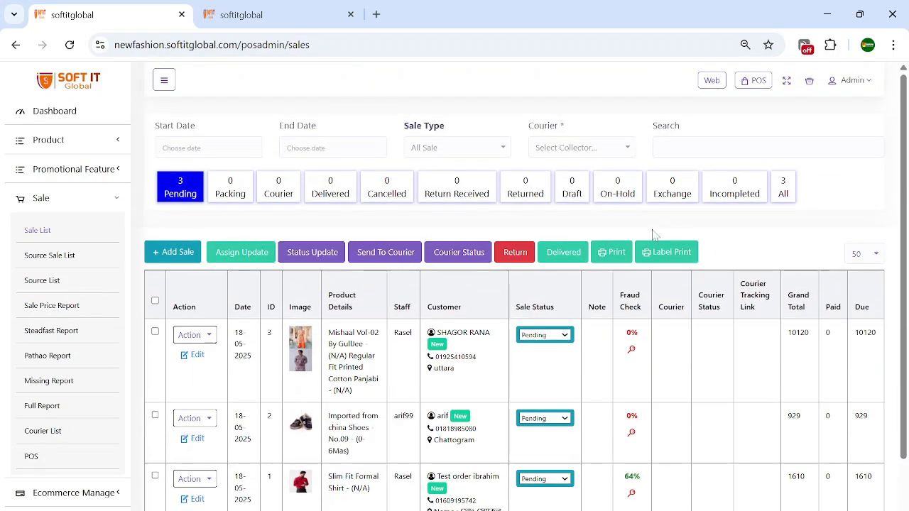
scroll(299, 245, "down", 2)
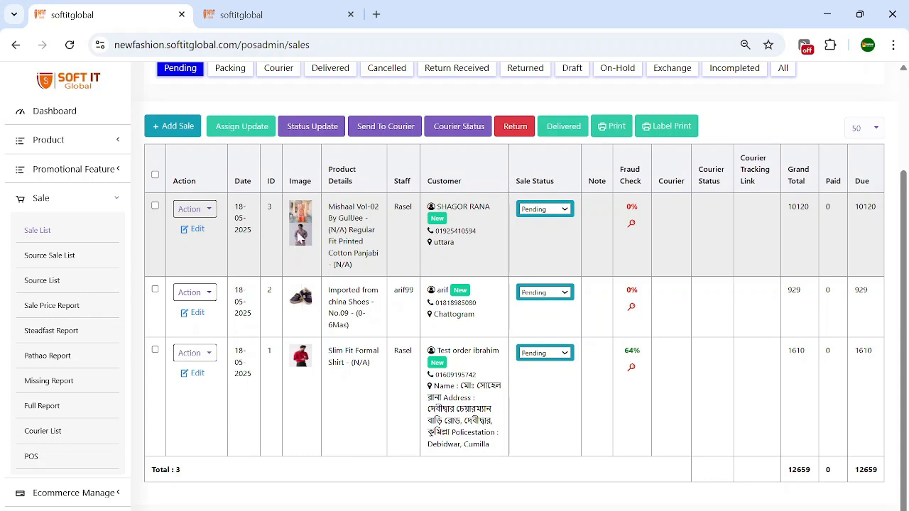
Step: Examine the first listed sale's product details, staff and sale status options, keeping its status as Pending
left_click_drag(364, 267, 329, 219)
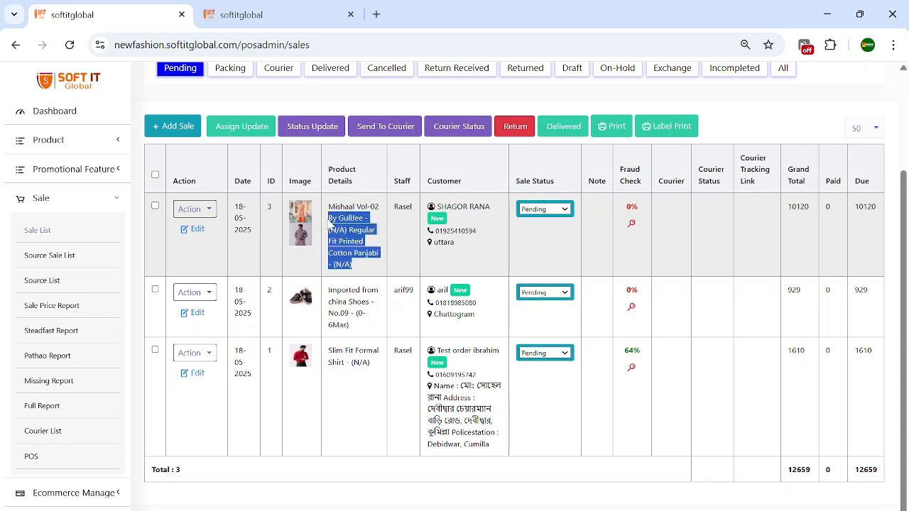
left_click(330, 220)
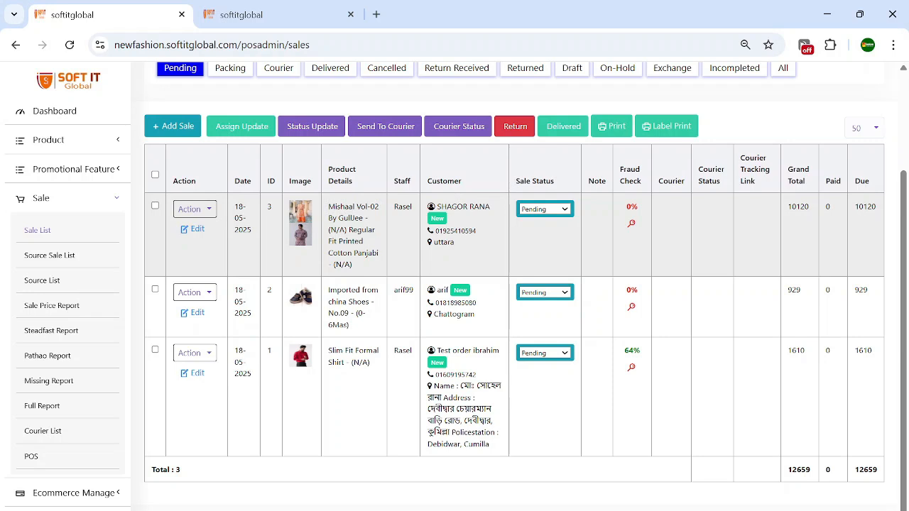
double_click(403, 206)
left_click(406, 225)
left_click(558, 209)
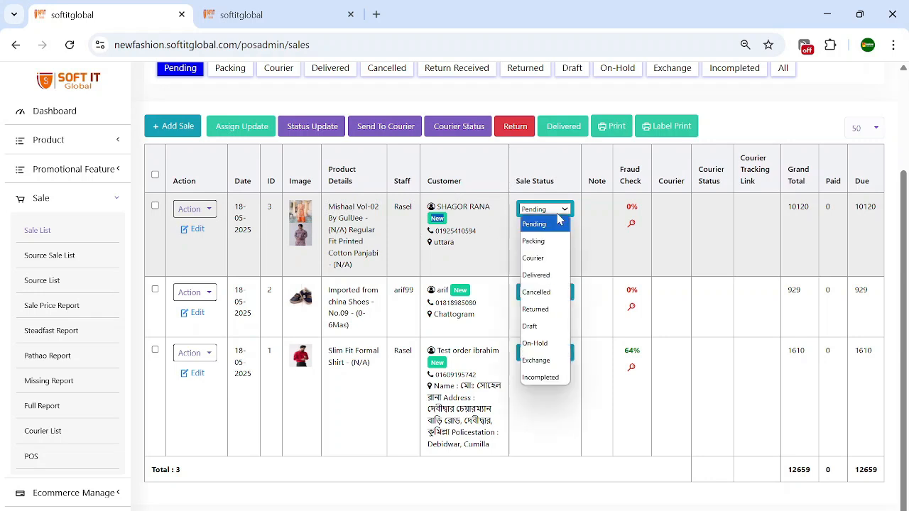
left_click(558, 221)
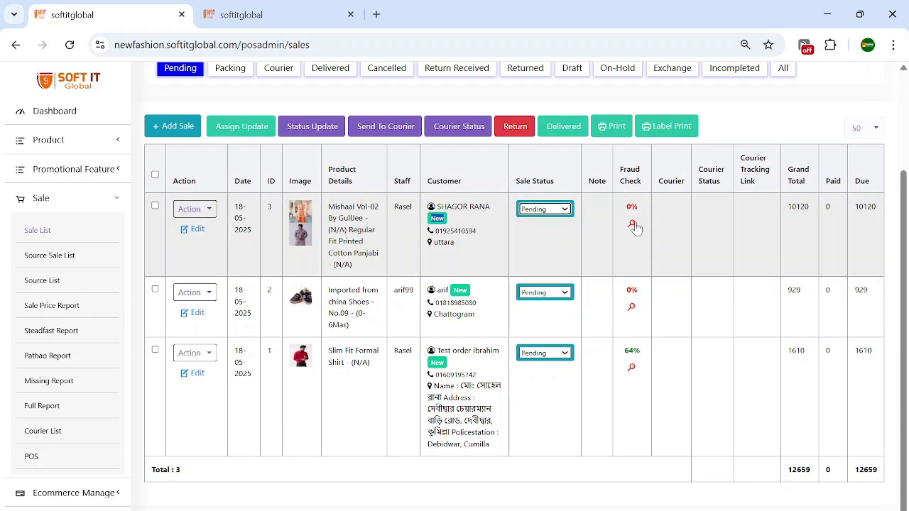
Step: Examine the customer's phone number on the first listed sale and the full address on the last one
double_click(456, 231)
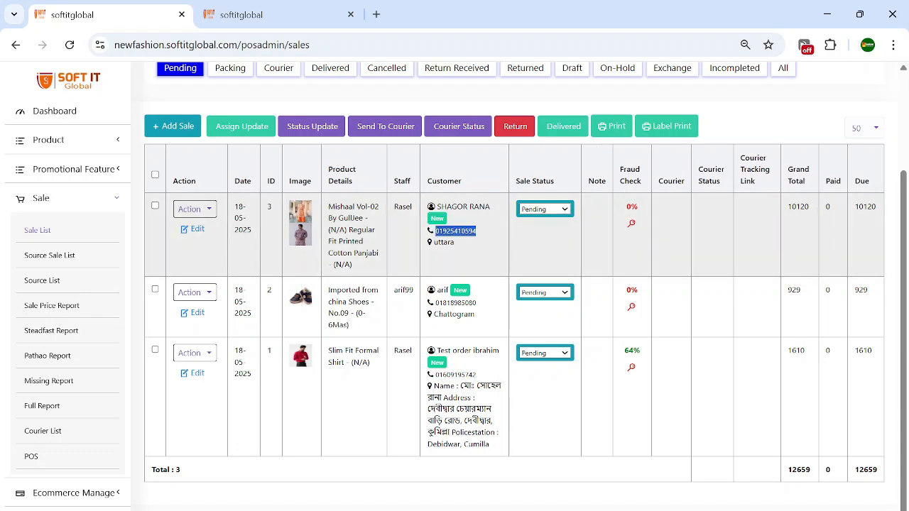
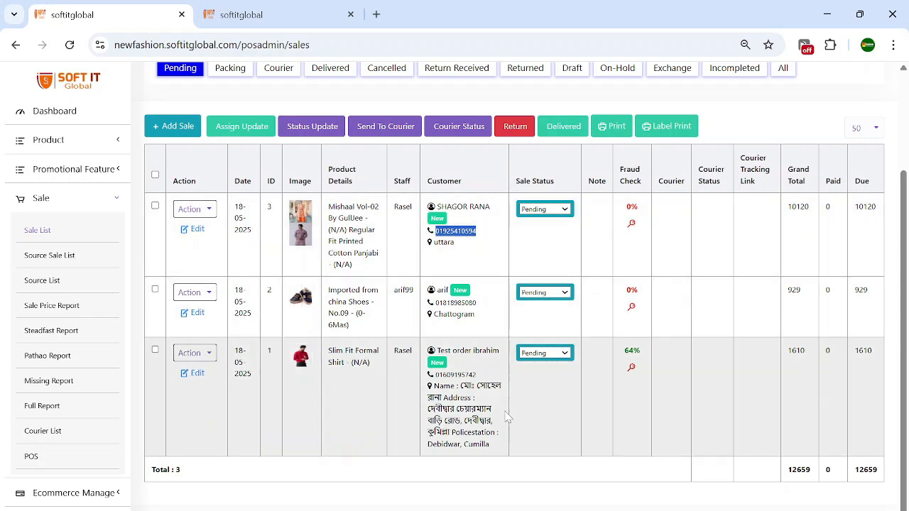
double_click(468, 385)
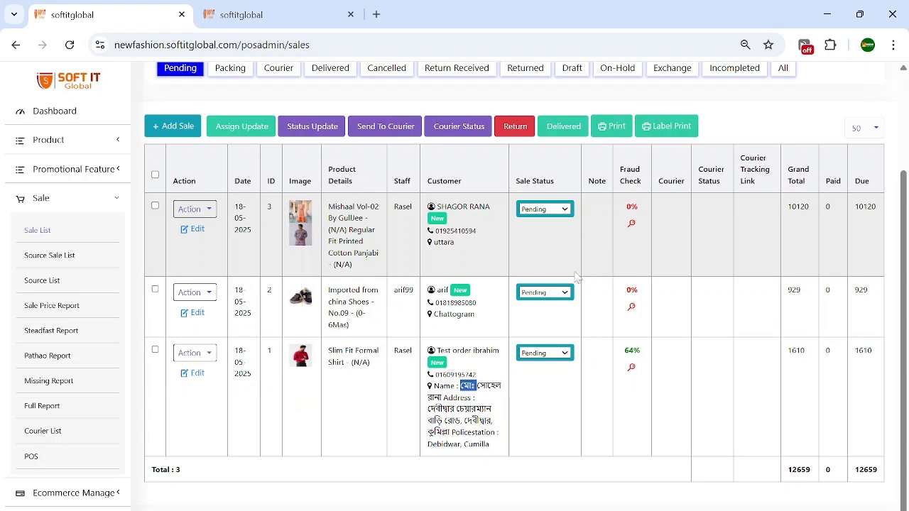
scroll(279, 306, "up", 1)
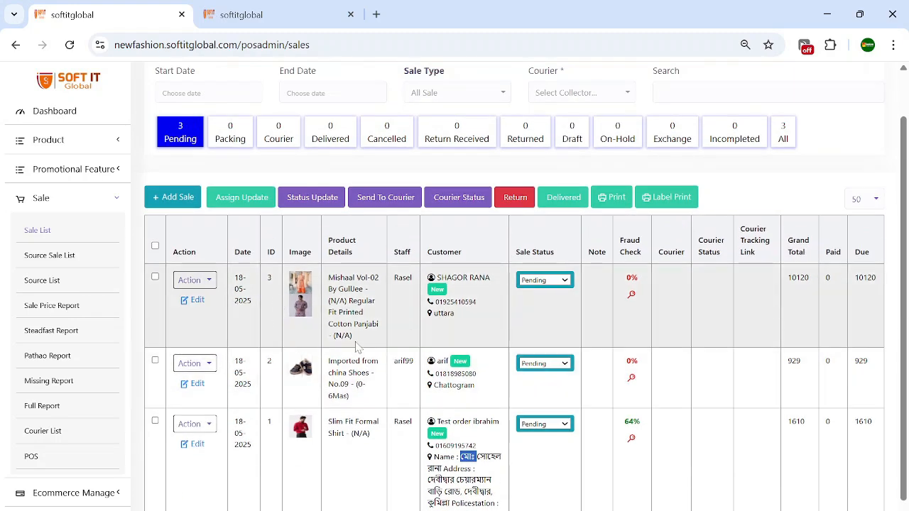
scroll(385, 298, "down", 1)
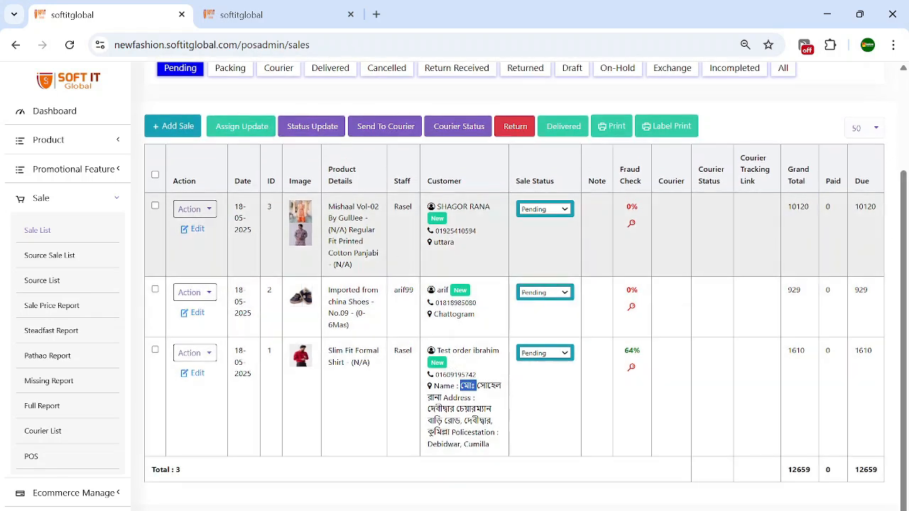
Step: Check the first listed sale's customer phone and address, and open that sale for editing
double_click(458, 231)
left_click_drag(484, 233, 484, 239)
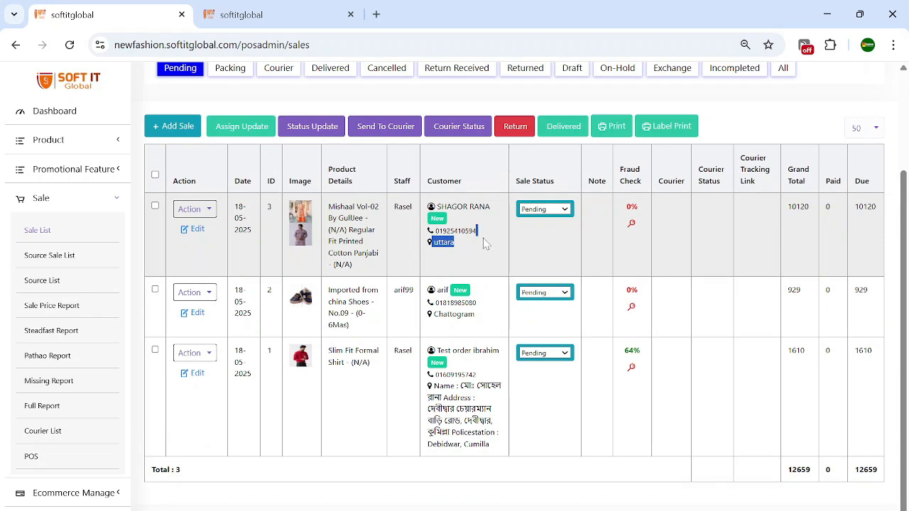
left_click(201, 230)
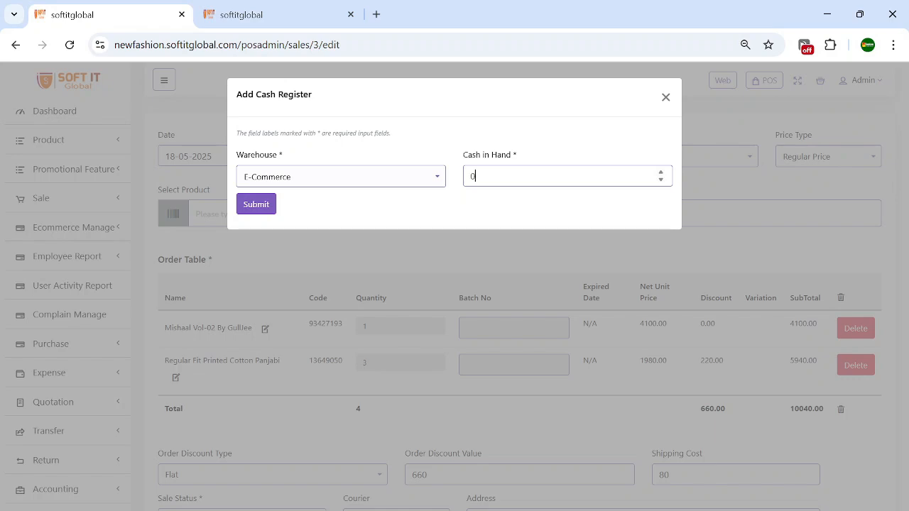
Step: Add the E-Commerce cash register with 0 cash in hand, and examine the opened sale's discount, shipping cost and courier options
left_click(270, 205)
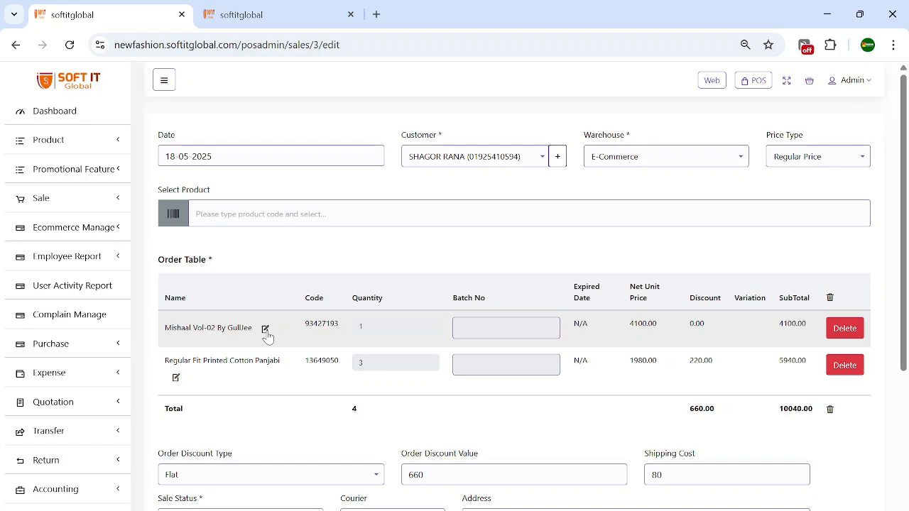
scroll(569, 390, "down", 1)
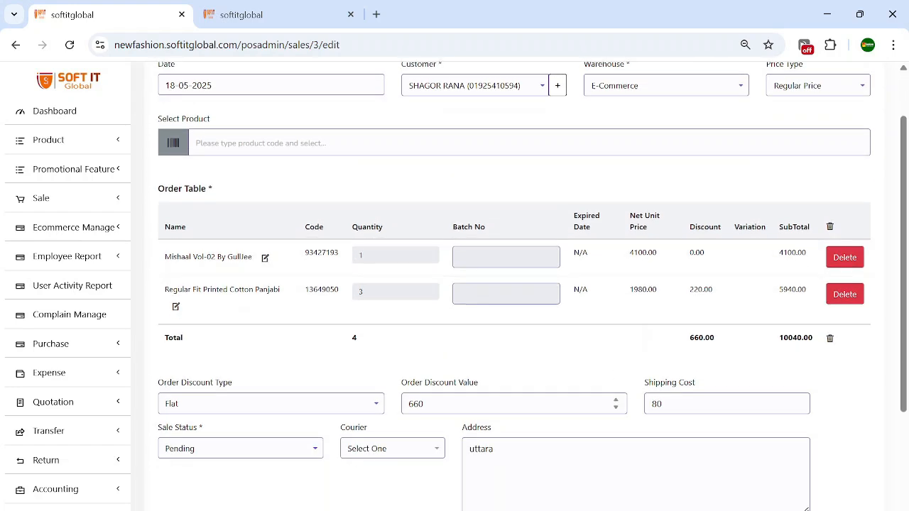
left_click_drag(436, 404, 373, 407)
scroll(514, 284, "down", 2)
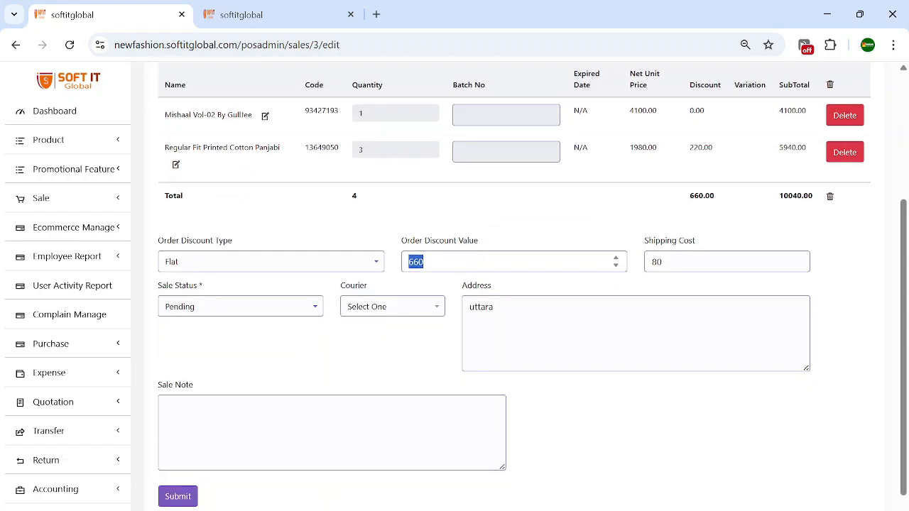
key("Tab")
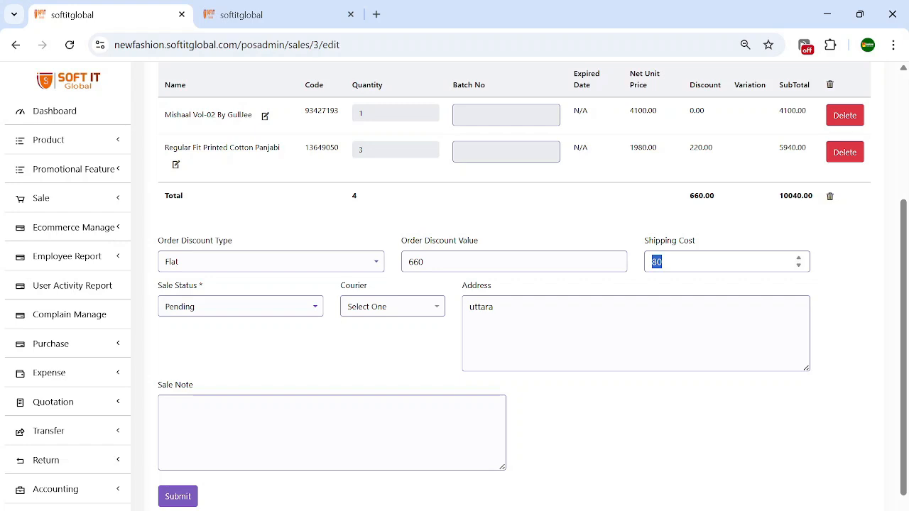
scroll(396, 325, "up", 2)
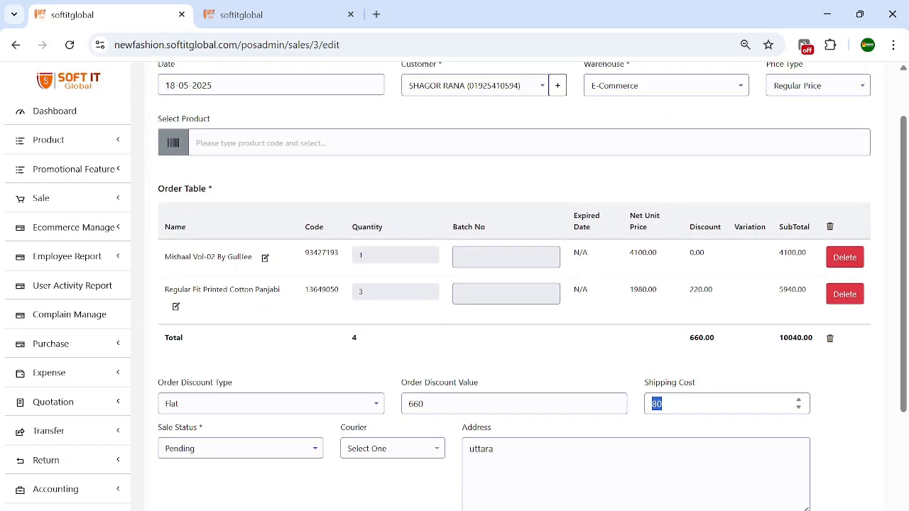
scroll(395, 325, "down", 2)
left_click(419, 311)
left_click(420, 312)
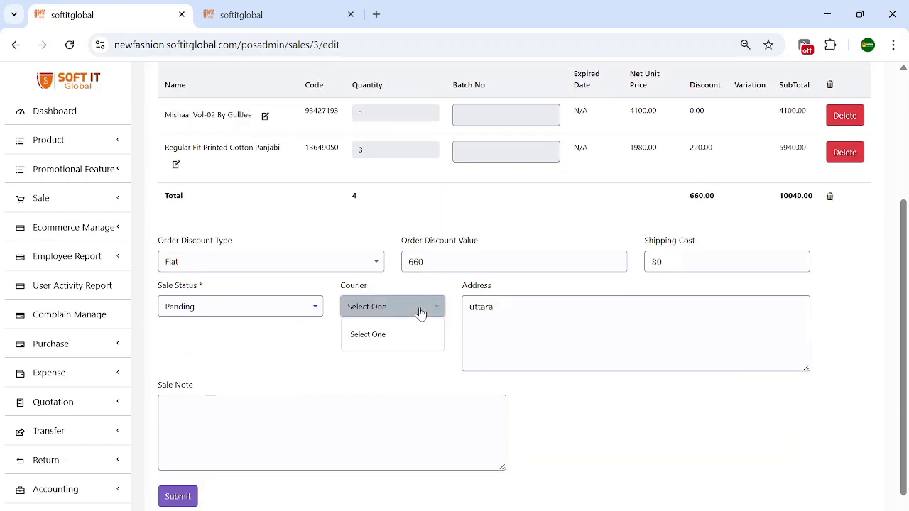
left_click(420, 312)
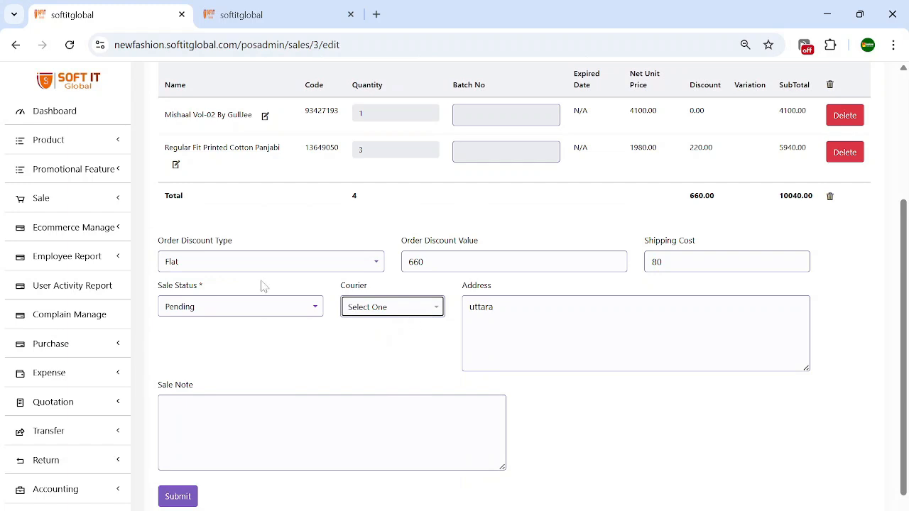
Step: Open the Setting Manage page of Ecommerce Manage in a new browser tab and switch to it
left_click(113, 174)
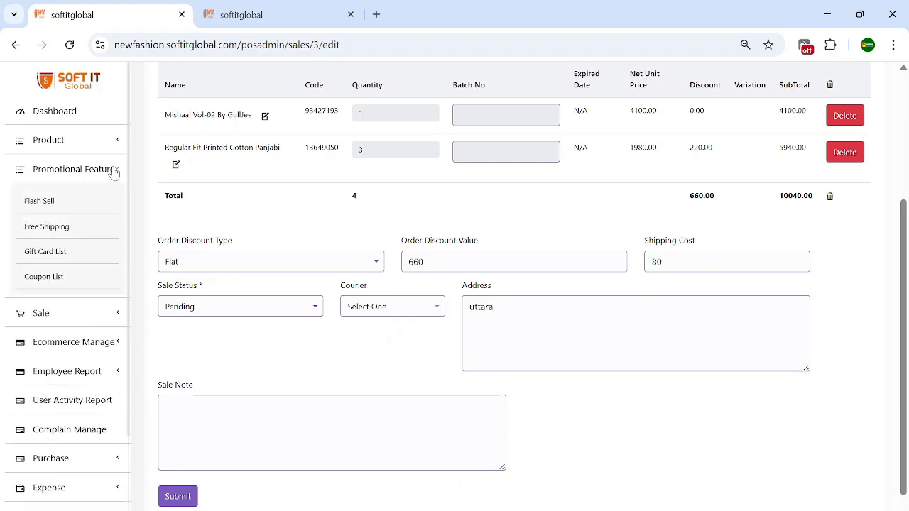
left_click(114, 171)
left_click(113, 233)
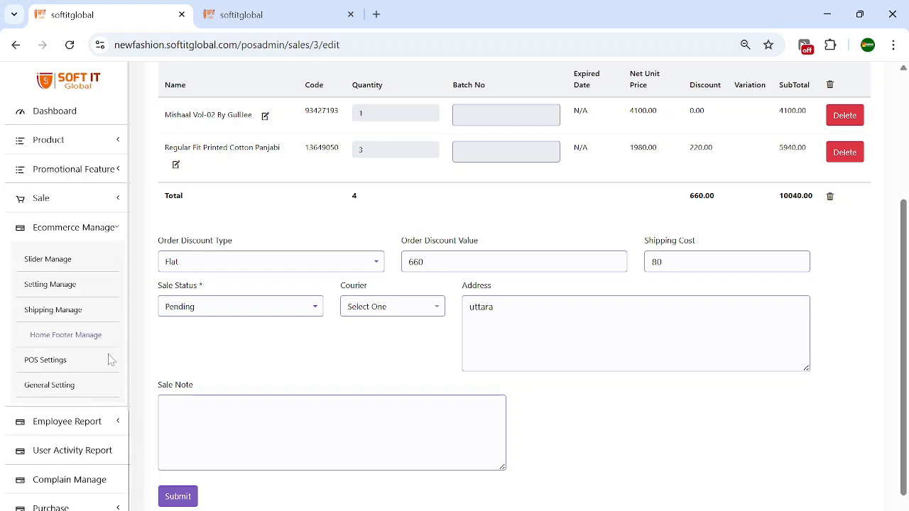
right_click(55, 284)
left_click(140, 303)
key("ctrl+Tab")
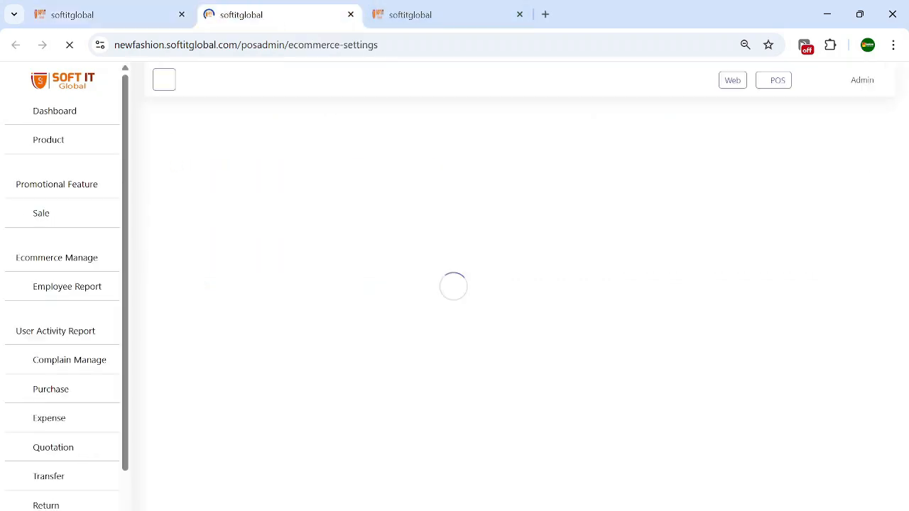
Step: Set the Fraudulent Check option to Active in the e-commerce settings
scroll(514, 458, "down", 20)
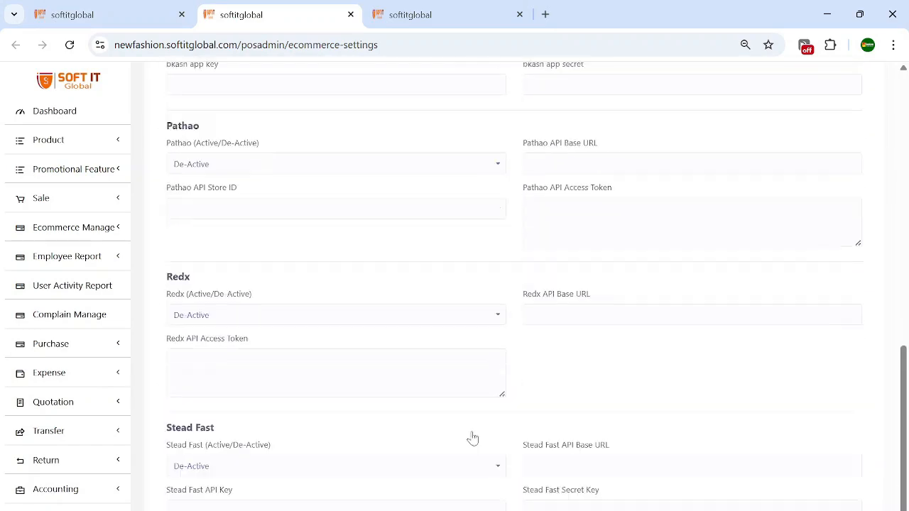
scroll(378, 410, "up", 7)
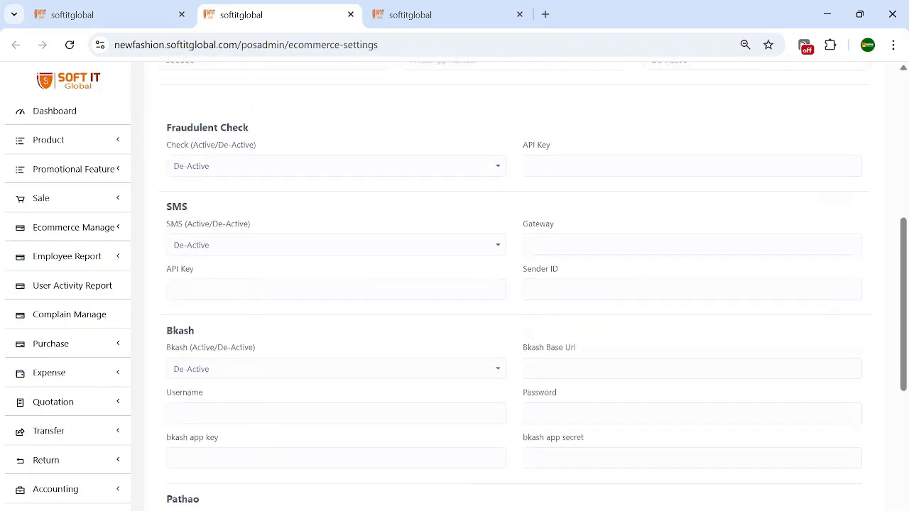
left_click(289, 234)
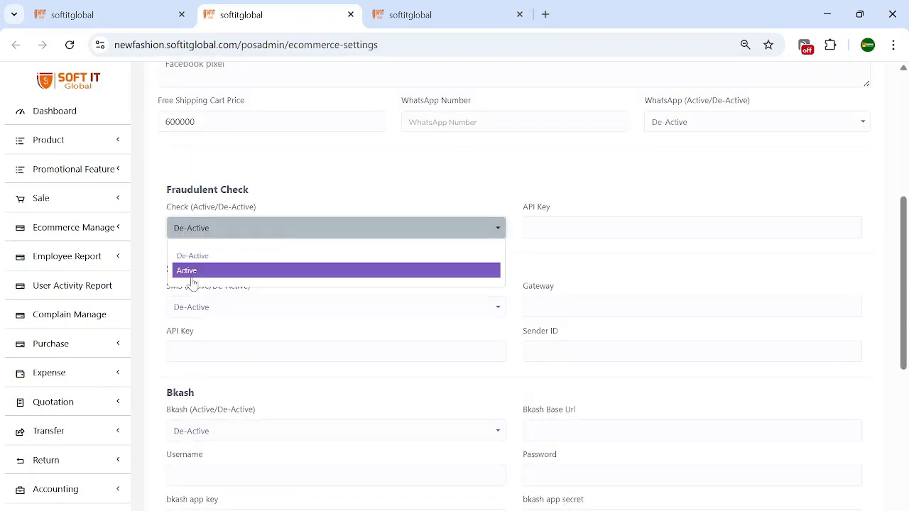
left_click(190, 271)
left_click(582, 229)
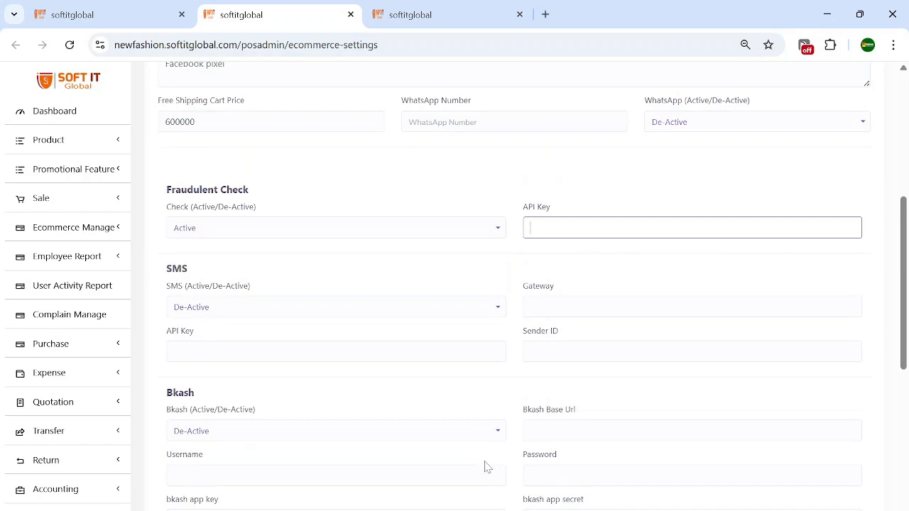
Step: Set the Stead Fast courier integration to Active and save the e-commerce settings
scroll(487, 467, "down", 7)
left_click(252, 363)
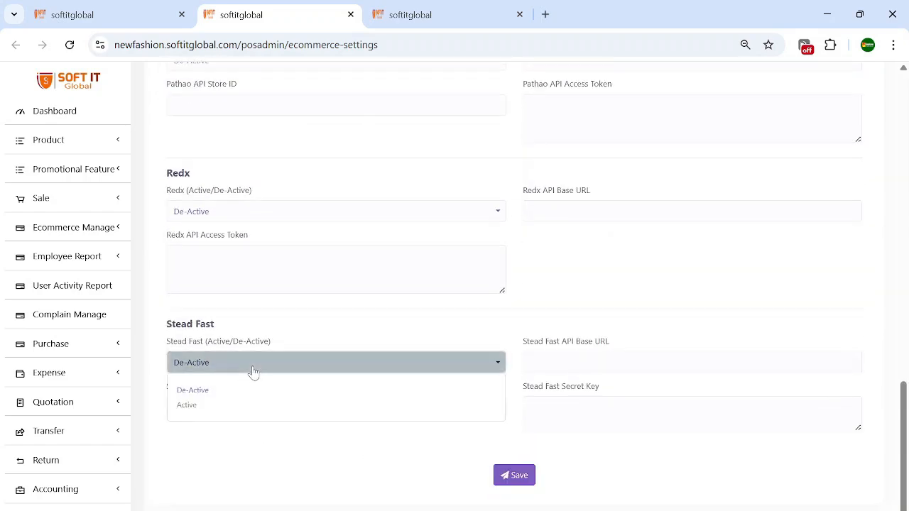
left_click(191, 405)
left_click(519, 475)
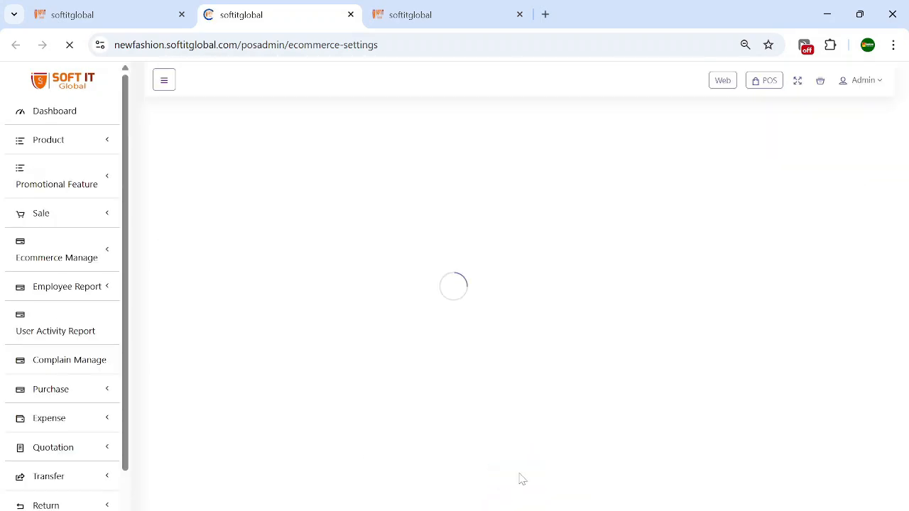
Step: Open the first listed sale from the Sale List for editing, set its courier to Stead Fast and submit it
left_click(89, 198)
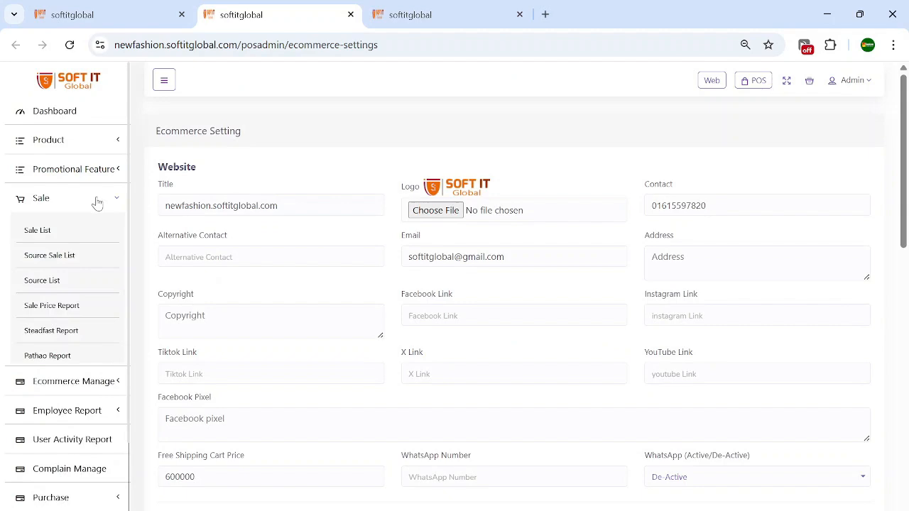
left_click(42, 231)
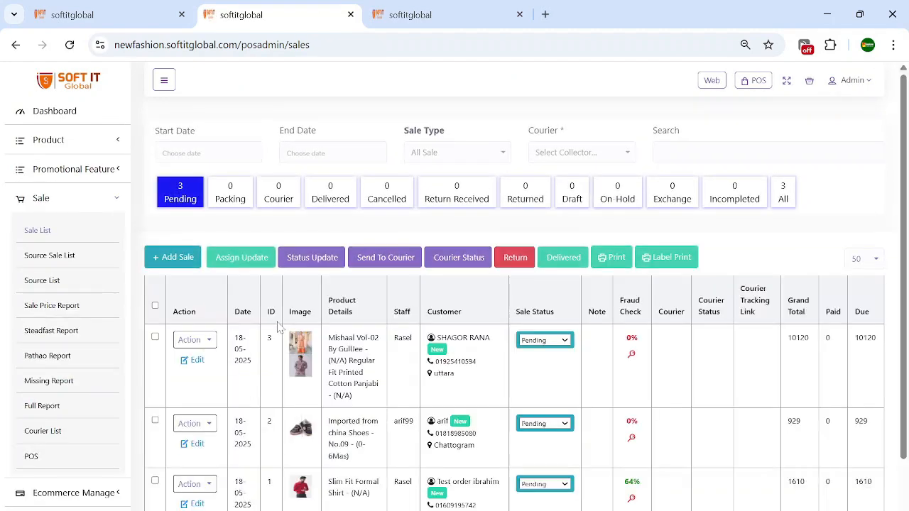
left_click(193, 360)
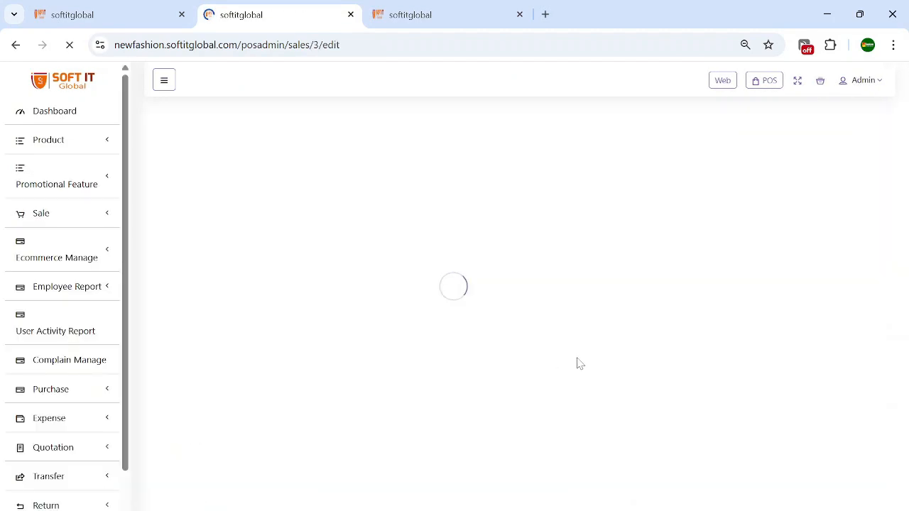
scroll(456, 297, "down", 4)
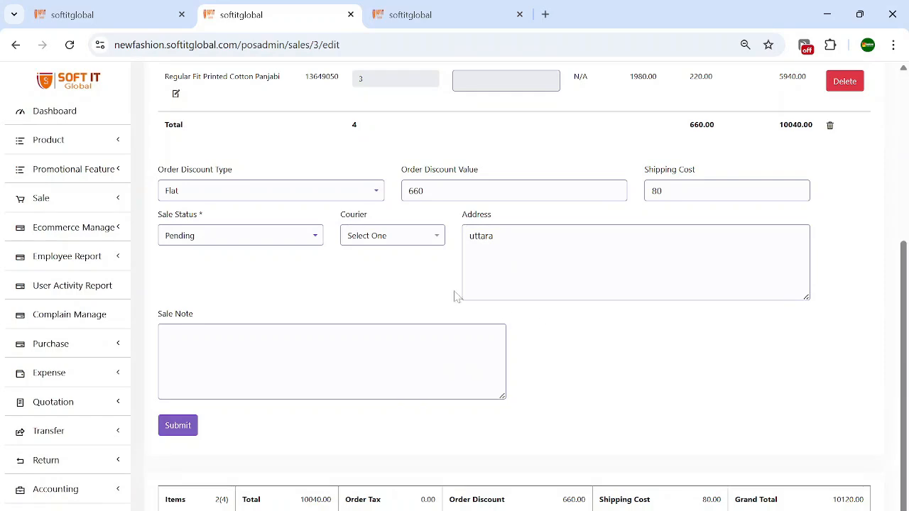
left_click(422, 236)
left_click(391, 278)
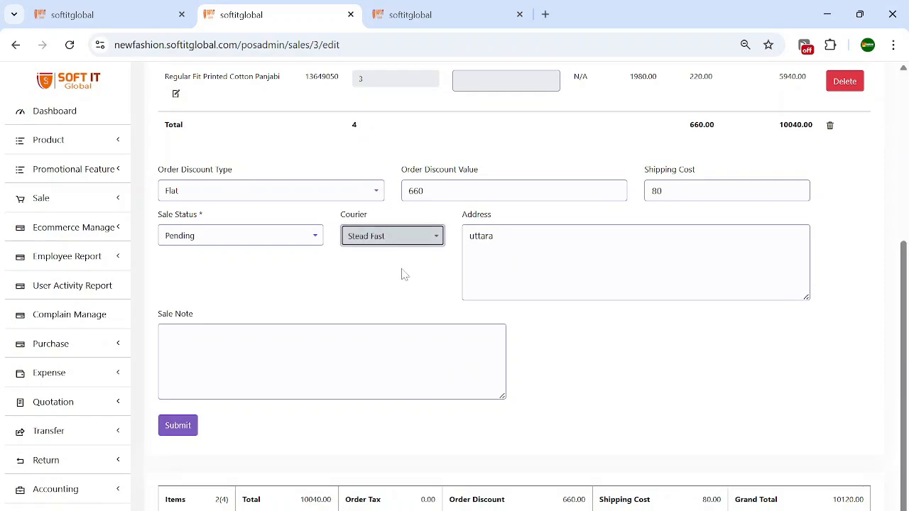
left_click(179, 427)
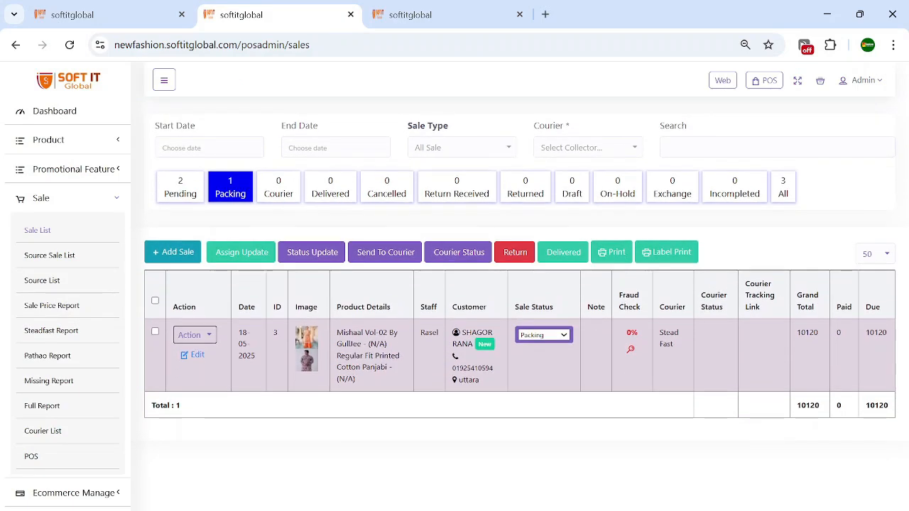
Step: Try to send the sale in Packing to the Stead Fast courier
left_click(155, 301)
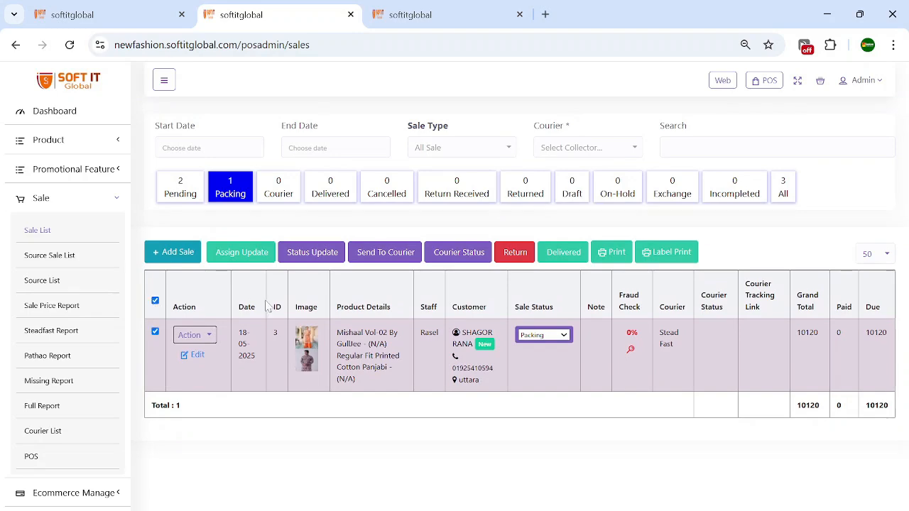
left_click(377, 260)
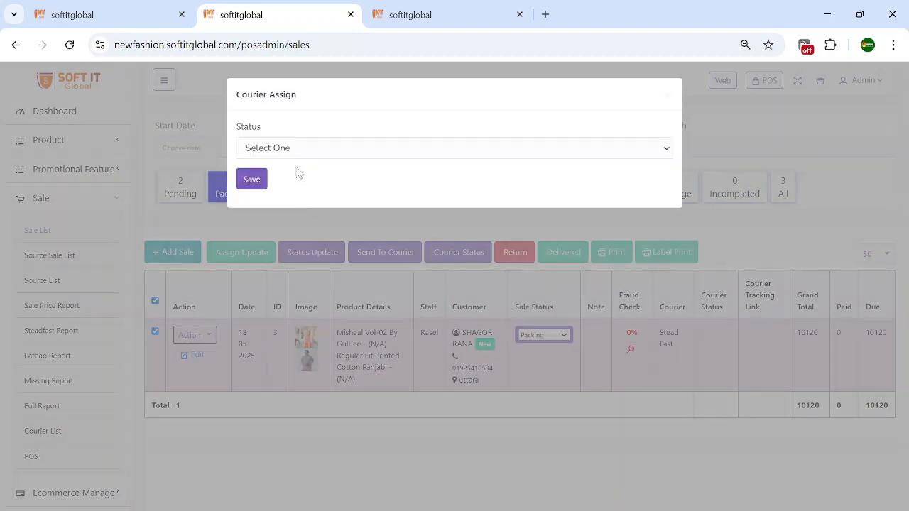
left_click(310, 148)
left_click(279, 224)
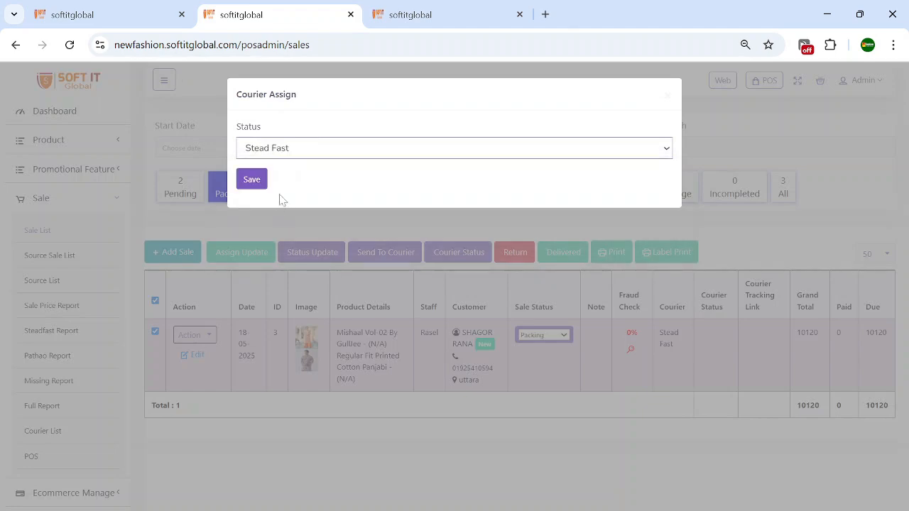
left_click(328, 235)
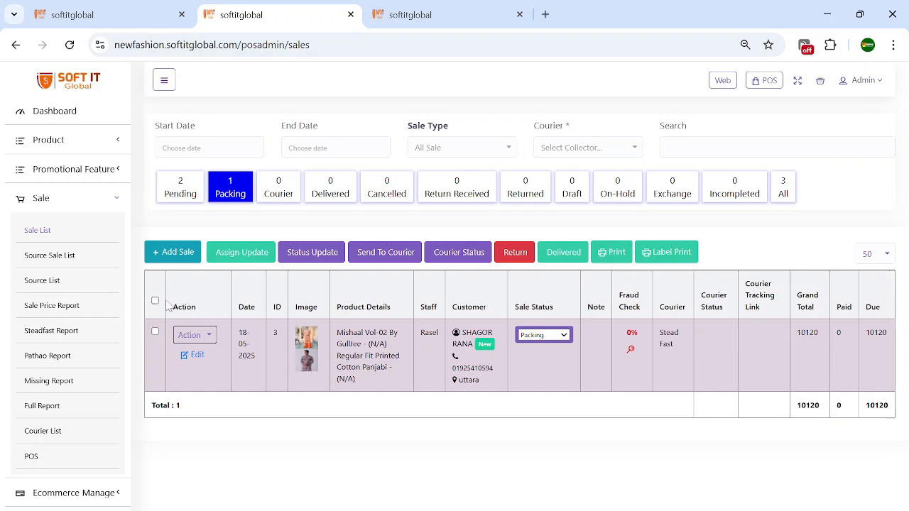
Step: Check the Courier sales, open the printable invoice for the sale in Packing, and return to the sale list
left_click(280, 199)
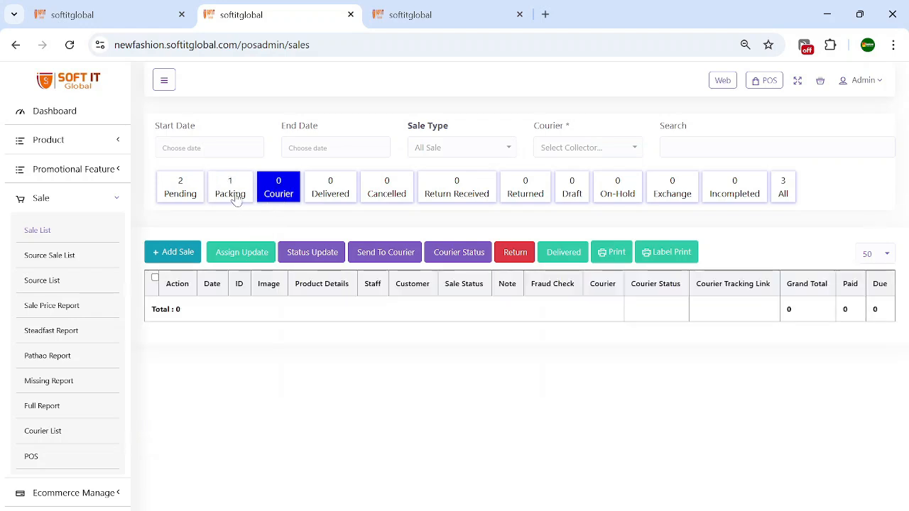
left_click(248, 199)
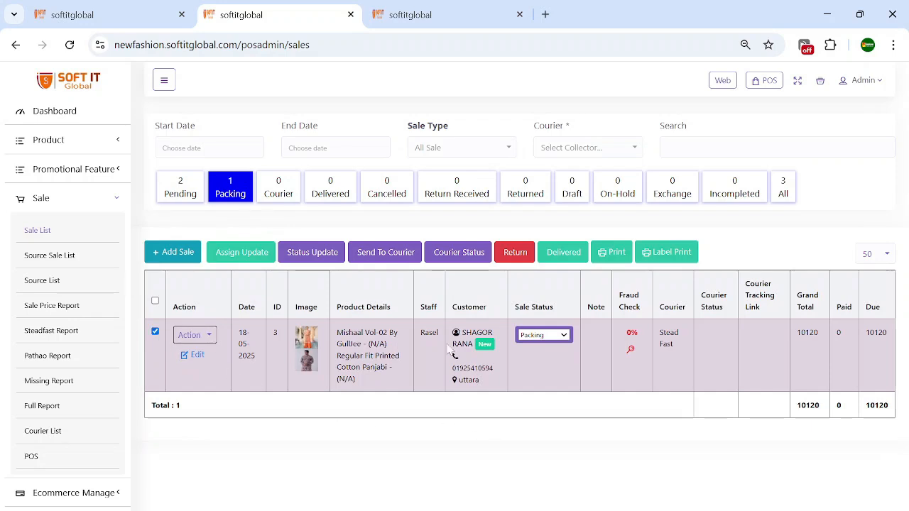
left_click(612, 254)
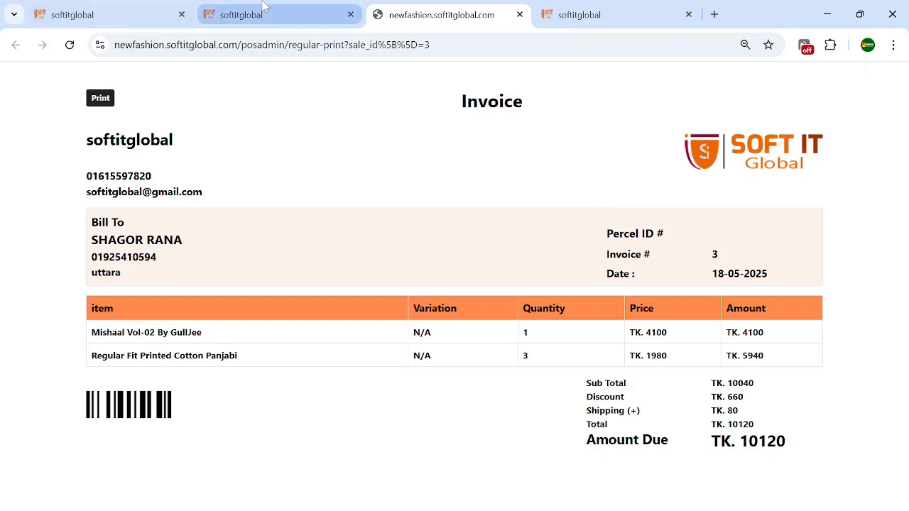
left_click(245, 15)
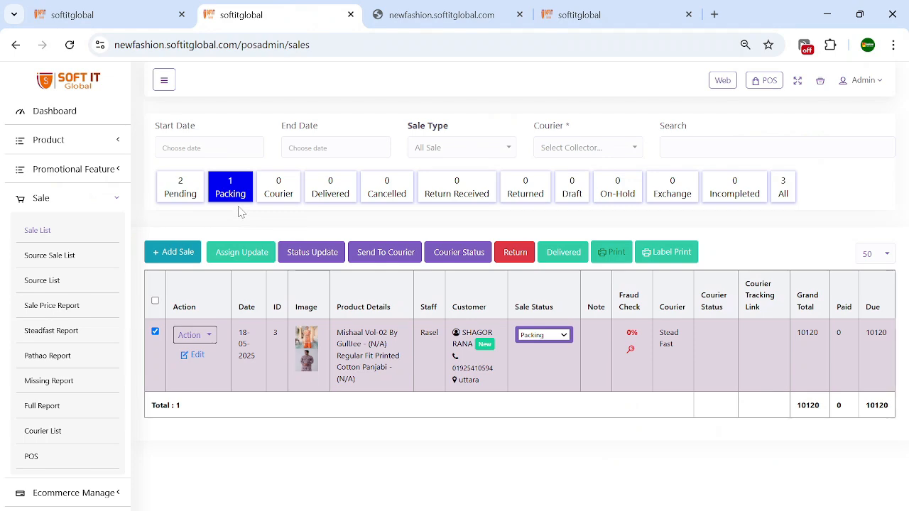
Step: Reload the sale list and look through the Courier, Returned and Pending sales
left_click(69, 45)
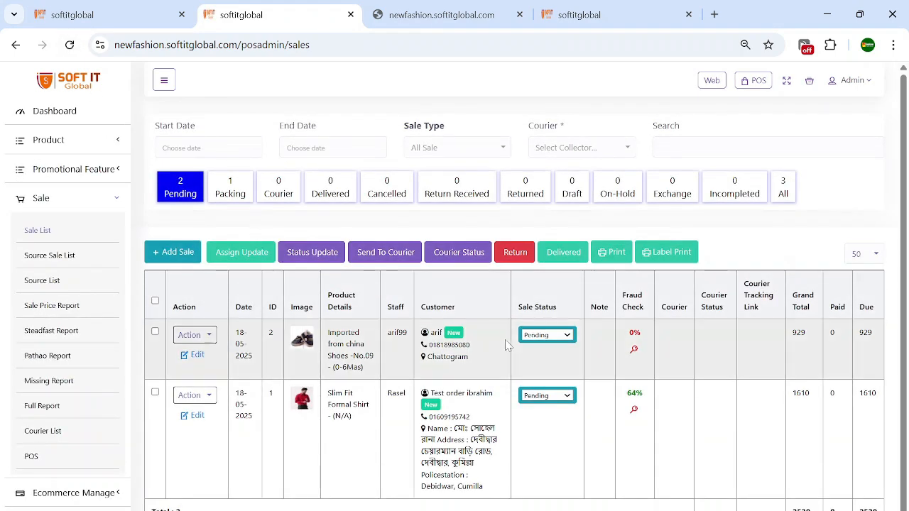
left_click(283, 193)
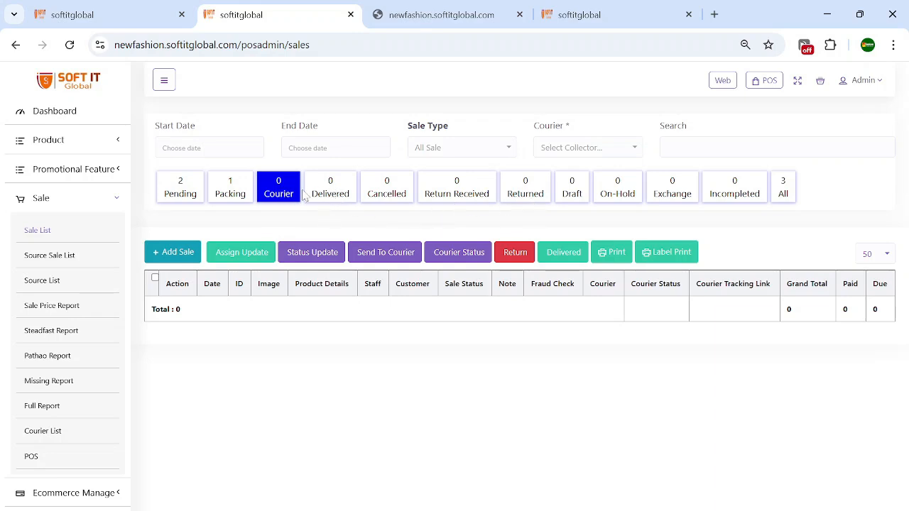
left_click(533, 201)
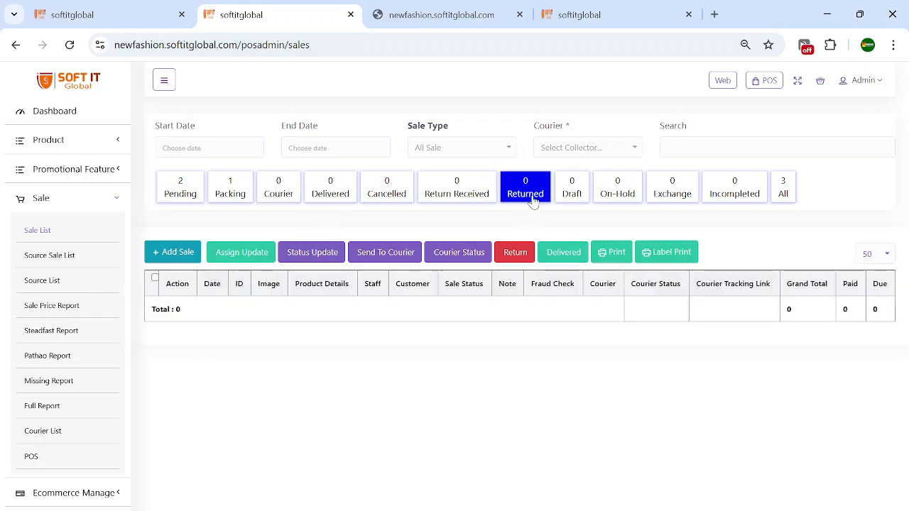
left_click(187, 195)
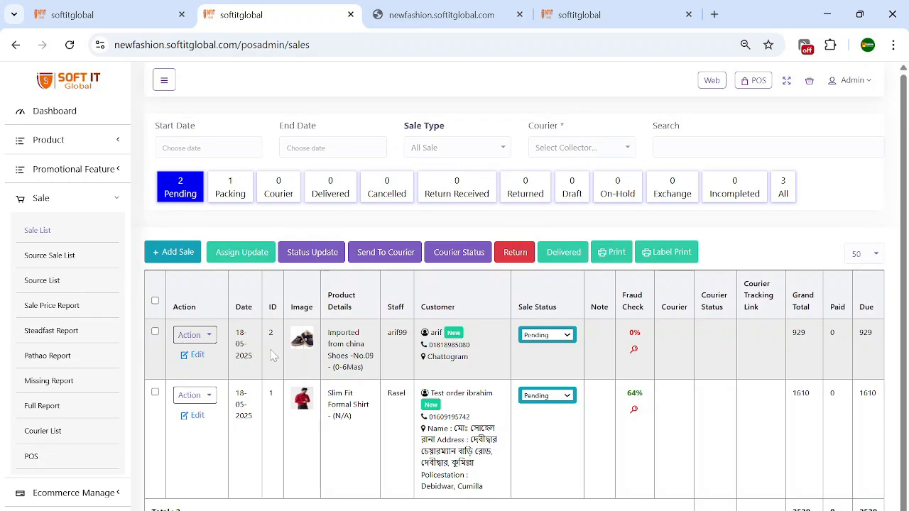
scroll(260, 357, "down", 1)
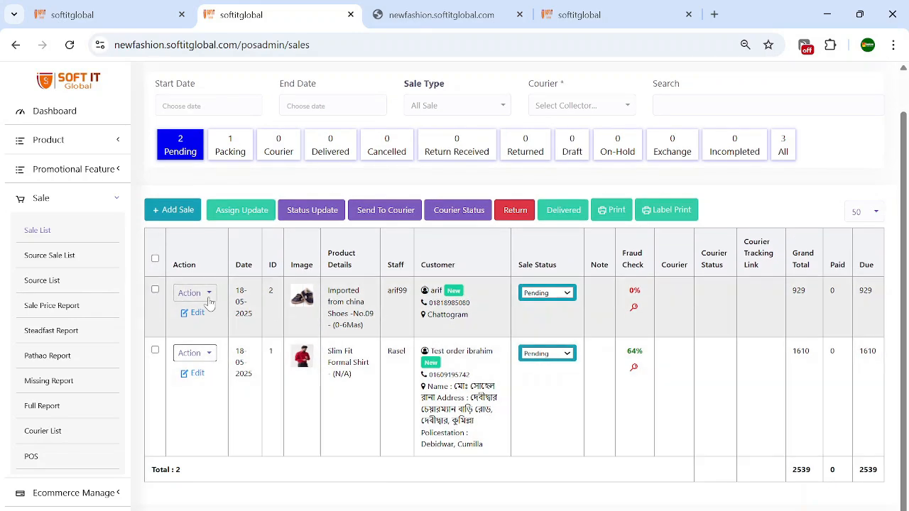
Step: Open the complaint form for the first pending sale and close it without saving
left_click(206, 296)
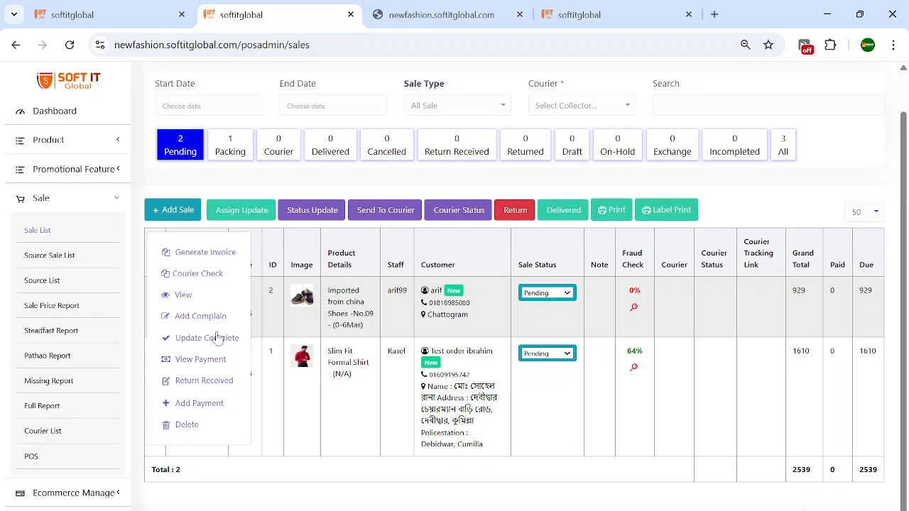
left_click(199, 317)
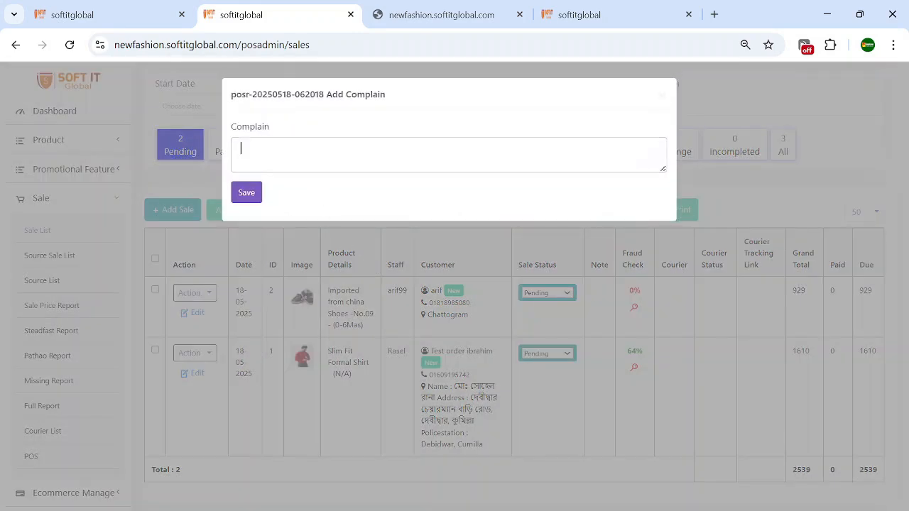
left_click(330, 275)
Step: Open the sale complaint list and check its start date, end date, complaint status and search filters
scroll(117, 430, "down", 3)
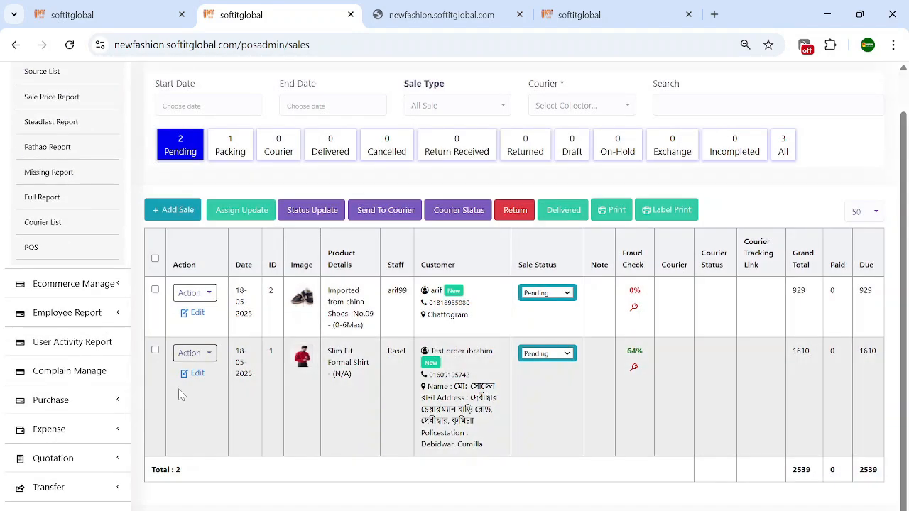
left_click(97, 372)
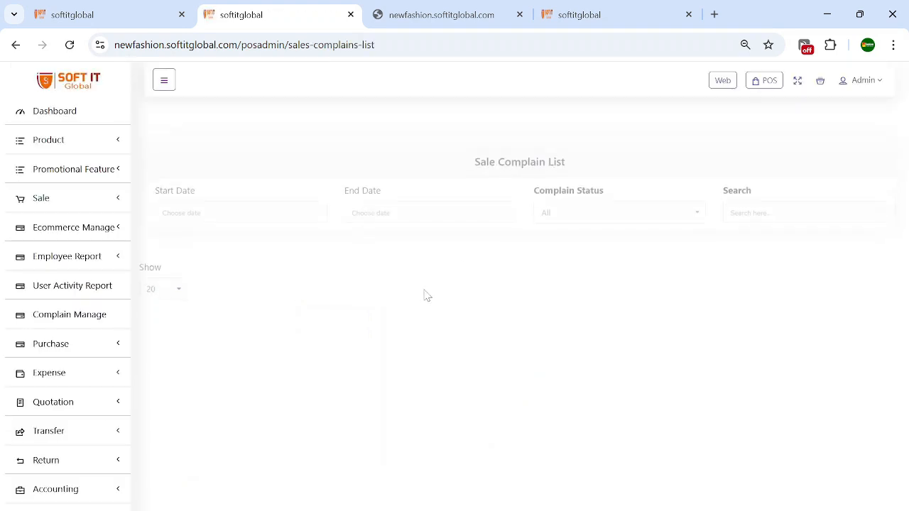
left_click(266, 189)
left_click(451, 191)
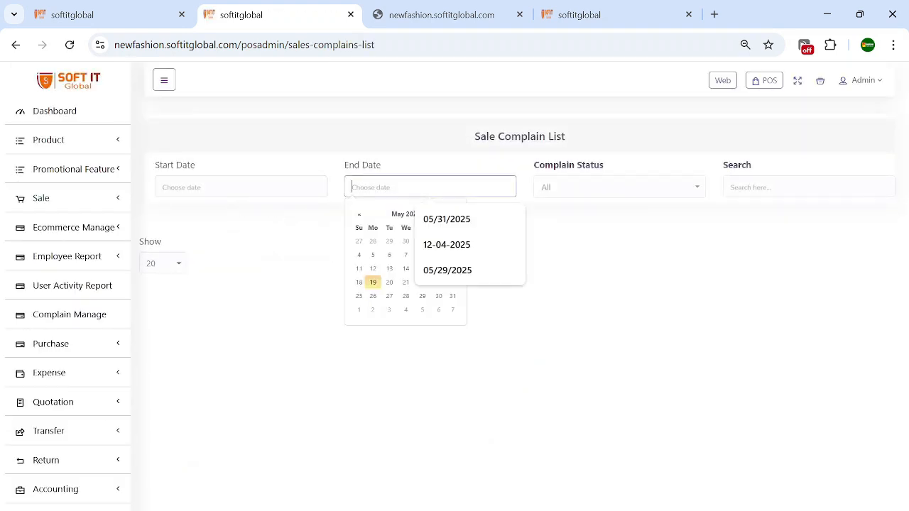
left_click(656, 196)
left_click(657, 196)
left_click(780, 189)
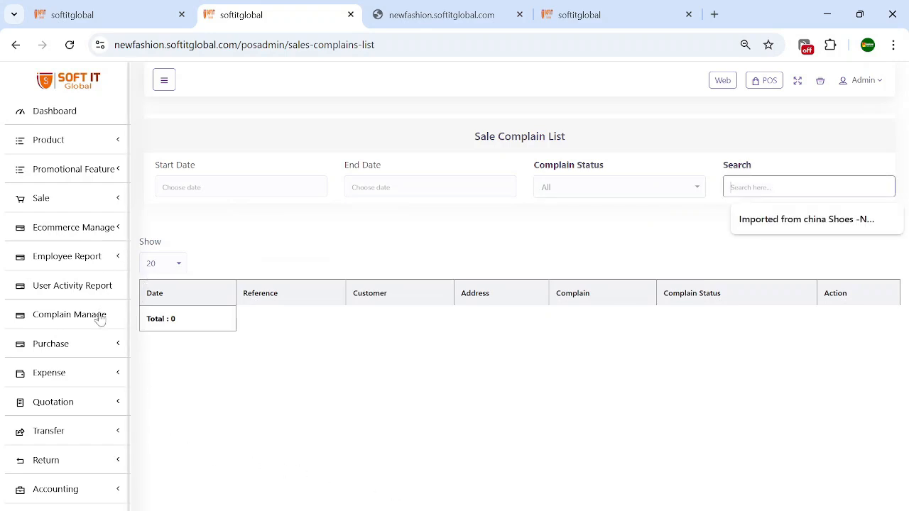
Step: Open the employee-wise report and examine its source, total order, delivered order and percentage columns
left_click(113, 260)
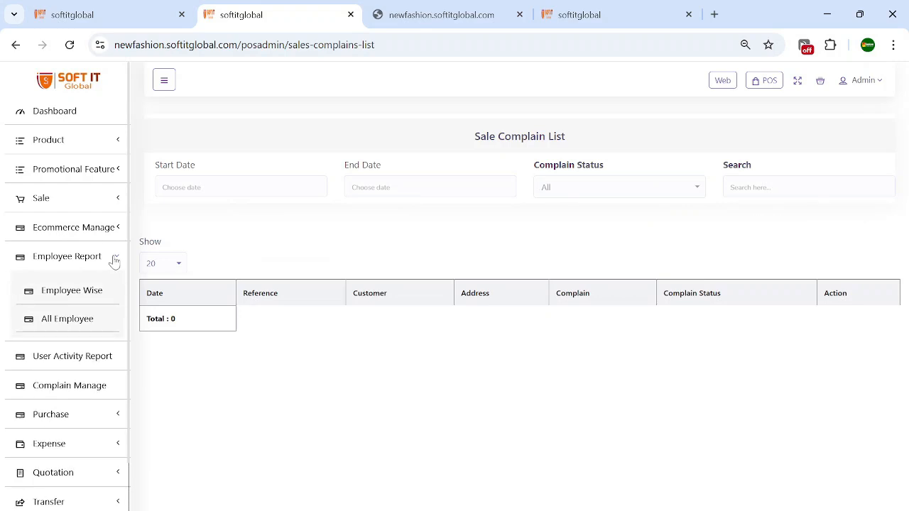
left_click(80, 292)
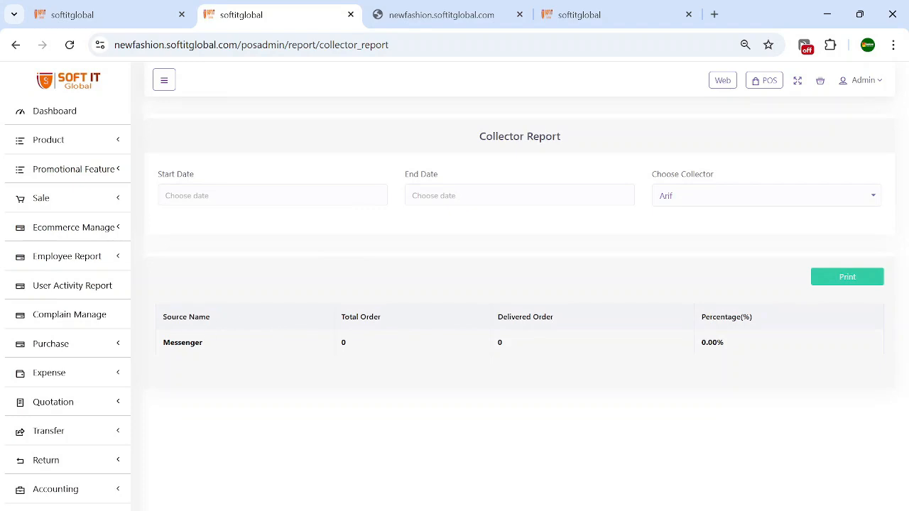
left_click_drag(172, 317, 282, 344)
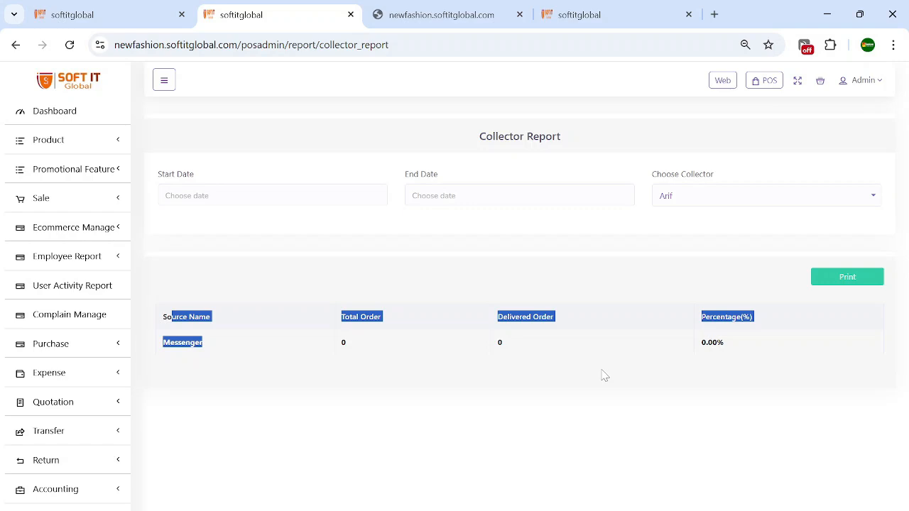
scroll(55, 298, "down", 1)
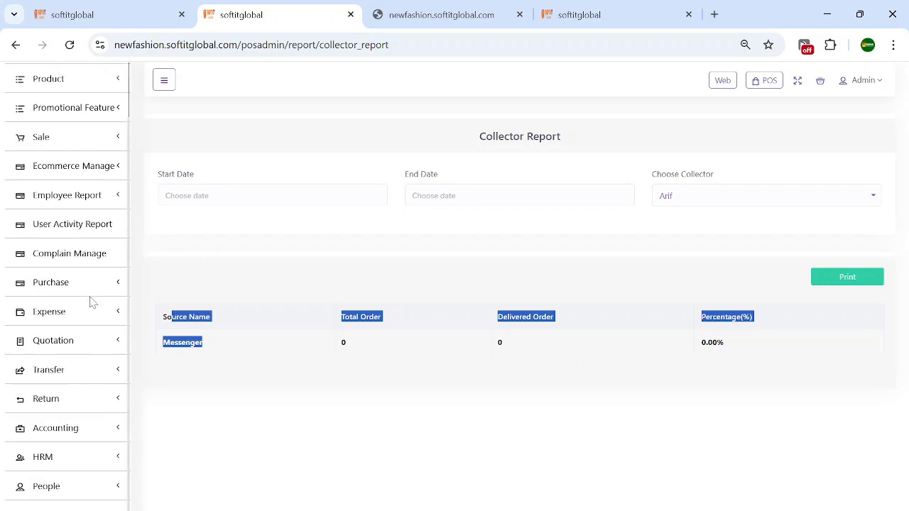
scroll(100, 284, "up", 1)
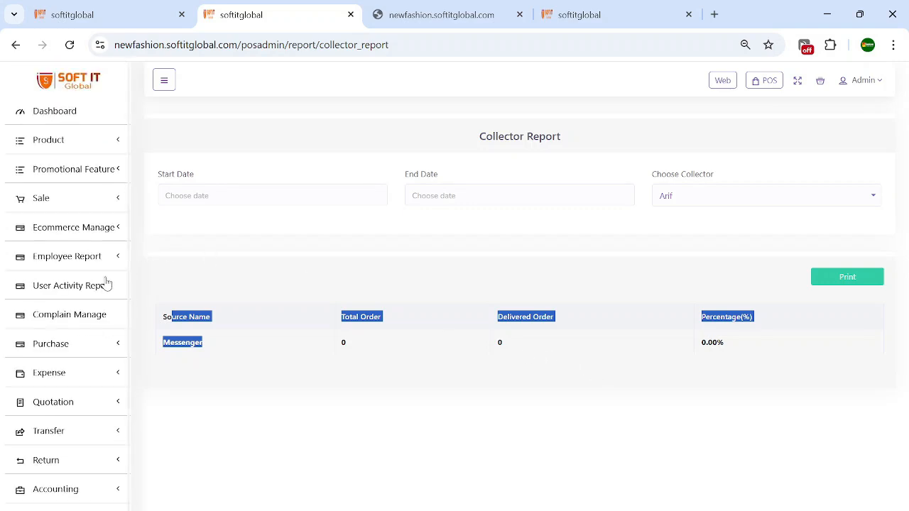
left_click(92, 140)
left_click(96, 145)
left_click(95, 145)
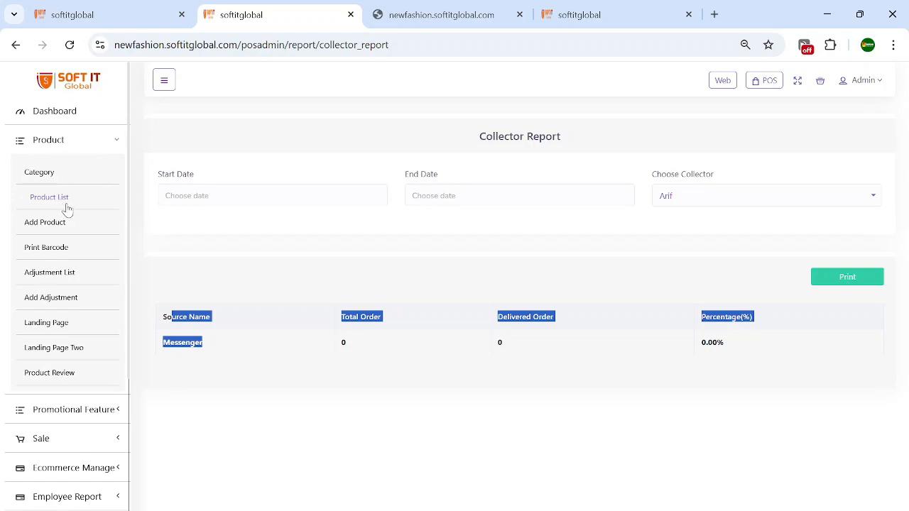
scroll(71, 222, "down", 2)
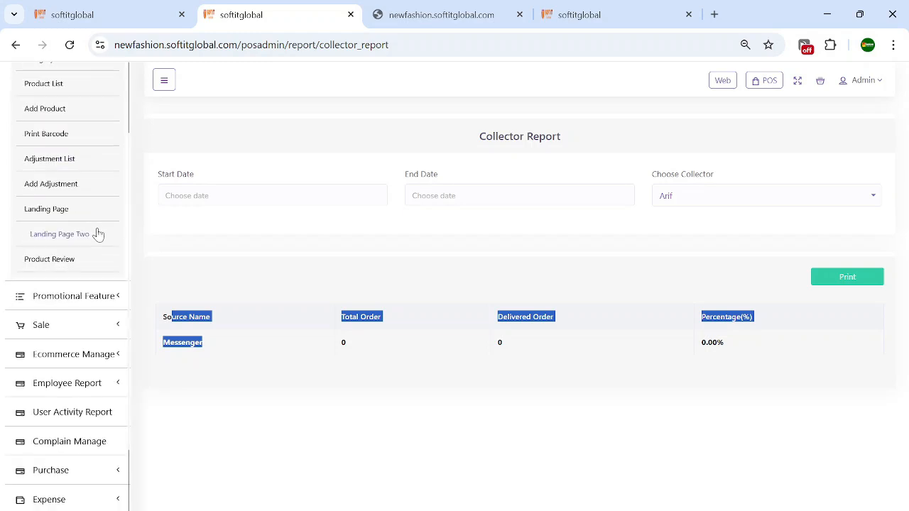
Step: Open the purchase list, start a new purchase and go to its product selection field
left_click(74, 471)
scroll(85, 447, "down", 3)
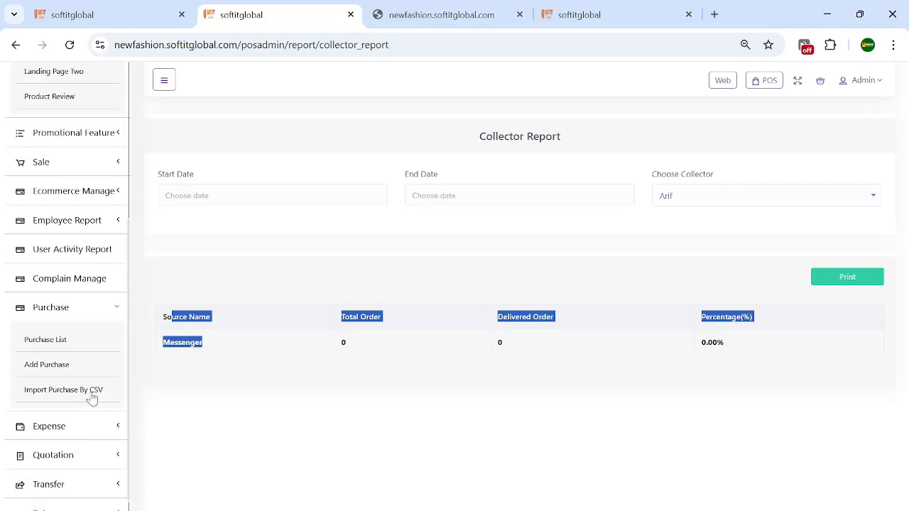
left_click(61, 341)
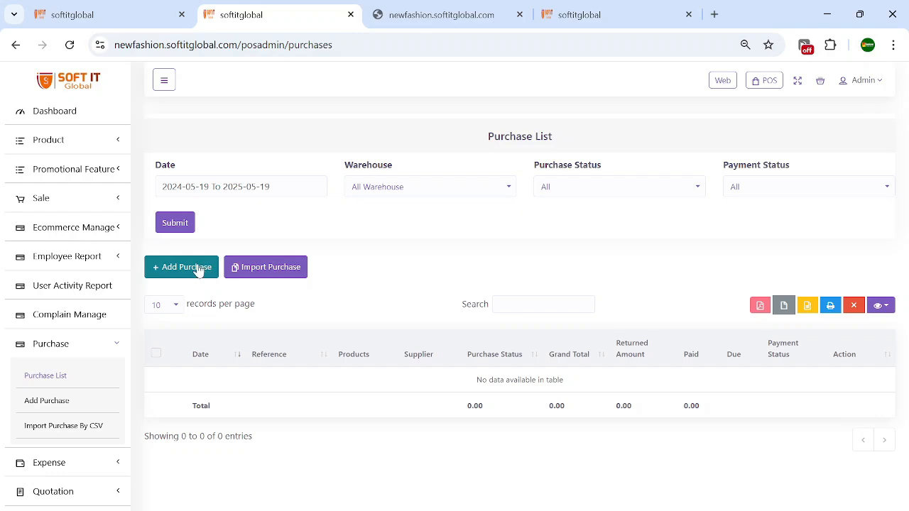
left_click(199, 270)
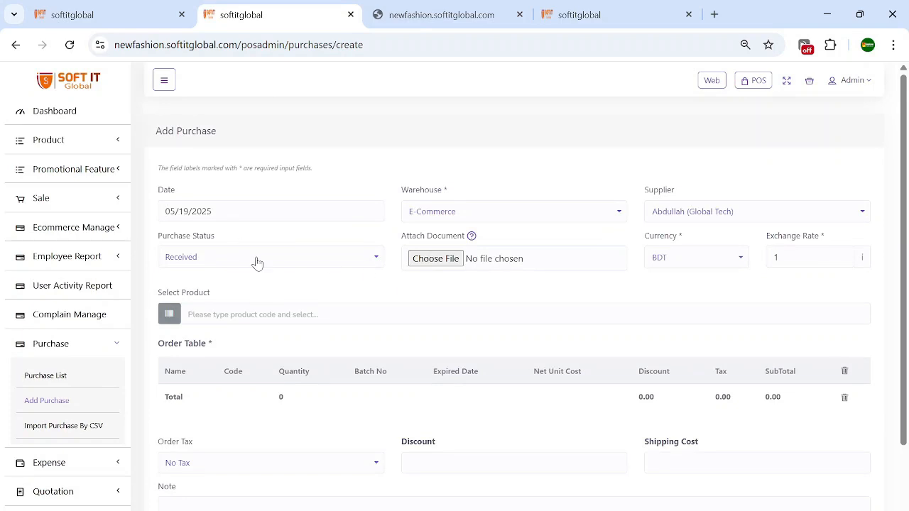
left_click(305, 314)
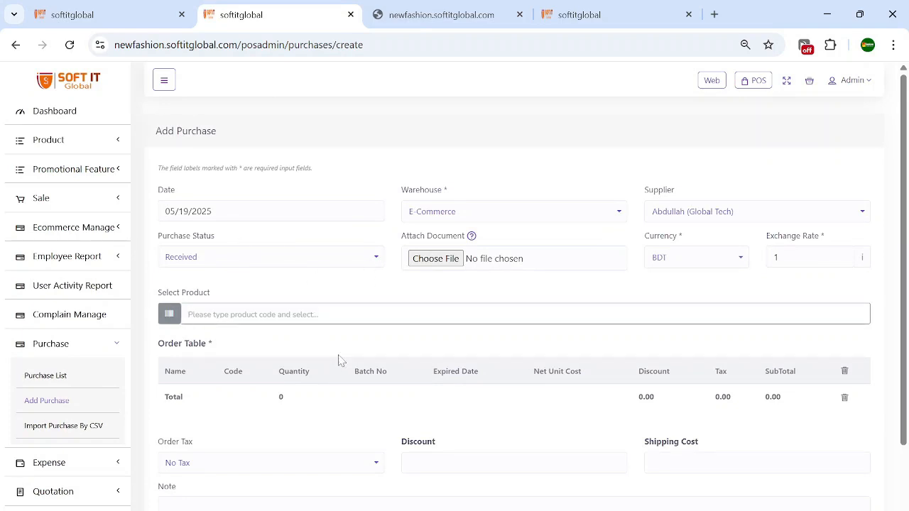
Step: Open the expense categories and look over the listed entries
scroll(92, 389, "down", 1)
left_click(101, 372)
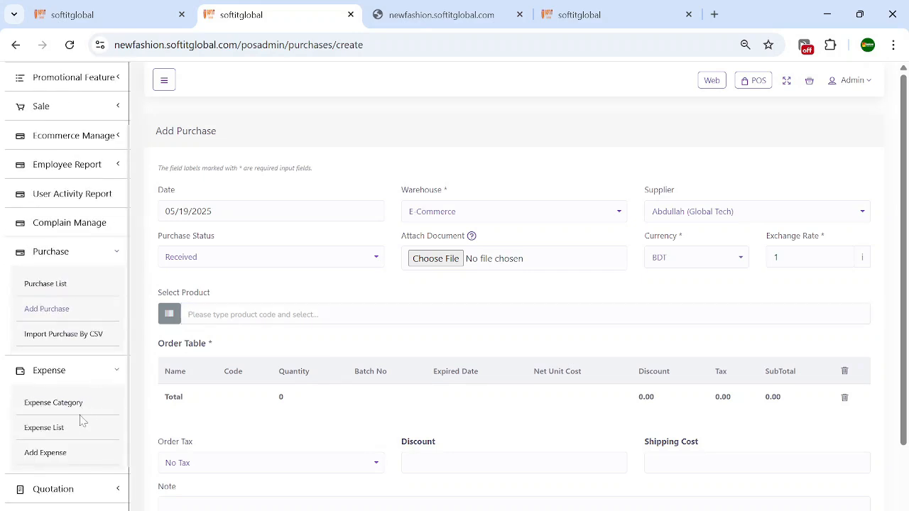
left_click(56, 403)
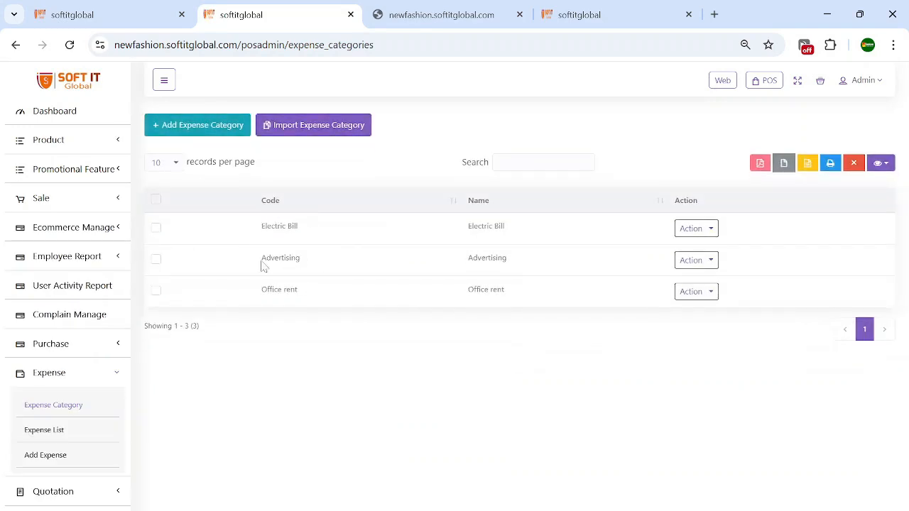
left_click_drag(319, 299, 248, 296)
left_click(337, 314)
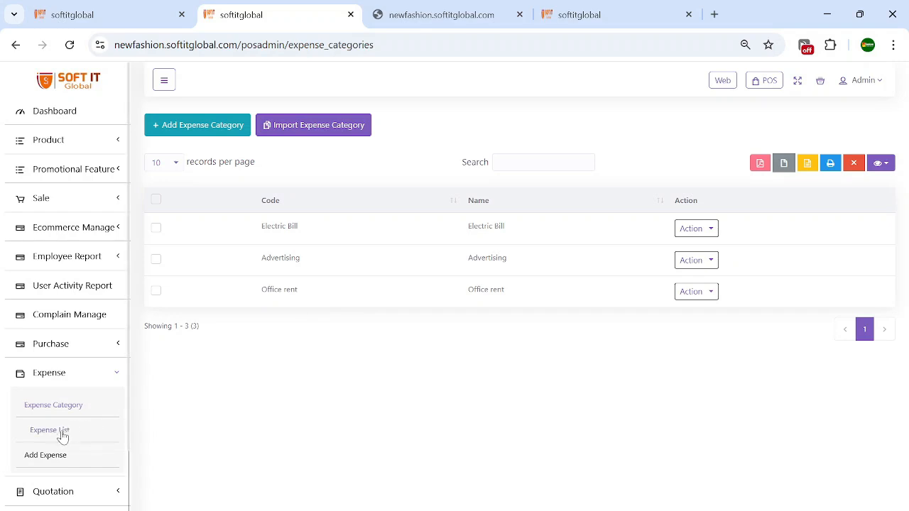
Step: Open the form for adding an expense, check its date and warehouse fields, and close it without submitting
left_click(58, 458)
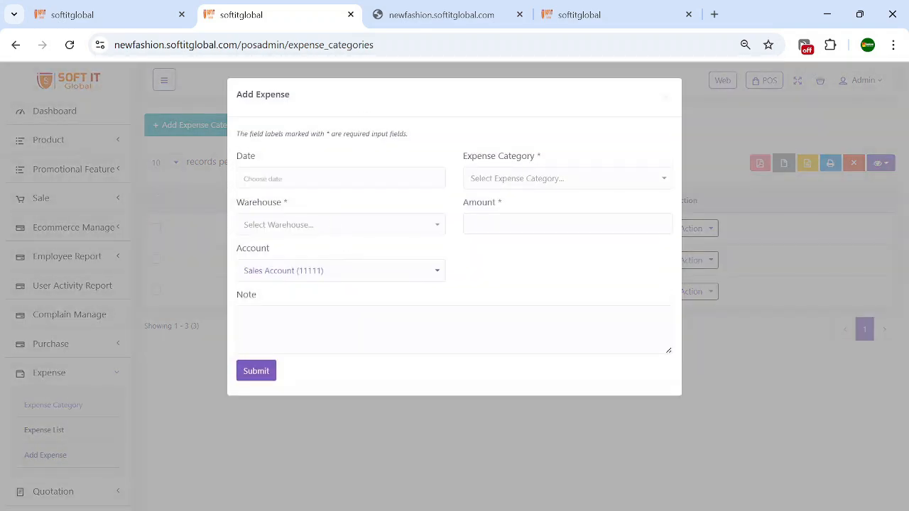
left_click(341, 178)
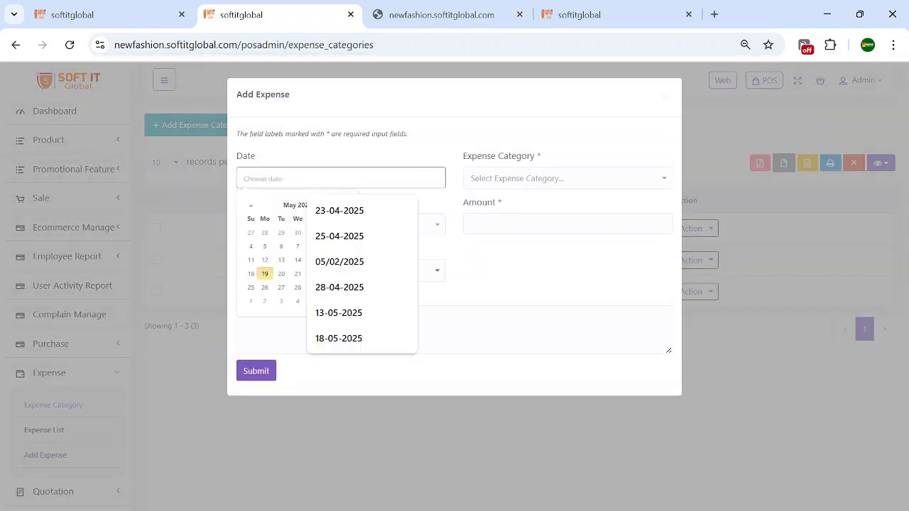
left_click(508, 287)
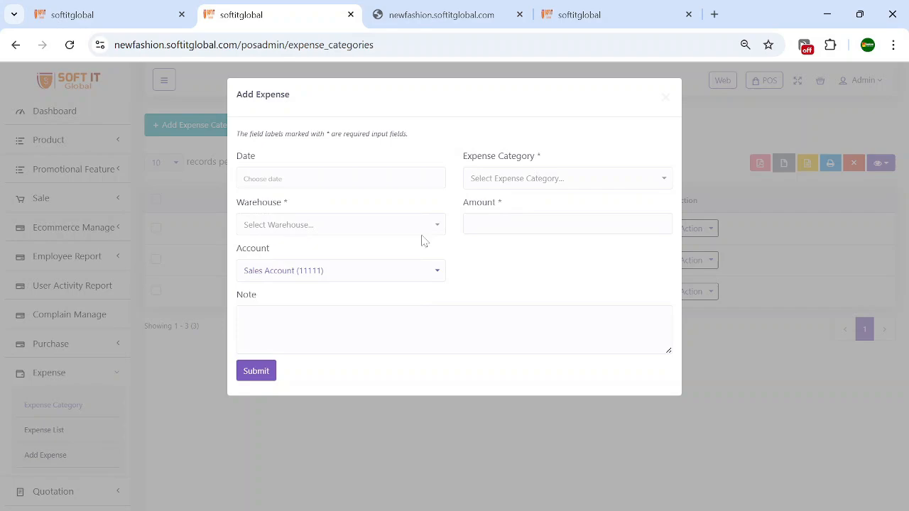
left_click(364, 224)
left_click(364, 225)
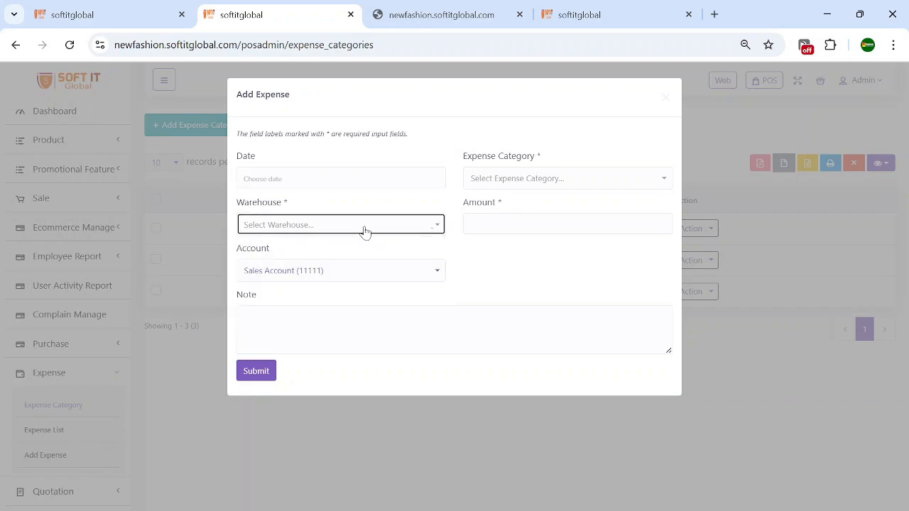
left_click(313, 441)
Step: Open the list of users in the People section
scroll(85, 403, "down", 2)
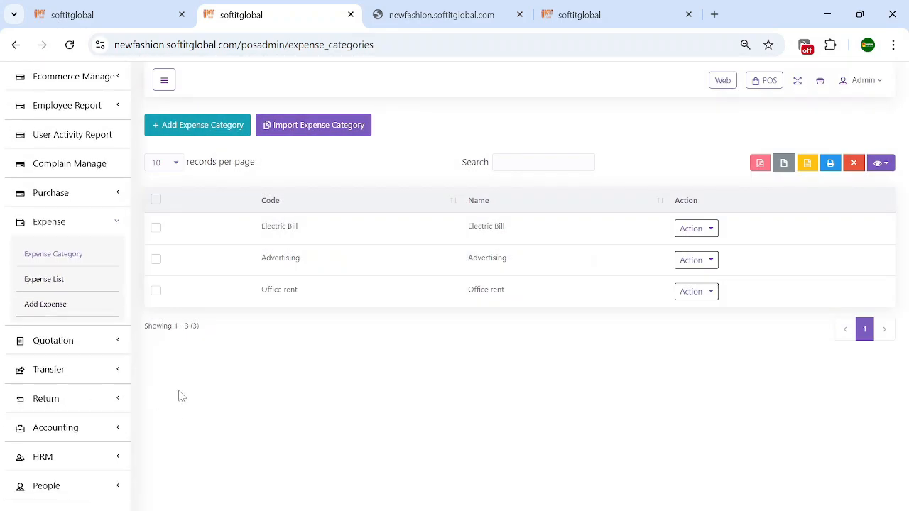
left_click(113, 486)
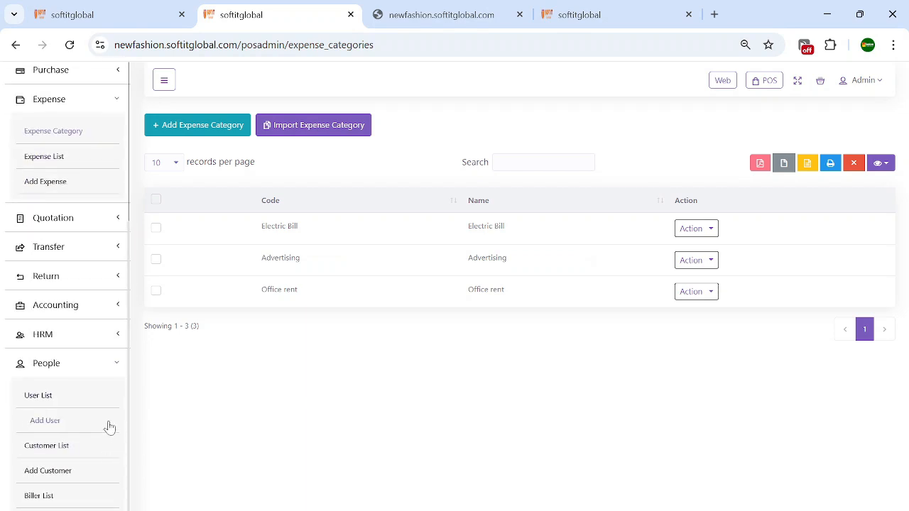
left_click(54, 396)
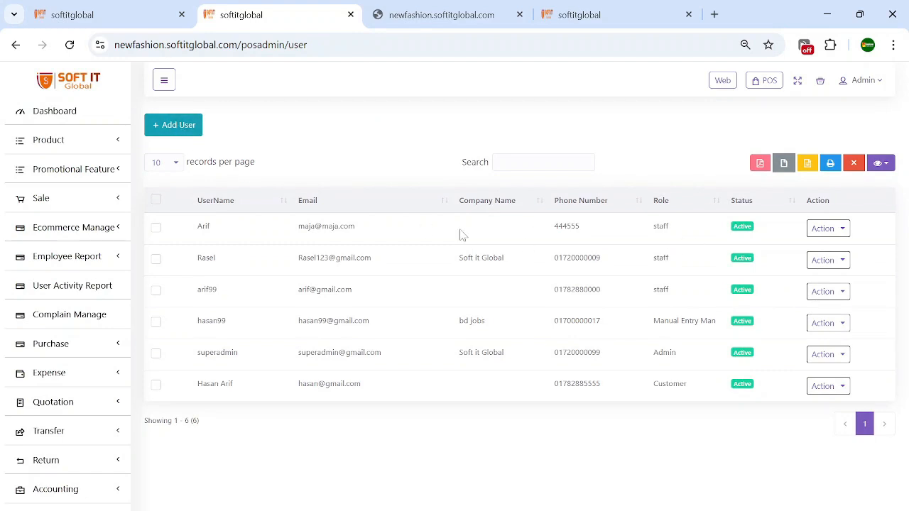
Step: Open the first listed user for editing and view the available roles without changing the assigned one
left_click(823, 230)
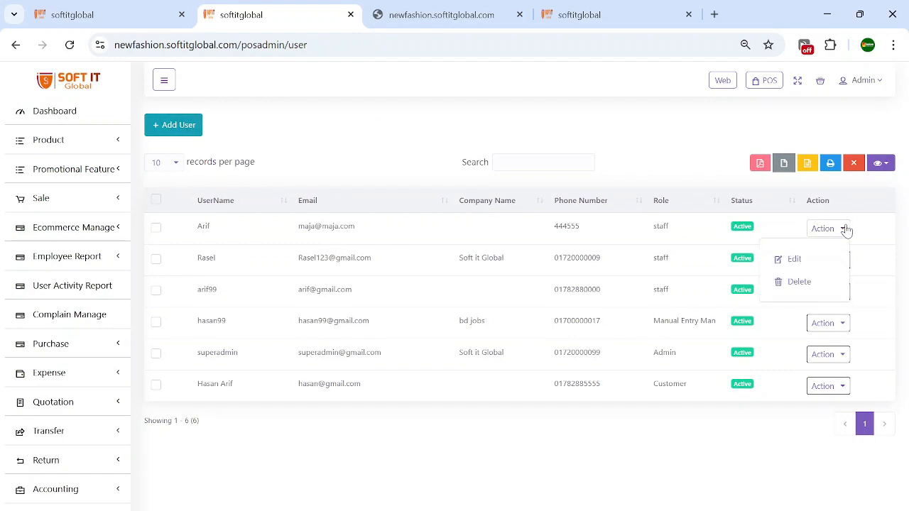
left_click(809, 261)
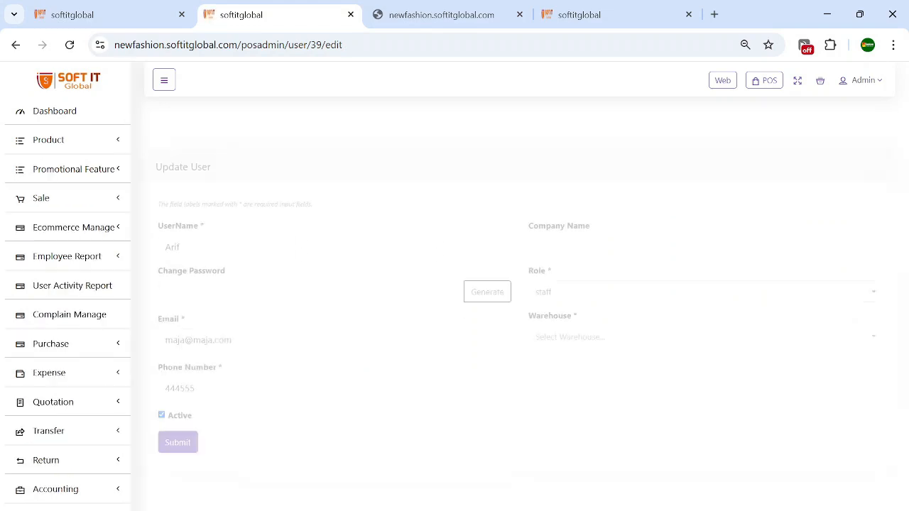
left_click(590, 263)
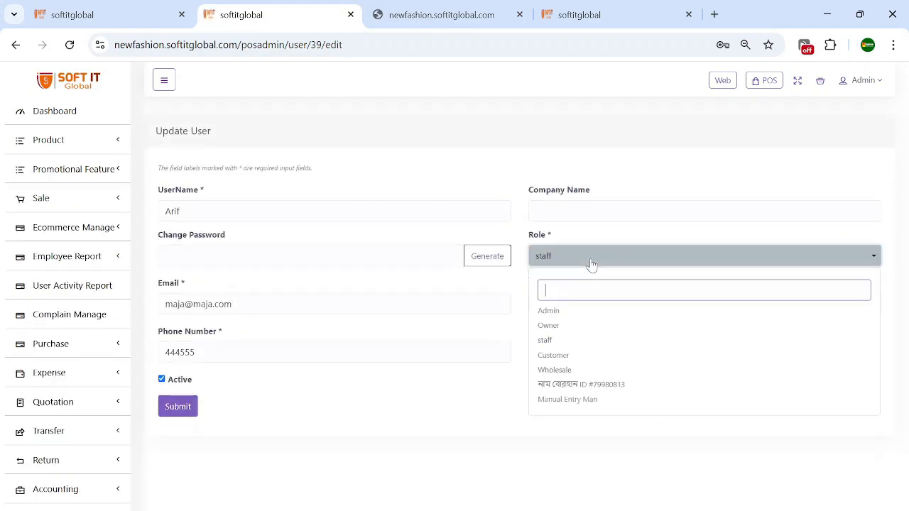
left_click(590, 263)
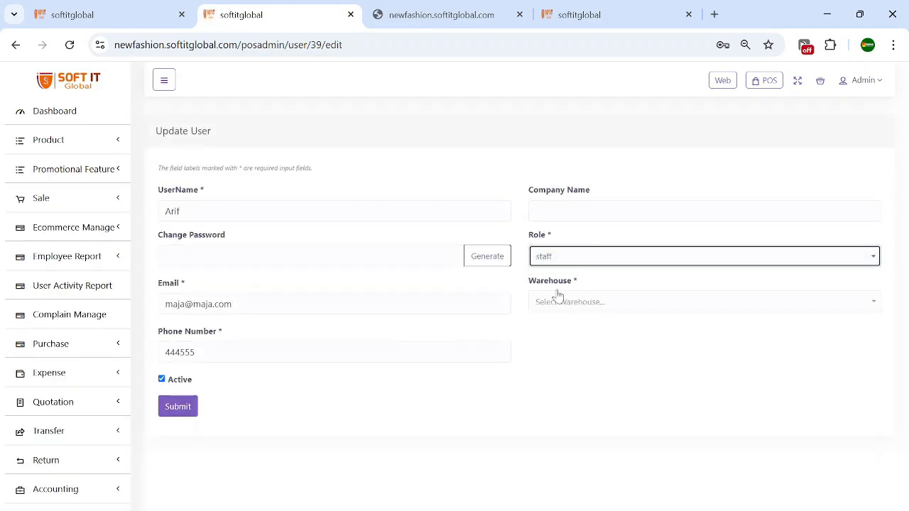
Step: Return to the dashboard and open the list of user roles
left_click(78, 122)
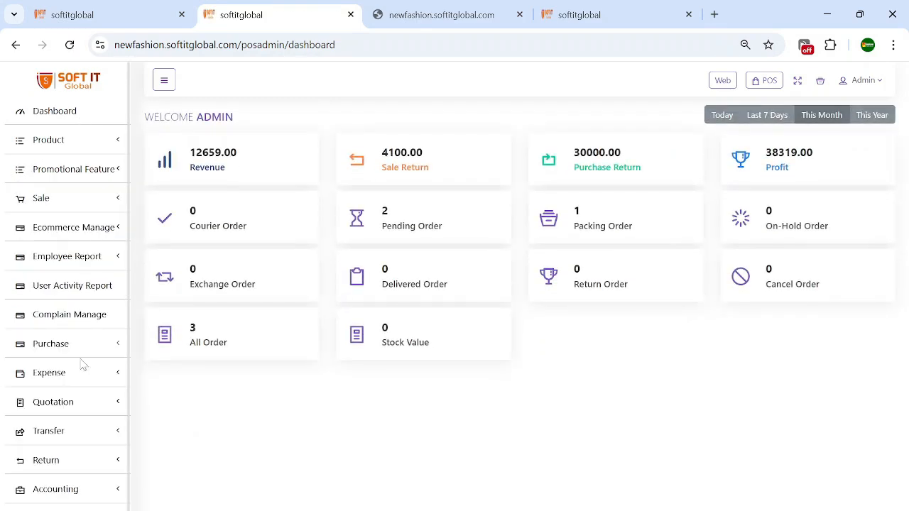
scroll(82, 365, "down", 1)
scroll(88, 426, "up", 2)
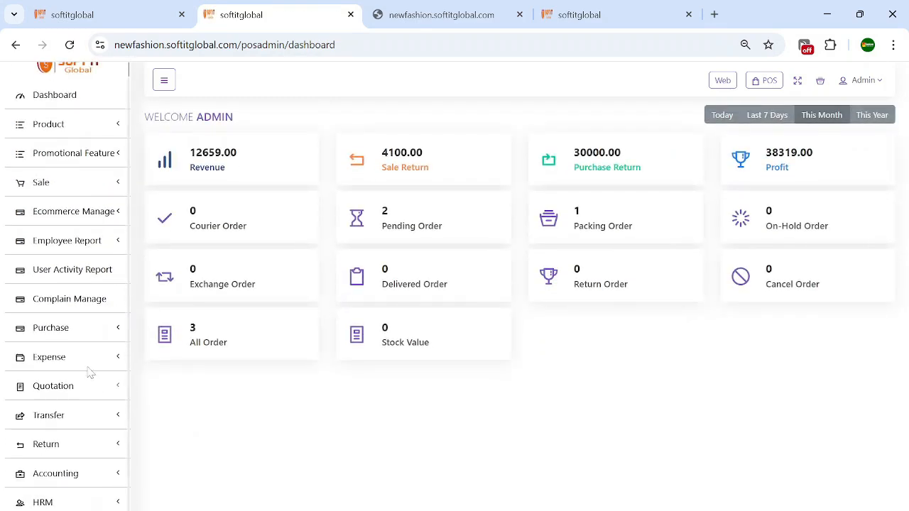
scroll(110, 380, "down", 2)
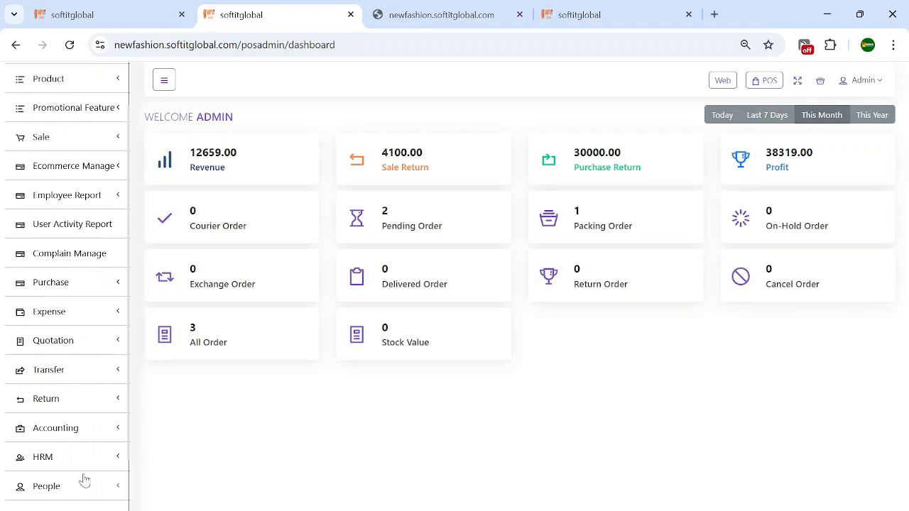
scroll(83, 479, "down", 3)
left_click(60, 419)
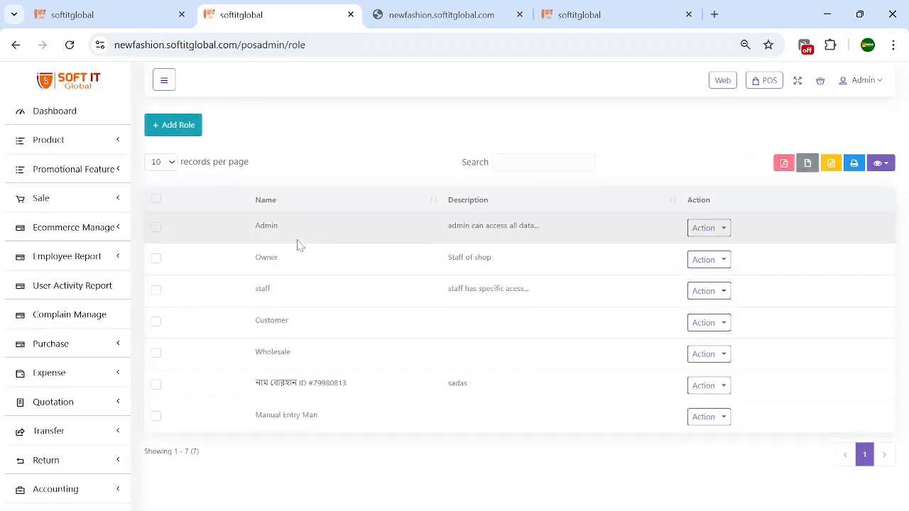
Step: Open the permission settings of the staff role and review its view, add, edit and delete rights for each module
left_click(693, 296)
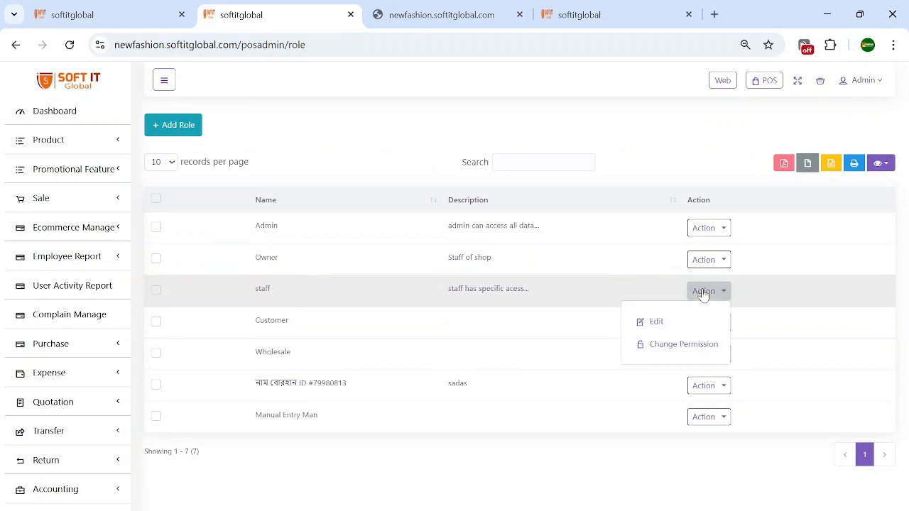
left_click(671, 348)
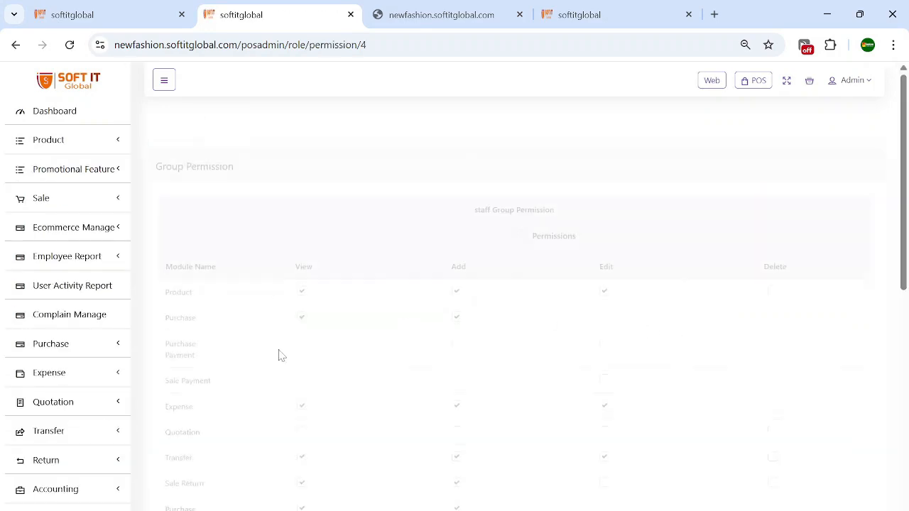
scroll(544, 359, "down", 10)
scroll(546, 368, "up", 10)
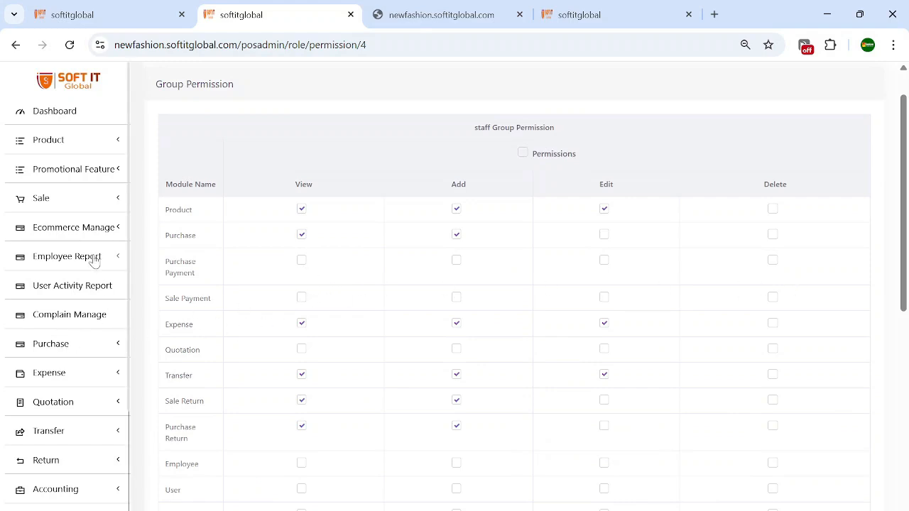
scroll(91, 261, "down", 3)
scroll(114, 358, "down", 1)
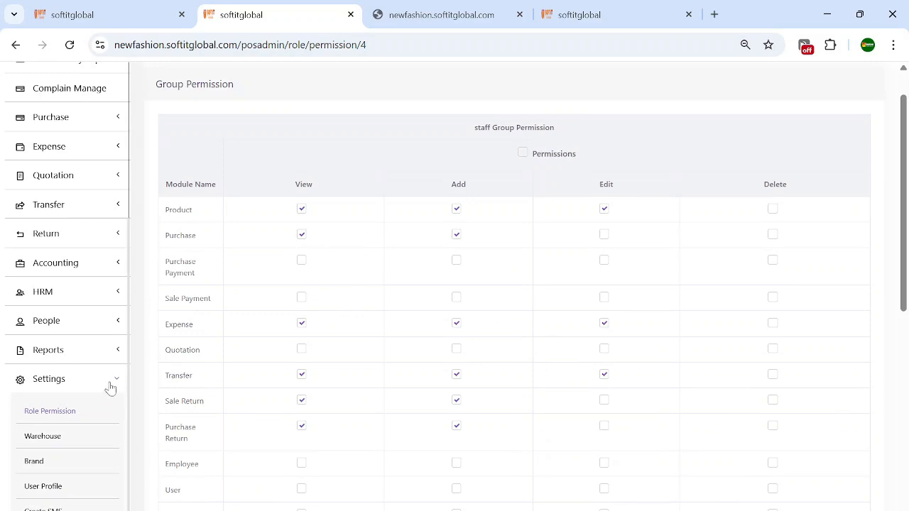
scroll(107, 326, "up", 3)
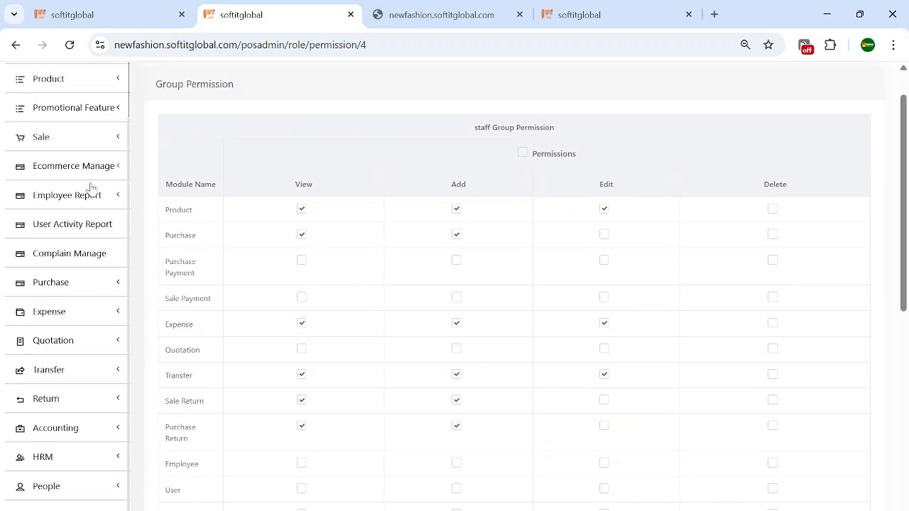
scroll(107, 384, "up", 2)
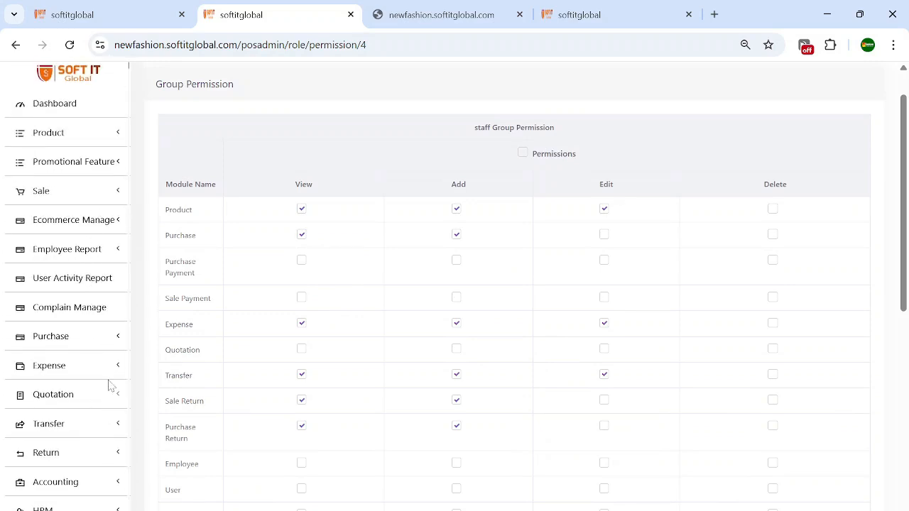